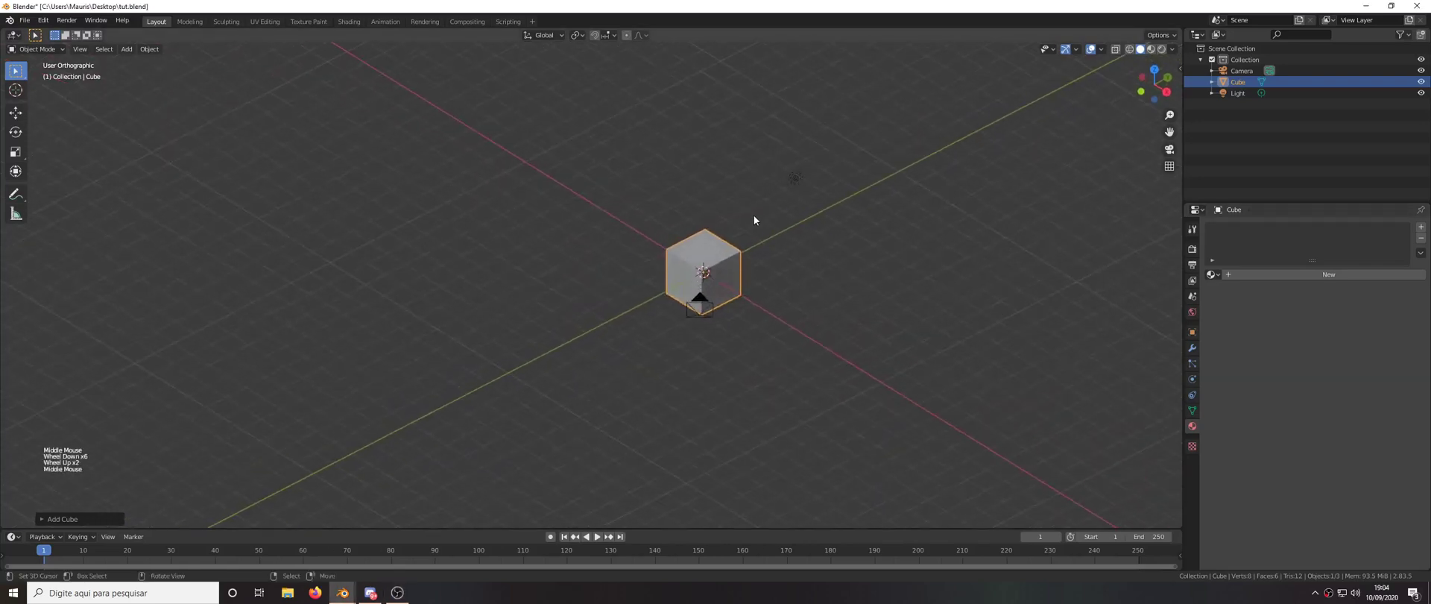
Delete the default cube and add a plane in its place
{"action": "scroll", "coordinate": [725, 217], "scroll_direction": "up", "scroll_amount": 2}
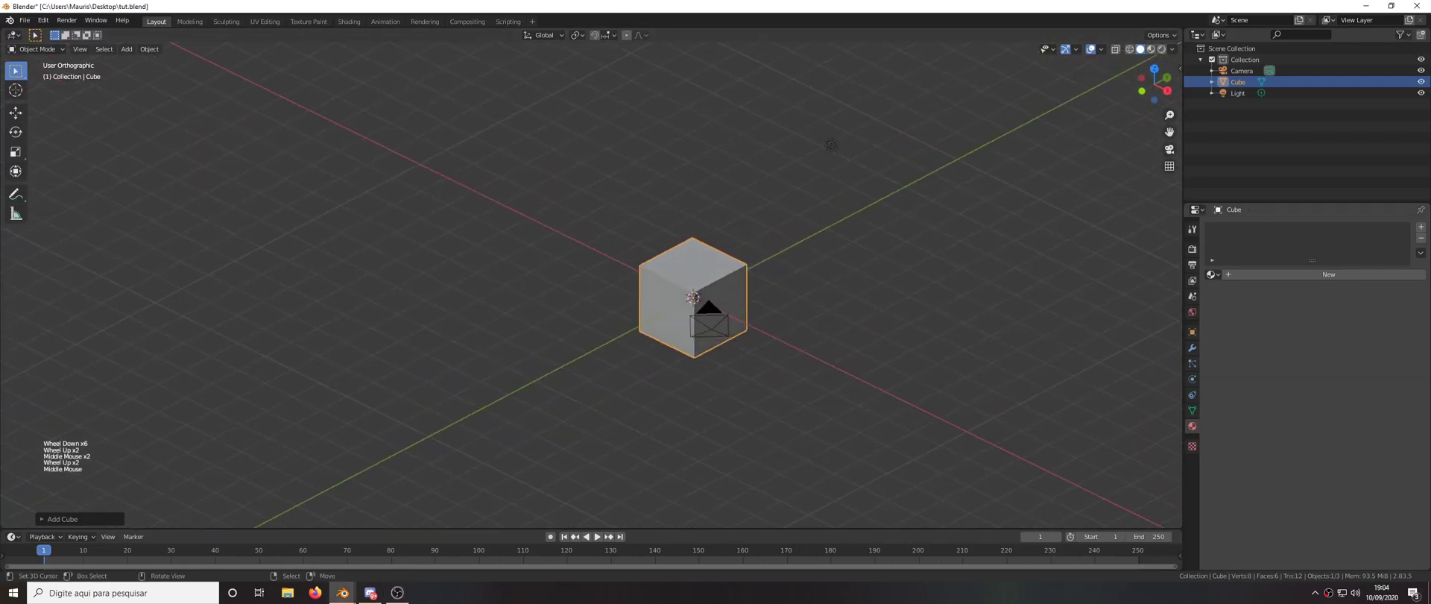
{"action": "middle_click_drag", "start_coordinate": [850, 174], "coordinate": [740, 233]}
{"action": "scroll", "coordinate": [808, 260], "scroll_direction": "up", "scroll_amount": 2}
{"action": "scroll", "coordinate": [798, 260], "scroll_direction": "down", "scroll_amount": 4}
{"action": "scroll", "coordinate": [776, 259], "scroll_direction": "up", "scroll_amount": 1}
{"action": "key", "text": "x"}
{"action": "left_click", "coordinate": [749, 269]}
{"action": "key", "text": "shift+a"}
{"action": "left_click", "coordinate": [811, 260]}
Subdivide the plane's mesh in Edit Mode with 10 cuts
{"action": "scroll", "coordinate": [742, 237], "scroll_direction": "up", "scroll_amount": 5}
{"action": "key", "text": "Tab"}
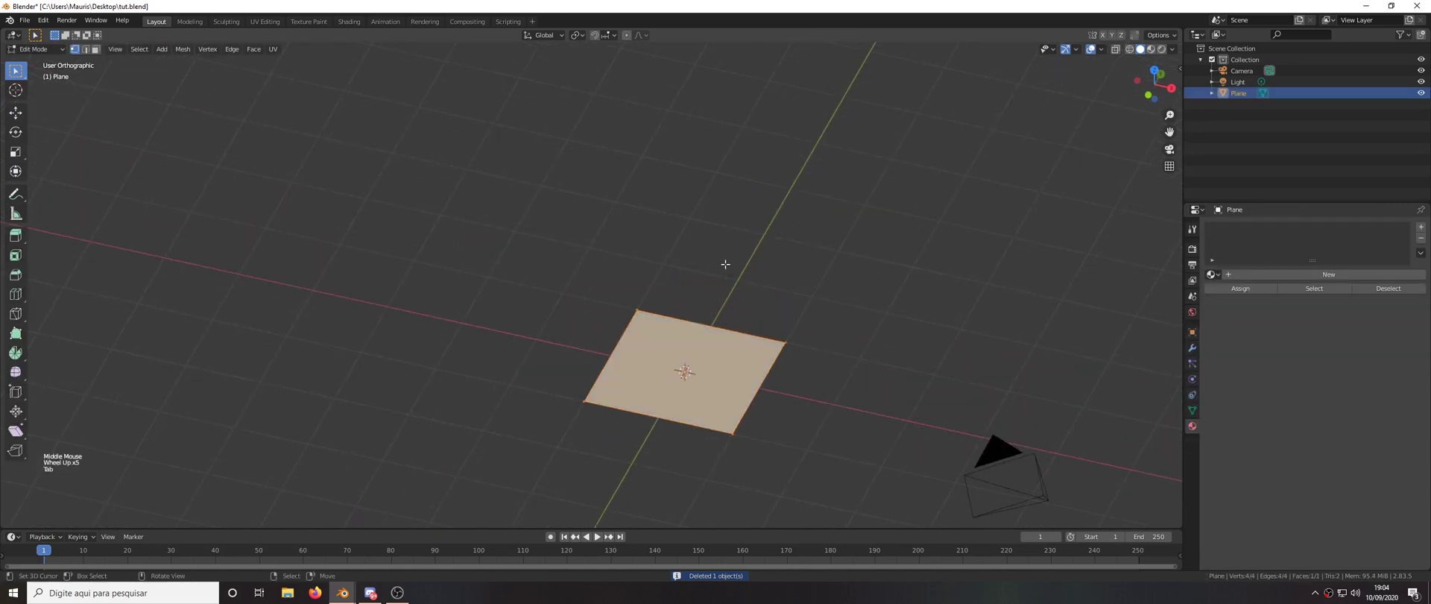
{"action": "scroll", "coordinate": [725, 264], "scroll_direction": "down", "scroll_amount": 2}
{"action": "middle_click_drag", "start_coordinate": [924, 92], "coordinate": [923, 211]}
{"action": "key", "text": "w"}
{"action": "left_click", "coordinate": [669, 310]}
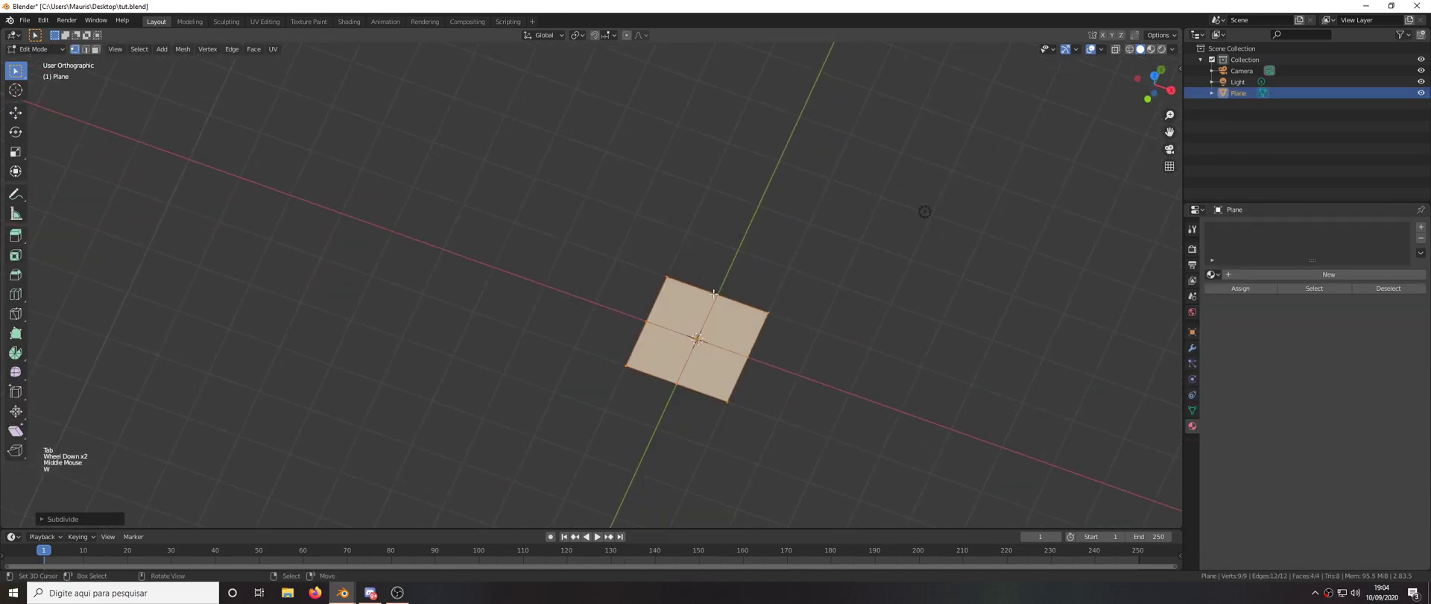
{"action": "left_click", "coordinate": [97, 519]}
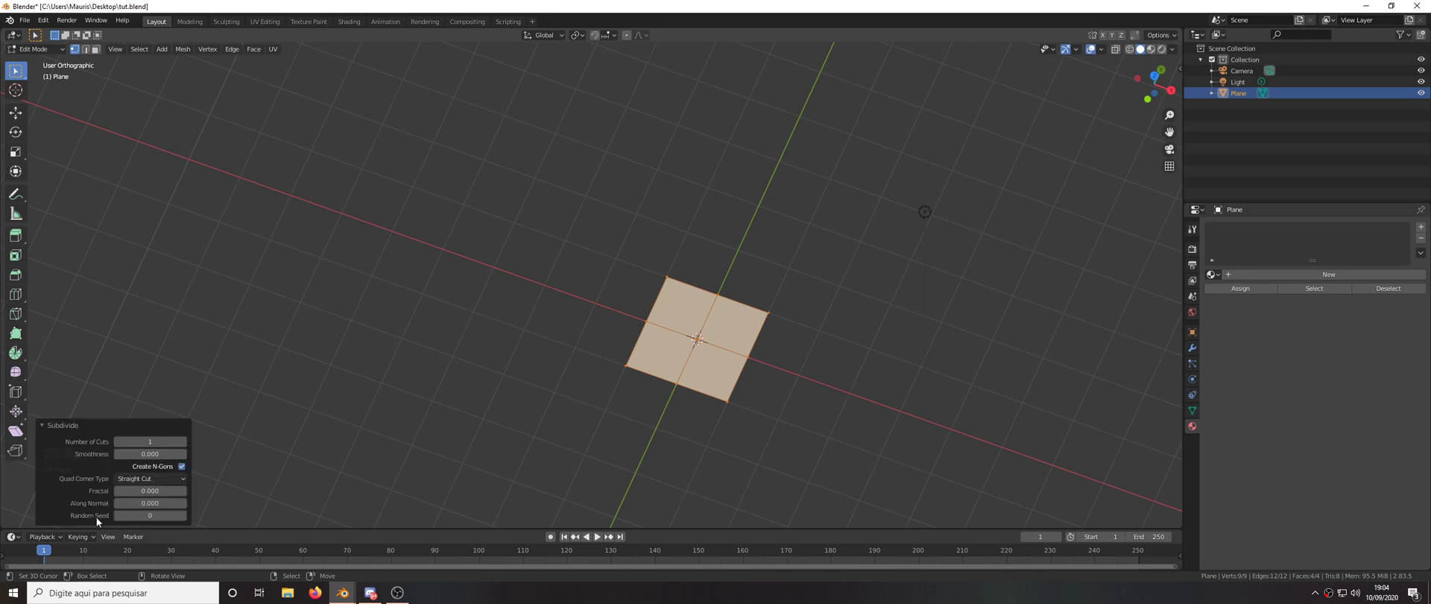
{"action": "left_click", "coordinate": [183, 442]}
{"action": "left_click", "coordinate": [183, 442]}
{"action": "left_click", "coordinate": [184, 442]}
{"action": "left_click", "coordinate": [183, 442]}
{"action": "left_click", "coordinate": [183, 442]}
{"action": "left_click", "coordinate": [183, 441]}
{"action": "left_click", "coordinate": [183, 441]}
{"action": "left_click", "coordinate": [183, 441]}
{"action": "left_click", "coordinate": [182, 441]}
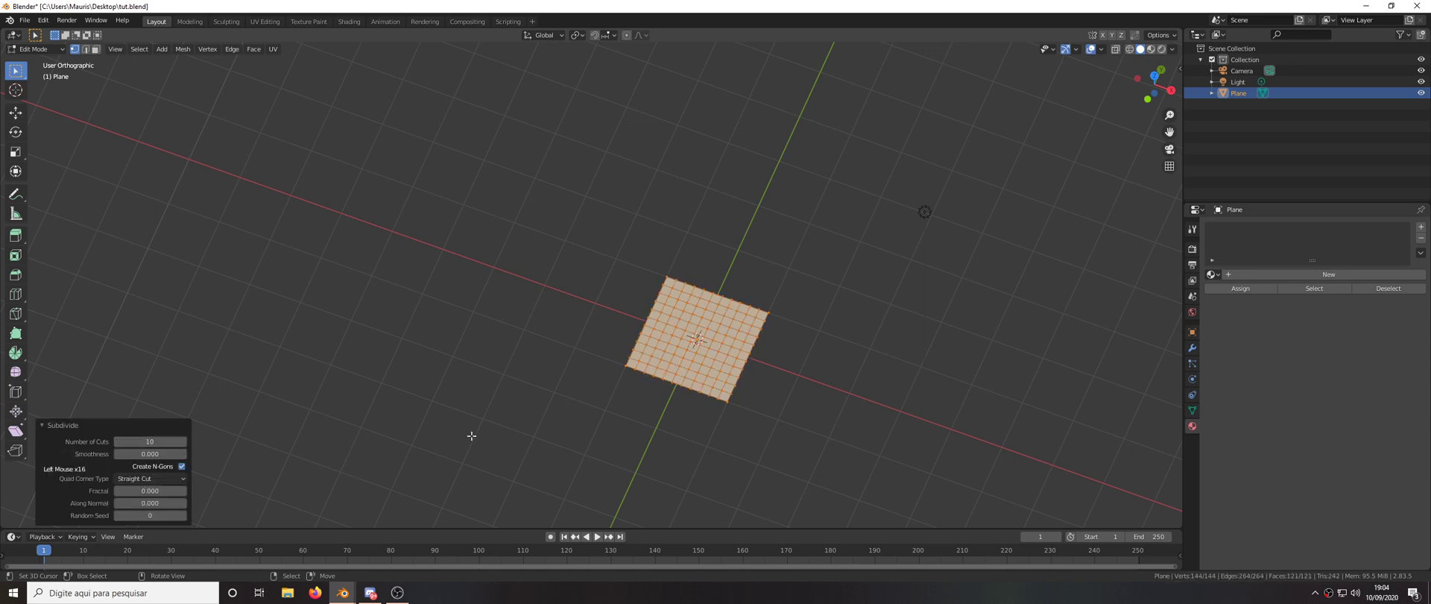
Scale the plane's mesh up by about 3.6 and return to Object Mode
{"action": "middle_click_drag", "start_coordinate": [600, 392], "coordinate": [671, 347]}
{"action": "key", "text": "s"}
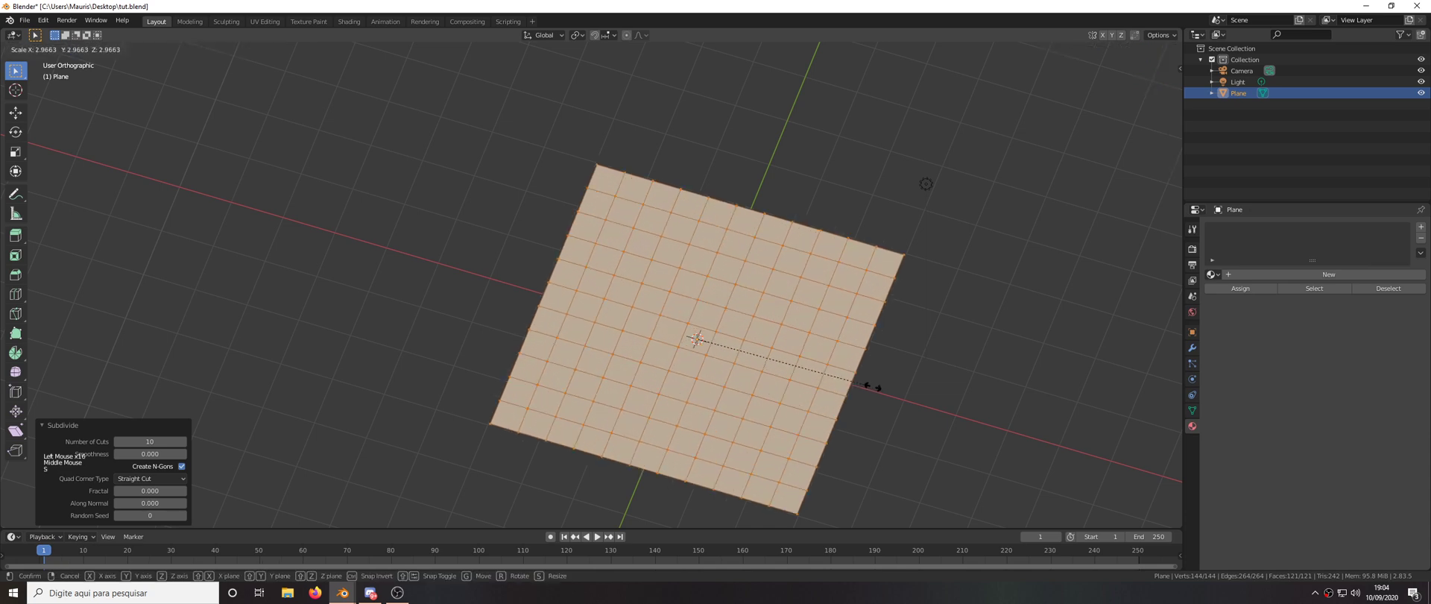
{"action": "left_click", "coordinate": [904, 393]}
{"action": "middle_click_drag", "start_coordinate": [903, 393], "coordinate": [874, 364]}
{"action": "scroll", "coordinate": [874, 364], "scroll_direction": "down", "scroll_amount": 3}
{"action": "scroll", "coordinate": [874, 363], "scroll_direction": "up", "scroll_amount": 4}
{"action": "key", "text": "Tab"}
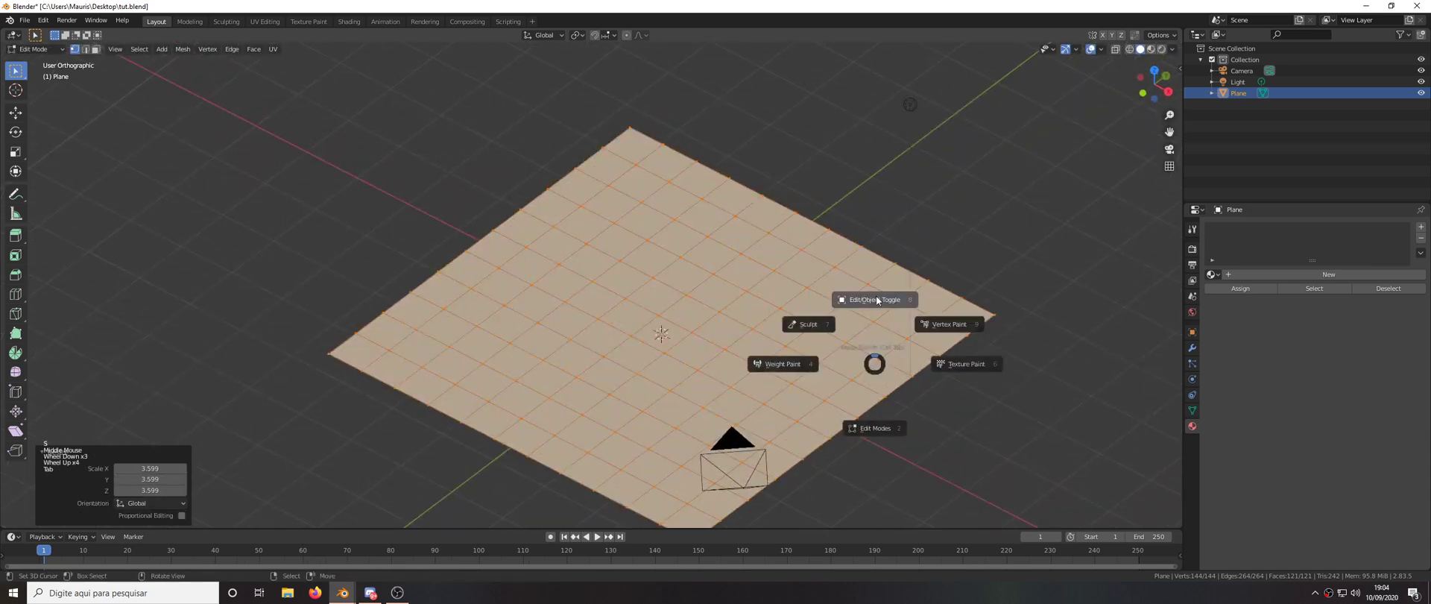
Add a particle system of type Hair to the plane with a count of 8000
{"action": "left_click", "coordinate": [1192, 364]}
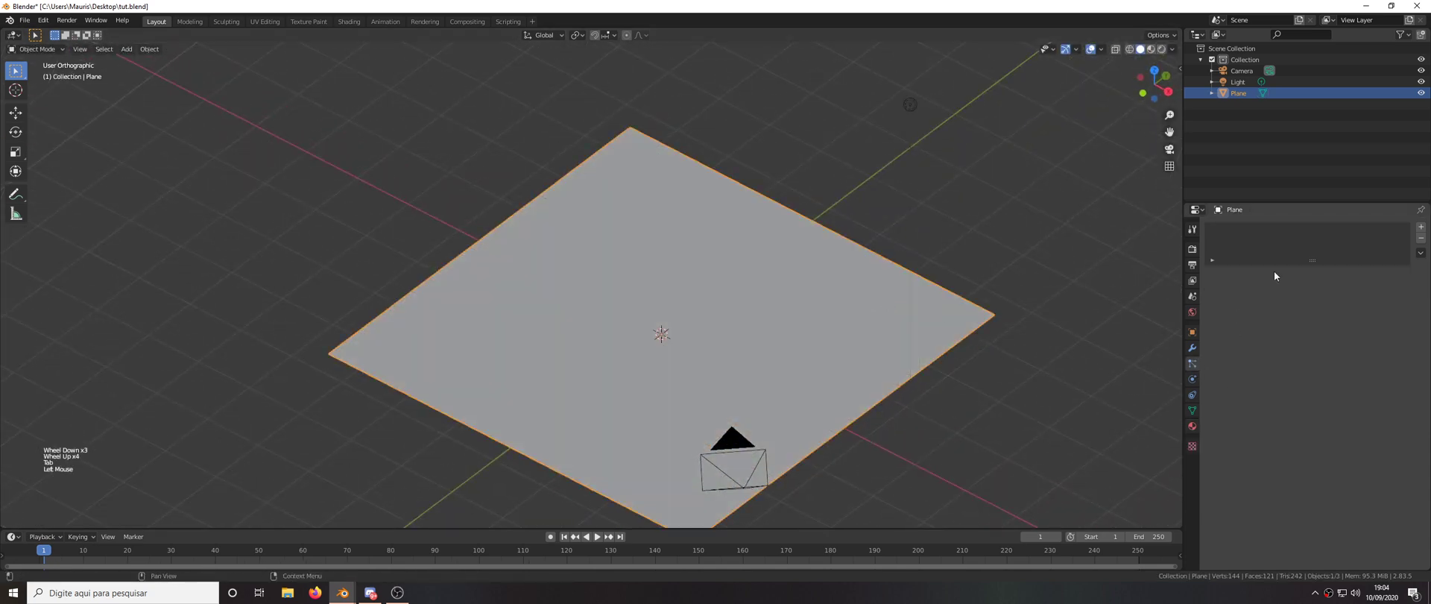
{"action": "left_click", "coordinate": [1420, 226]}
{"action": "left_click", "coordinate": [1337, 291]}
{"action": "double_click", "coordinate": [1337, 335]}
{"action": "type", "text": "8000"}
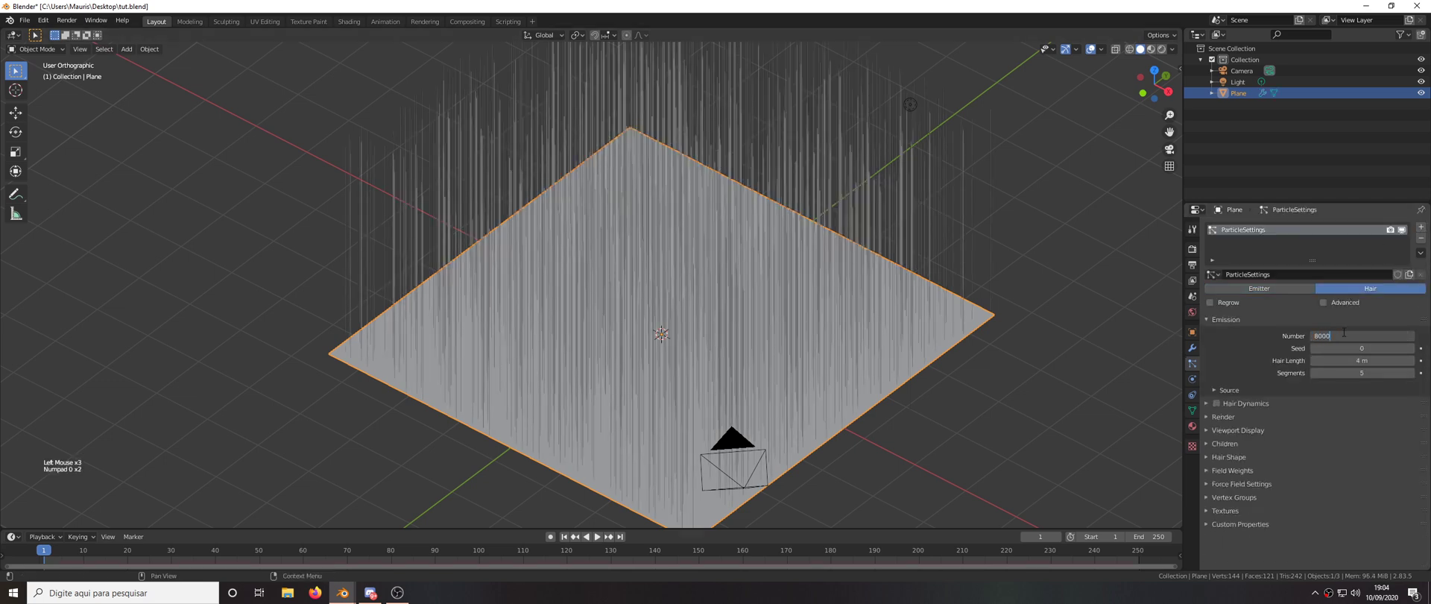
{"action": "key", "text": "Return"}
Set the hair length of the plane's particle system to 0.9 m
{"action": "middle_click_drag", "start_coordinate": [1125, 306], "coordinate": [1065, 268]}
{"action": "scroll", "coordinate": [1062, 266], "scroll_direction": "down", "scroll_amount": 3}
{"action": "scroll", "coordinate": [1014, 254], "scroll_direction": "up", "scroll_amount": 2}
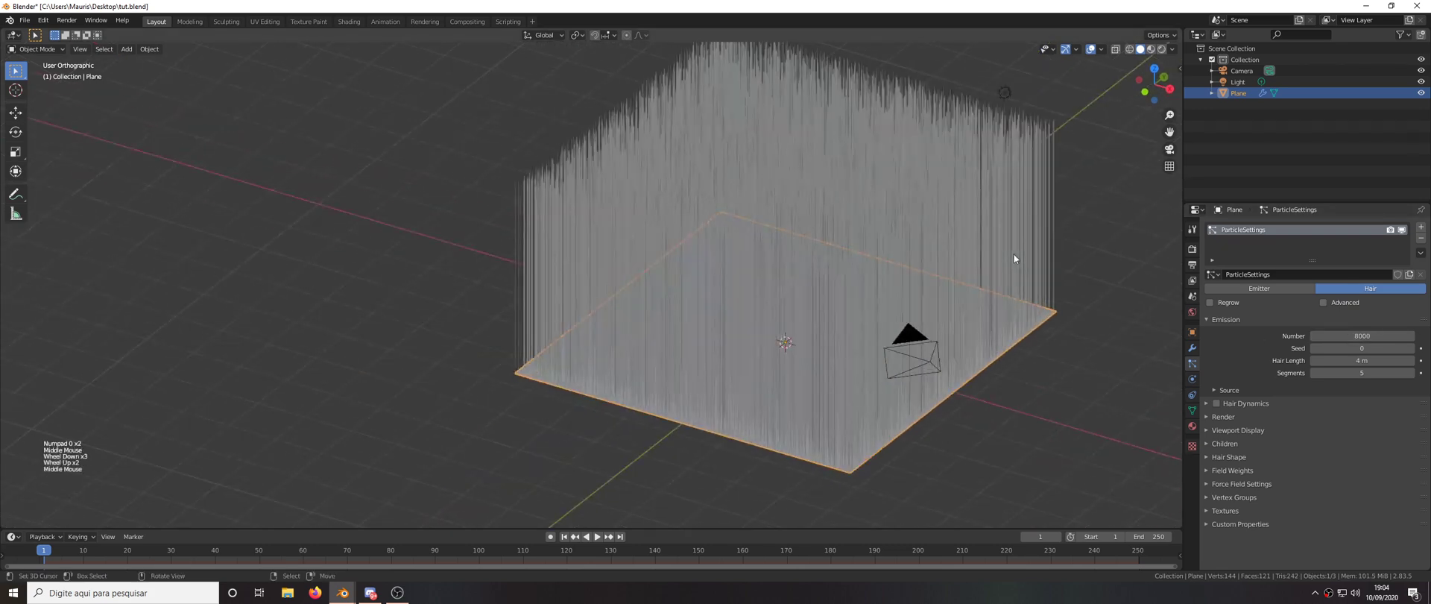
{"action": "left_click", "coordinate": [1356, 361]}
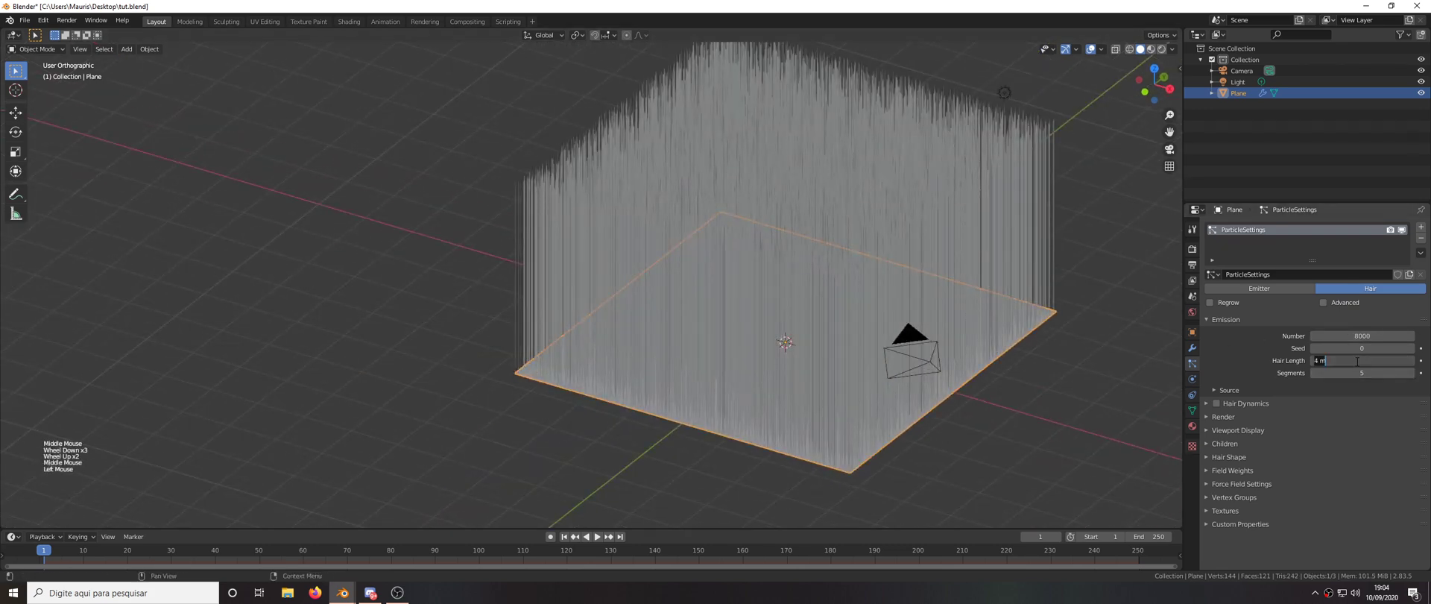
{"action": "type", "text": "0.9"}
{"action": "key", "text": "Return"}
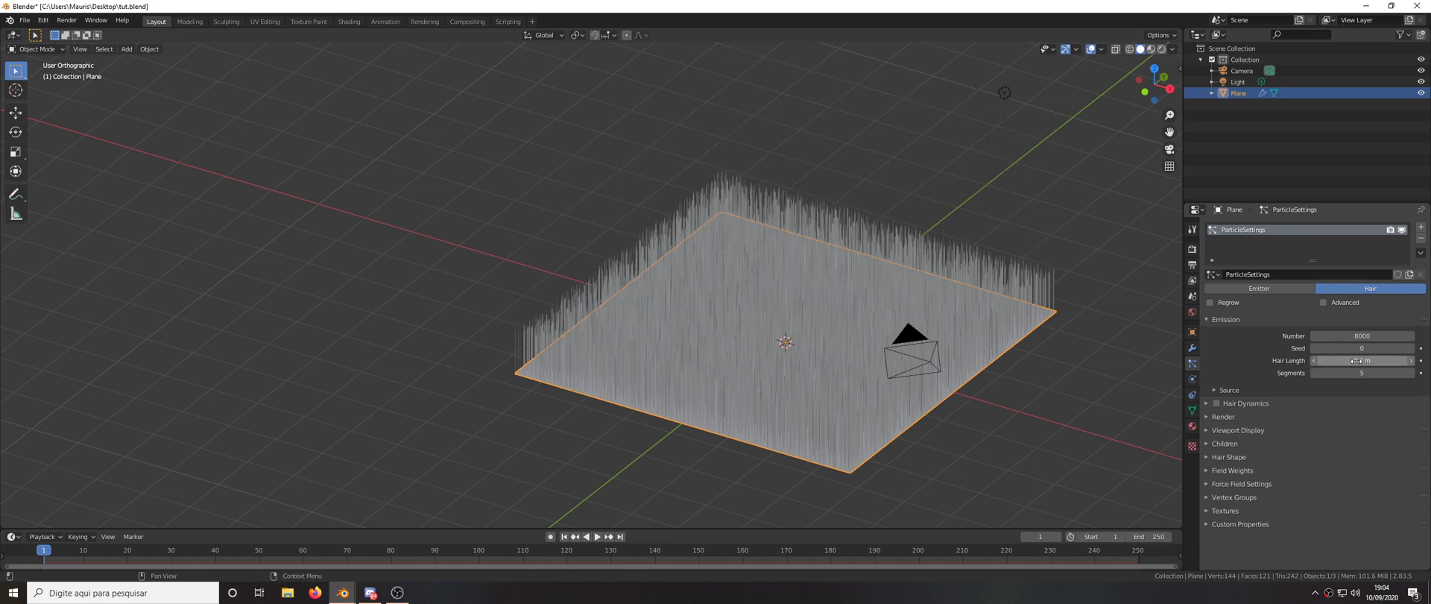
Change the hair emission source's distribution to Random
{"action": "left_click", "coordinate": [1228, 390]}
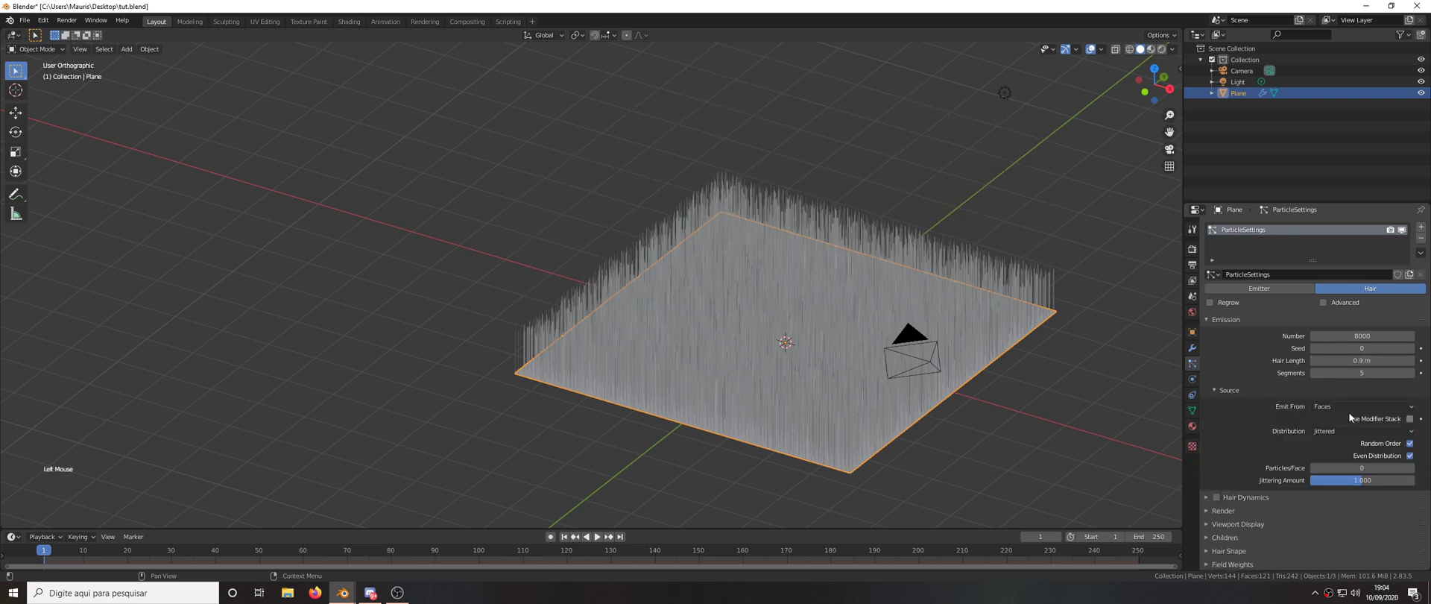
{"action": "left_click", "coordinate": [1343, 430]}
{"action": "left_click", "coordinate": [1356, 456]}
{"action": "scroll", "coordinate": [1253, 401], "scroll_direction": "down", "scroll_amount": 6}
{"action": "scroll", "coordinate": [1254, 378], "scroll_direction": "down", "scroll_amount": 3}
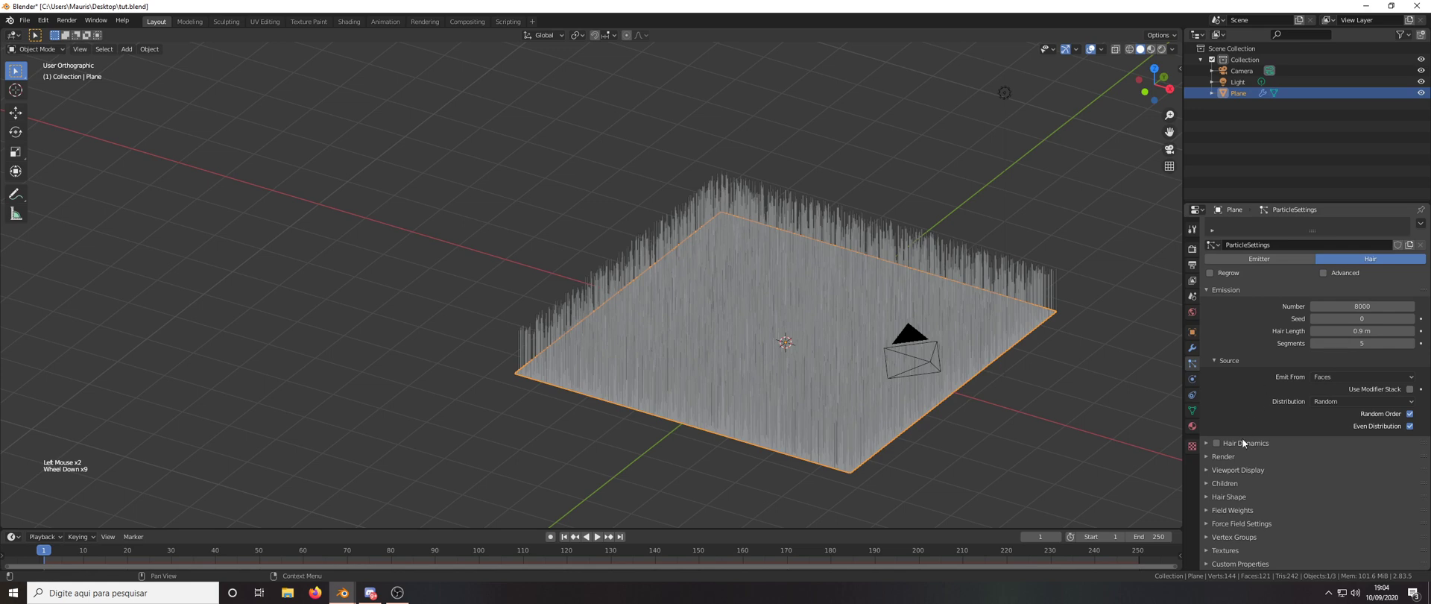
Reduce the hair's render path steps to 1
{"action": "left_click", "coordinate": [1206, 456]}
{"action": "scroll", "coordinate": [1063, 353], "scroll_direction": "down", "scroll_amount": 5}
{"action": "scroll", "coordinate": [1047, 347], "scroll_direction": "up", "scroll_amount": 3}
{"action": "scroll", "coordinate": [1044, 348], "scroll_direction": "up", "scroll_amount": 3}
{"action": "middle_click_drag", "start_coordinate": [1046, 347], "coordinate": [1047, 343]}
{"action": "scroll", "coordinate": [1267, 425], "scroll_direction": "down", "scroll_amount": 4}
{"action": "left_click", "coordinate": [1315, 474]}
{"action": "left_click", "coordinate": [1314, 474]}
{"action": "left_click", "coordinate": [1315, 473]}
{"action": "left_click", "coordinate": [1315, 473]}
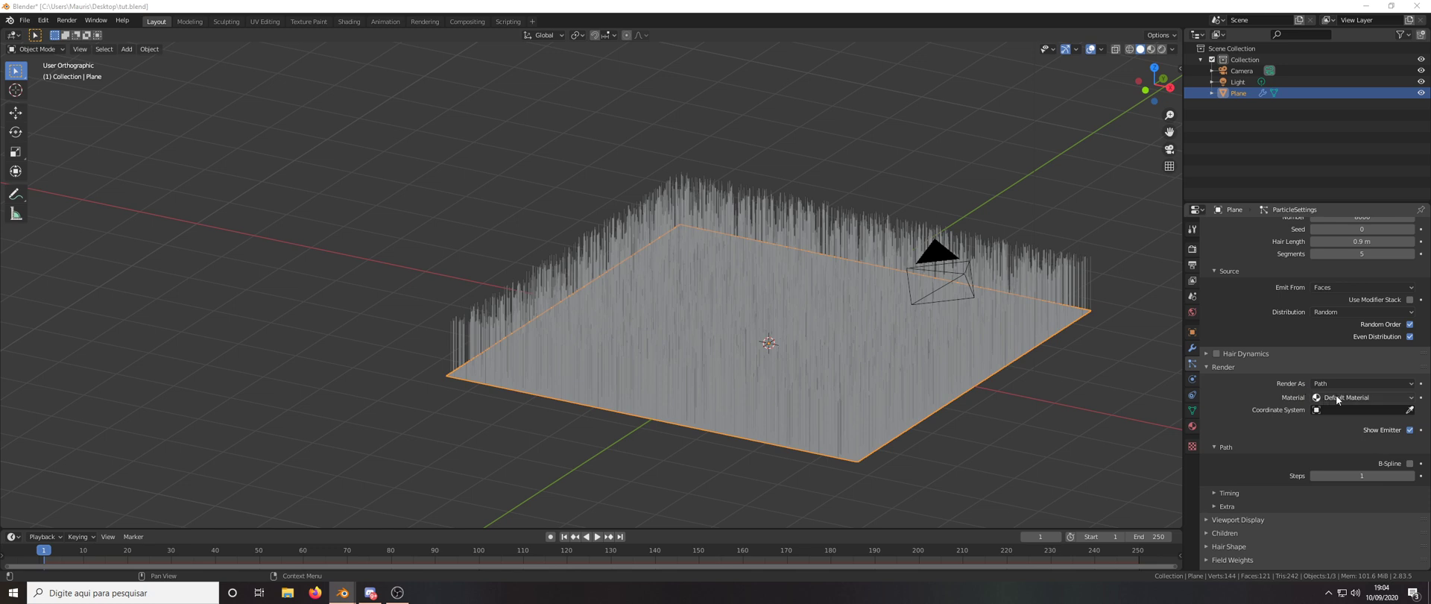
Switch to the Shading workspace and assign the existing grass_sytlized material to the plane
{"action": "left_click", "coordinate": [350, 21]}
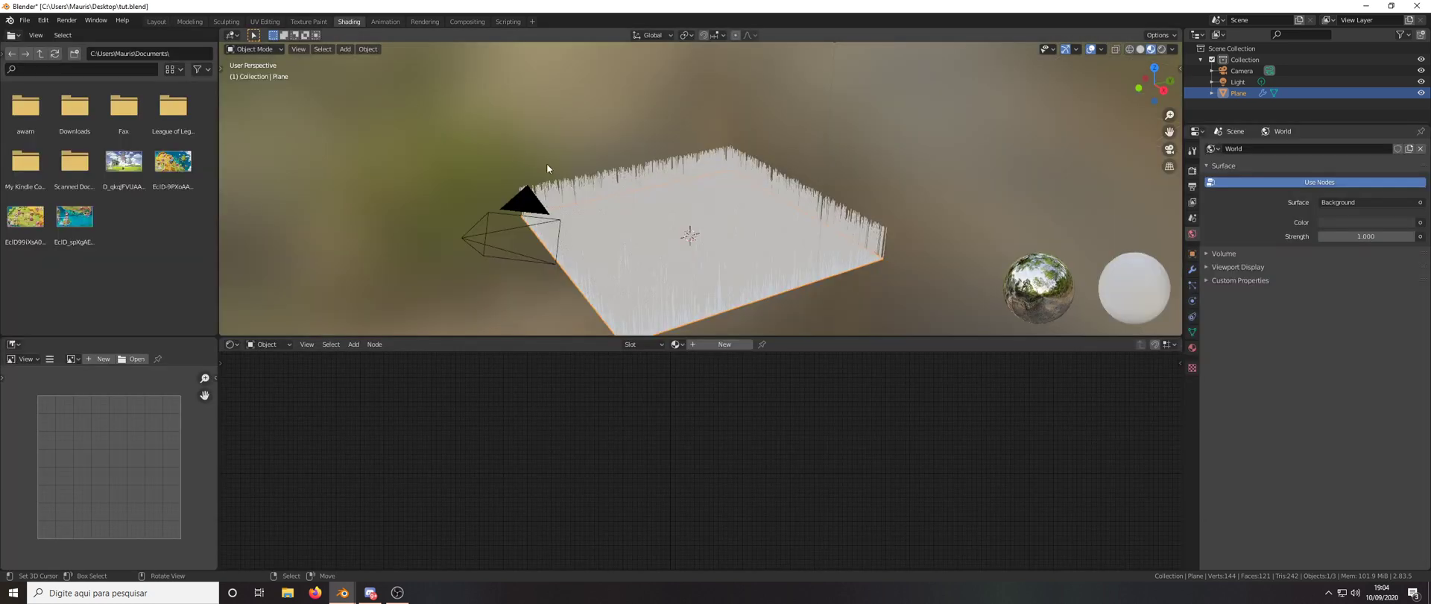
{"action": "middle_click_drag", "start_coordinate": [567, 175], "coordinate": [585, 184]}
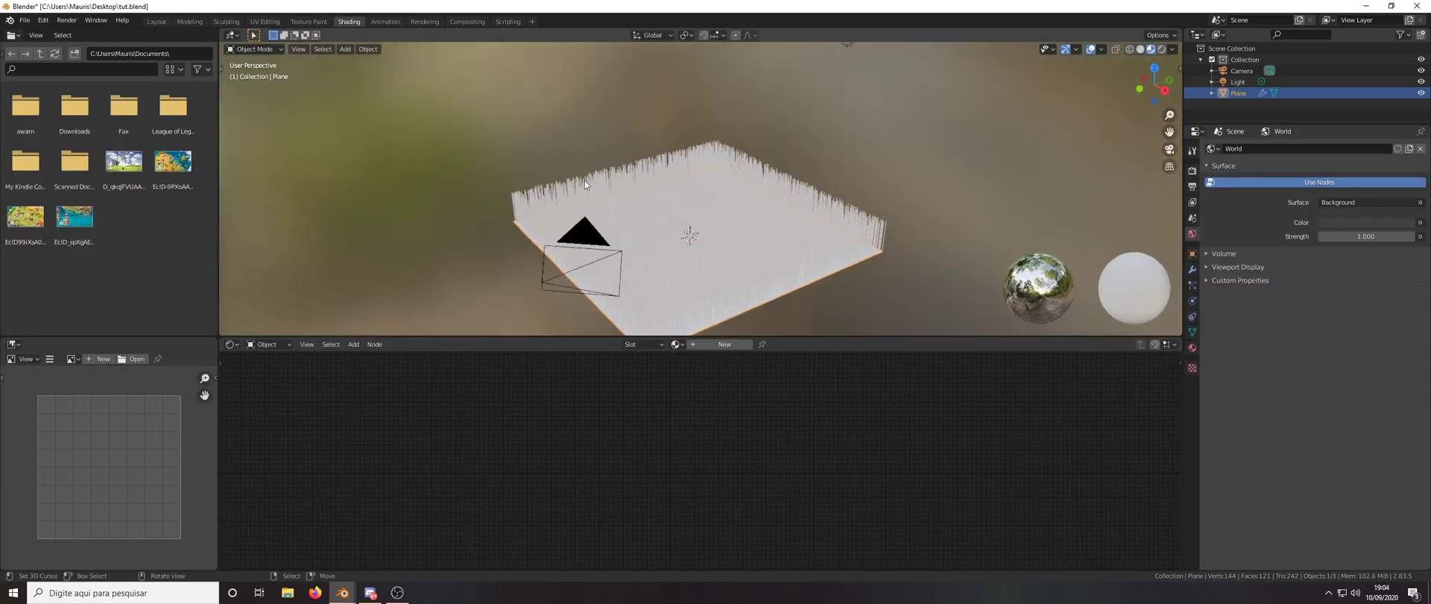
{"action": "left_click", "coordinate": [675, 344]}
{"action": "left_click", "coordinate": [706, 361]}
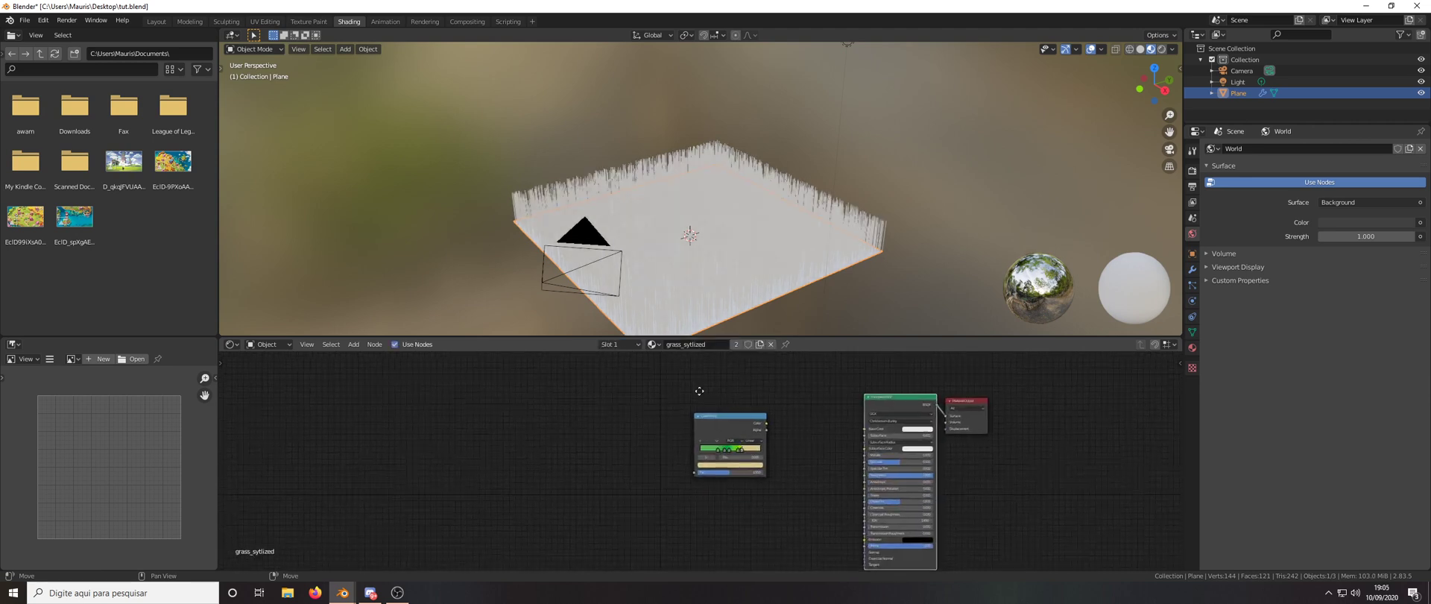
Move the ColorRamp node closer to the Principled BSDF node
{"action": "middle_click_drag", "start_coordinate": [697, 389], "coordinate": [786, 378]}
{"action": "scroll", "coordinate": [751, 391], "scroll_direction": "up", "scroll_amount": 3}
{"action": "left_click_drag", "start_coordinate": [770, 403], "coordinate": [830, 392]}
{"action": "scroll", "coordinate": [754, 427], "scroll_direction": "down", "scroll_amount": 4}
{"action": "middle_click_drag", "start_coordinate": [747, 426], "coordinate": [857, 443]}
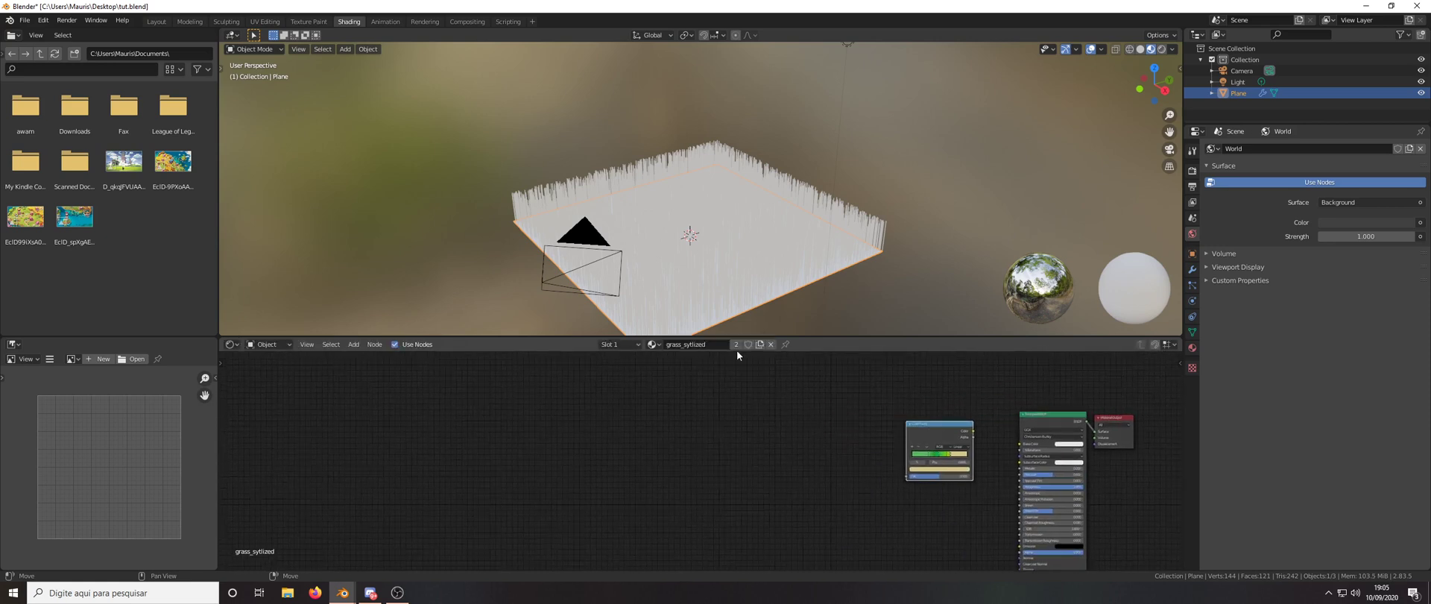
Switch the 3D view to orthographic and add a Texture Coordinate node well ahead of the ColorRamp node
{"action": "mouse_move", "coordinate": [747, 243]}
{"action": "middle_mouse_down"}
{"action": "mouse_move", "coordinate": [775, 248]}
{"action": "mouse_move", "coordinate": [759, 252]}
{"action": "middle_mouse_up"}
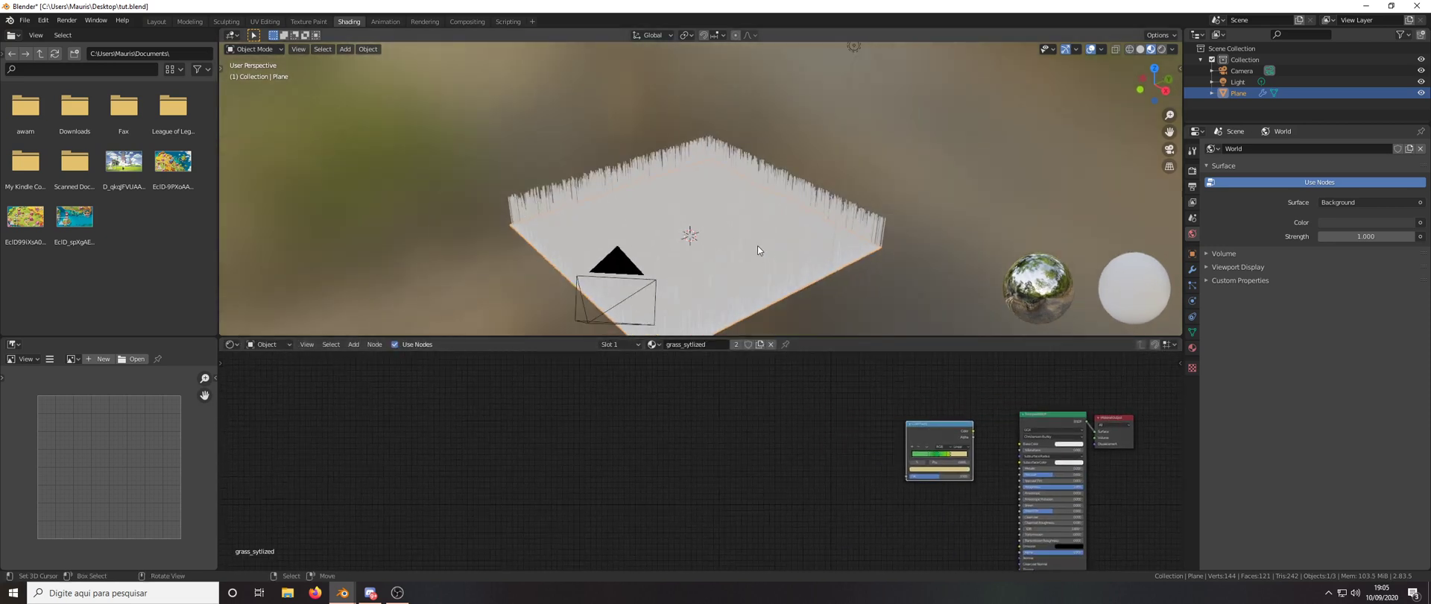
{"action": "key", "text": "KP_1"}
{"action": "key", "text": "KP_5"}
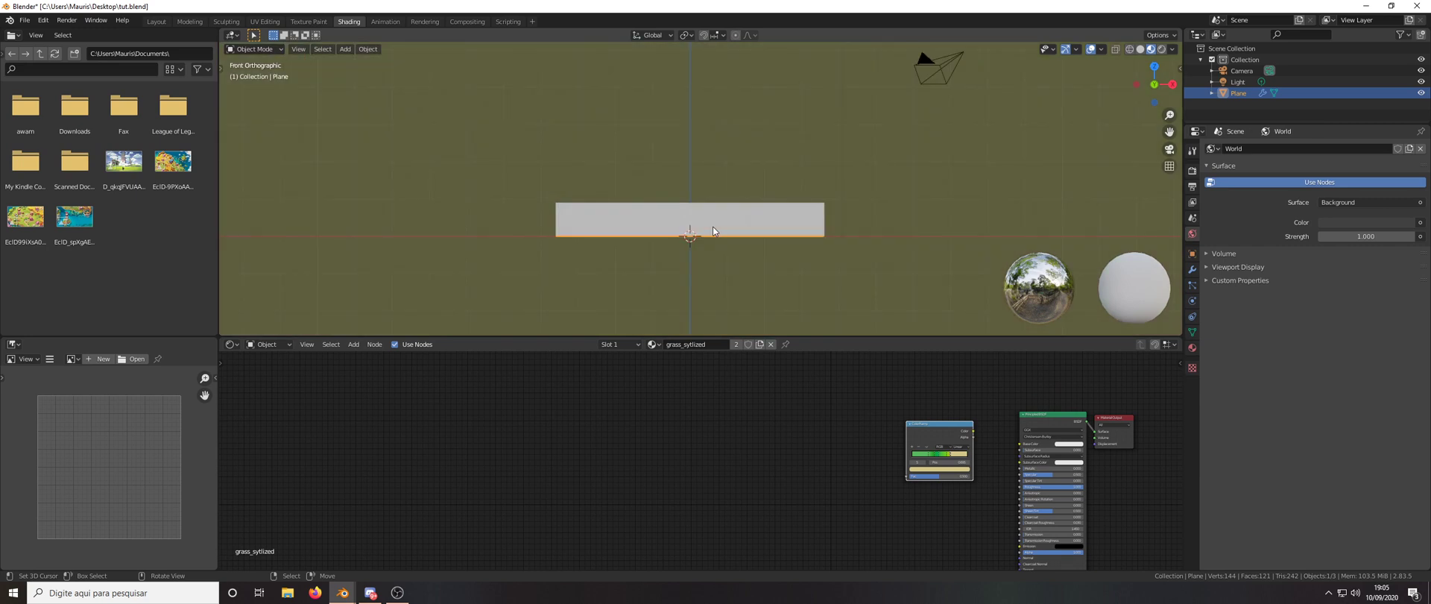
{"action": "middle_click_drag", "start_coordinate": [712, 223], "coordinate": [691, 261]}
{"action": "scroll", "coordinate": [692, 260], "scroll_direction": "up", "scroll_amount": 2}
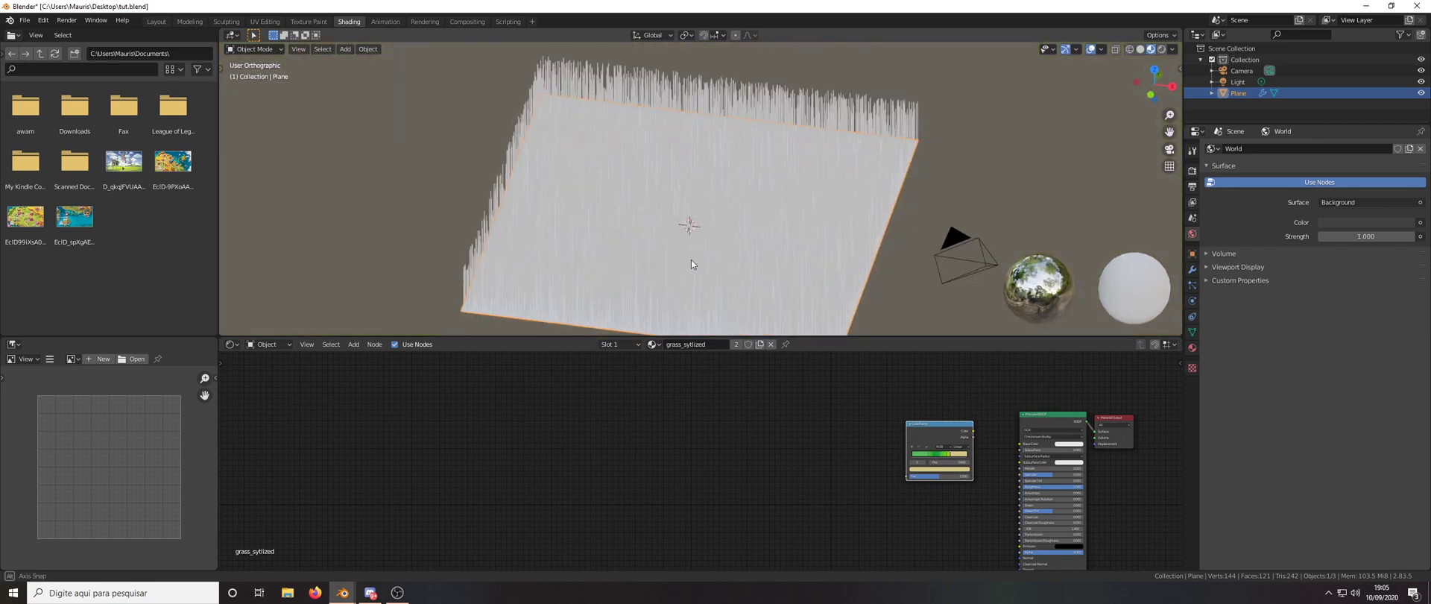
{"action": "middle_click_drag", "start_coordinate": [677, 418], "coordinate": [804, 427]}
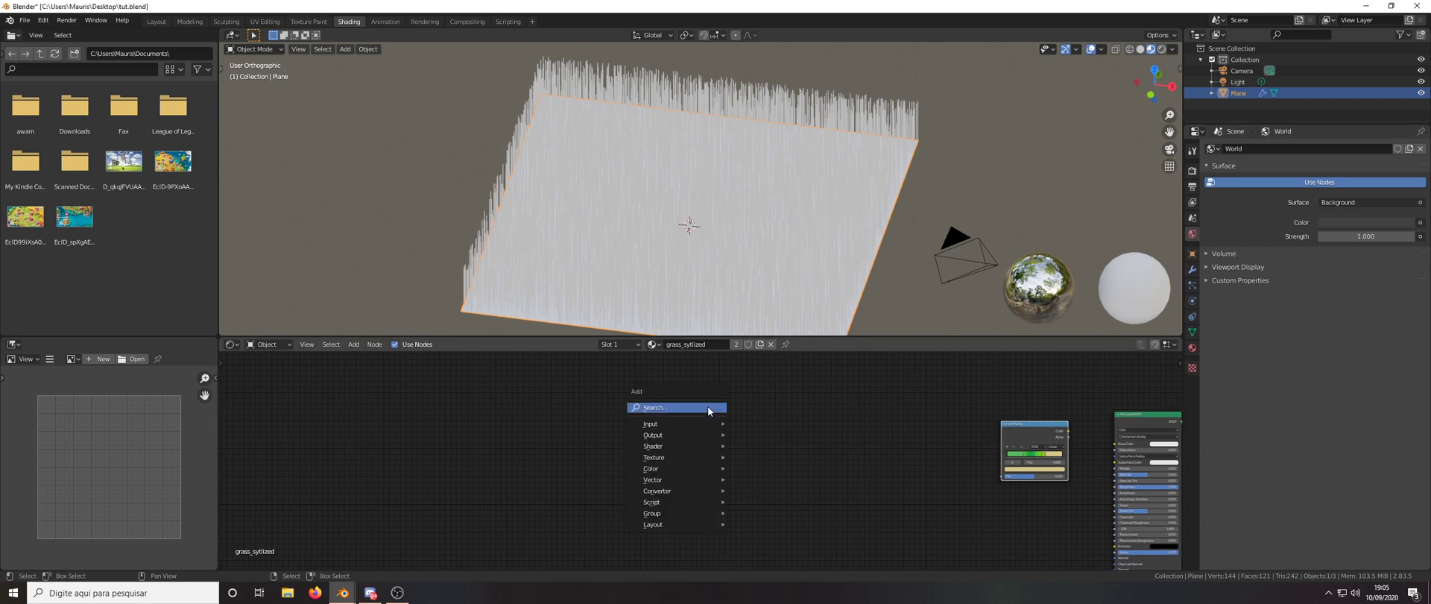
{"action": "key", "text": "shift+a"}
{"action": "left_click", "coordinate": [708, 405]}
{"action": "type", "text": "te"}
{"action": "left_click", "coordinate": [740, 437]}
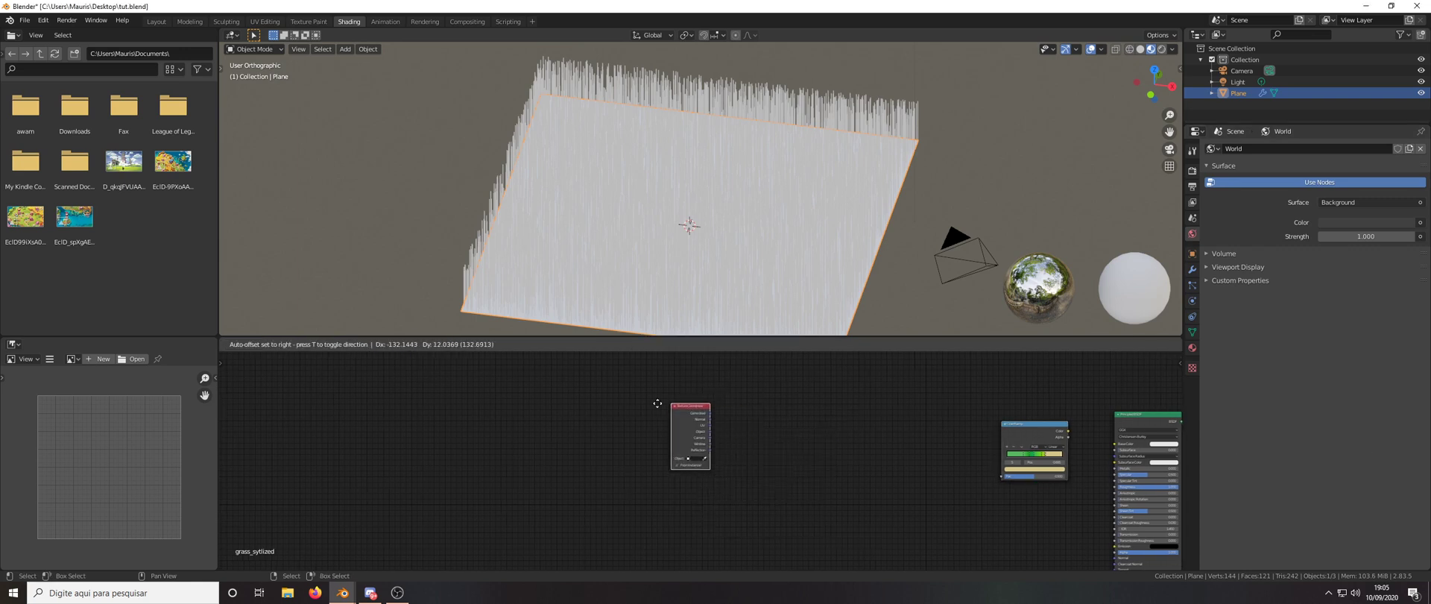
{"action": "left_click", "coordinate": [697, 440]}
Add a Mapping node after the Texture Coordinate node and place a duplicate of it below
{"action": "key", "text": "shift+a"}
{"action": "left_click", "coordinate": [748, 412]}
{"action": "type", "text": "mapp"}
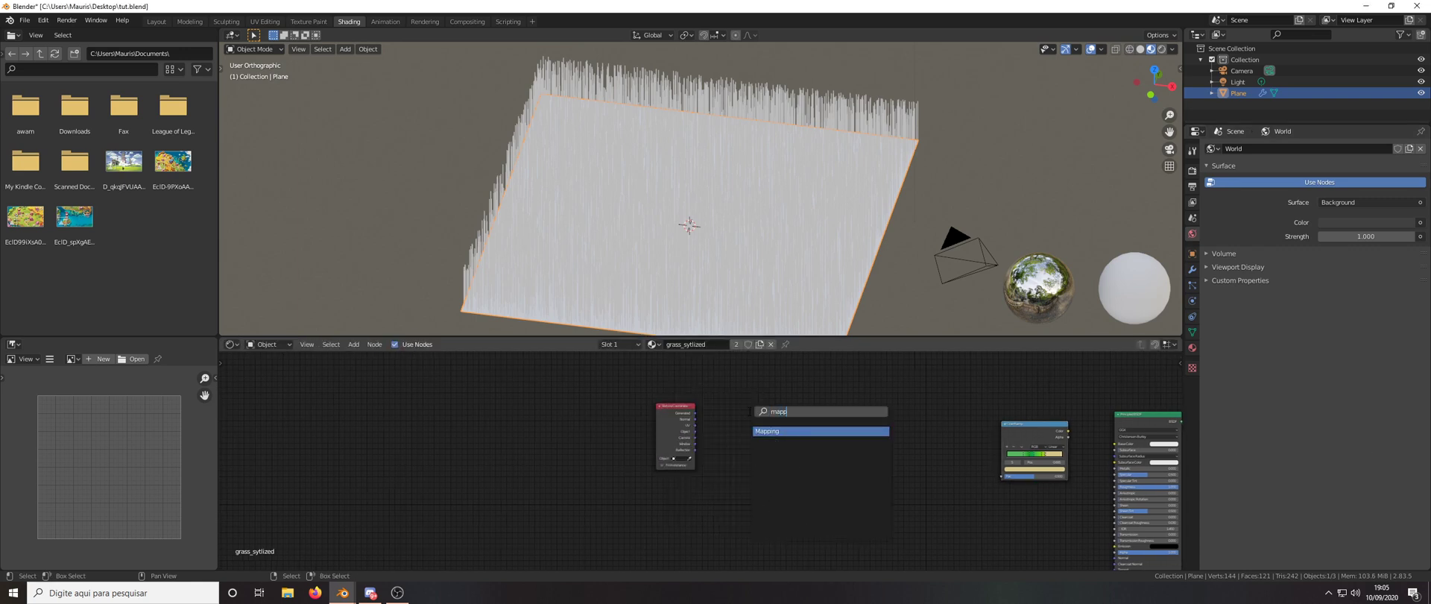
{"action": "key", "text": "Return"}
{"action": "left_click", "coordinate": [742, 378]}
{"action": "scroll", "coordinate": [743, 380], "scroll_direction": "down", "scroll_amount": 2}
{"action": "key", "text": "shift+d"}
{"action": "left_click", "coordinate": [773, 505]}
{"action": "scroll", "coordinate": [690, 375], "scroll_direction": "up", "scroll_amount": 2}
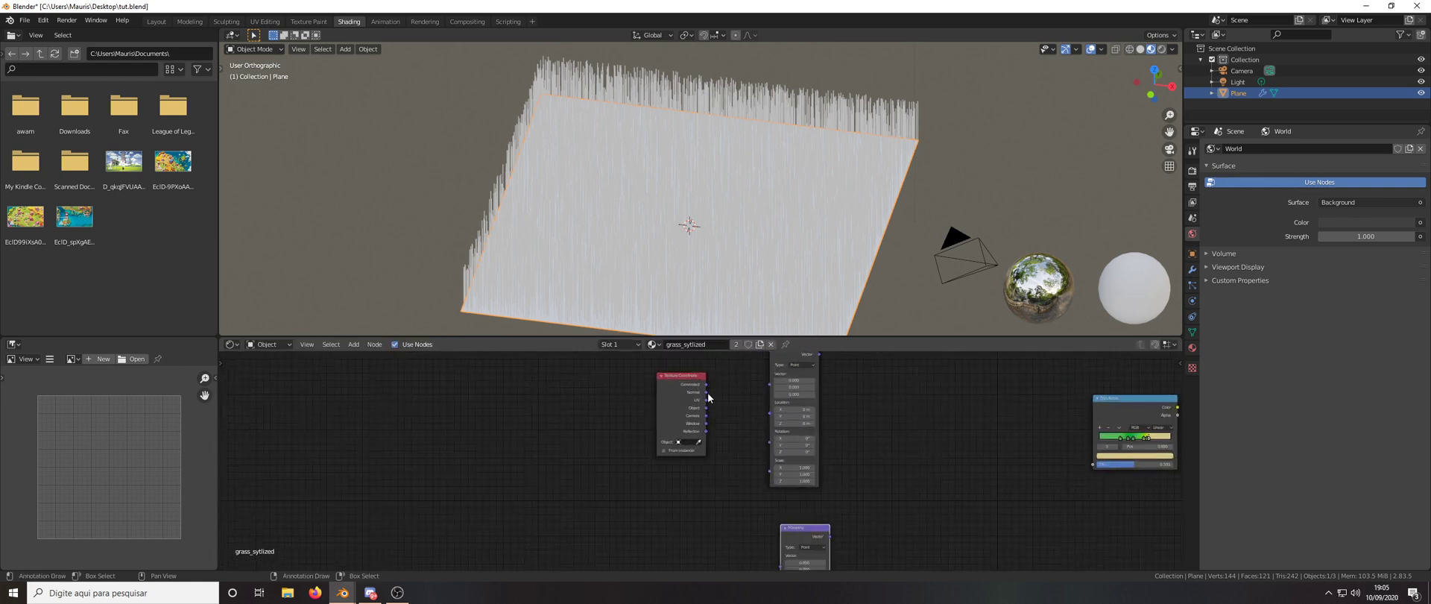
Connect the Generated output to both Mapping nodes and move these three nodes farther from the ColorRamp
{"action": "left_click_drag", "start_coordinate": [706, 384], "coordinate": [769, 478]}
{"action": "scroll", "coordinate": [705, 384], "scroll_direction": "down", "scroll_amount": 1}
{"action": "scroll", "coordinate": [796, 452], "scroll_direction": "down", "scroll_amount": 2}
{"action": "middle_click_drag", "start_coordinate": [796, 452], "coordinate": [737, 457]}
{"action": "scroll", "coordinate": [737, 456], "scroll_direction": "up", "scroll_amount": 1}
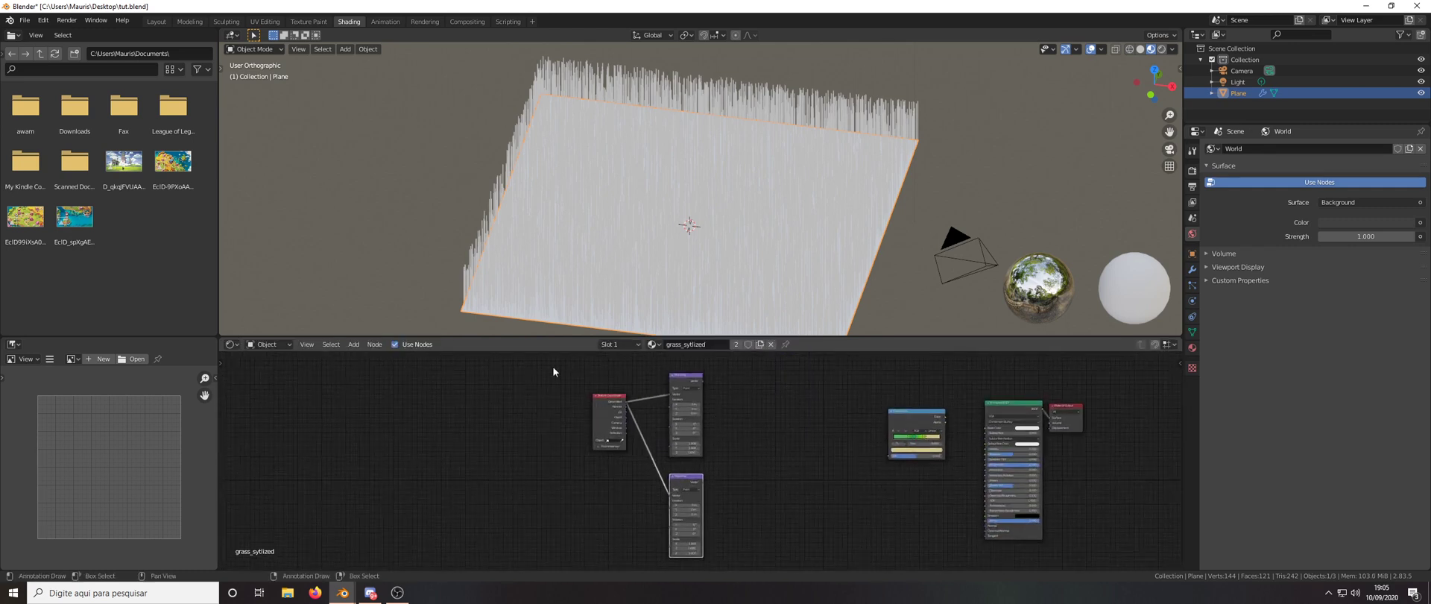
{"action": "left_click_drag", "start_coordinate": [546, 372], "coordinate": [704, 505]}
{"action": "key", "text": "g"}
{"action": "left_click", "coordinate": [683, 517]}
{"action": "left_click", "coordinate": [688, 454]}
Add a Wave Texture node and place it beside the lower Mapping node
{"action": "key", "text": "shift+a"}
{"action": "left_click", "coordinate": [699, 388]}
{"action": "type", "text": "wave"}
{"action": "key", "text": "Return"}
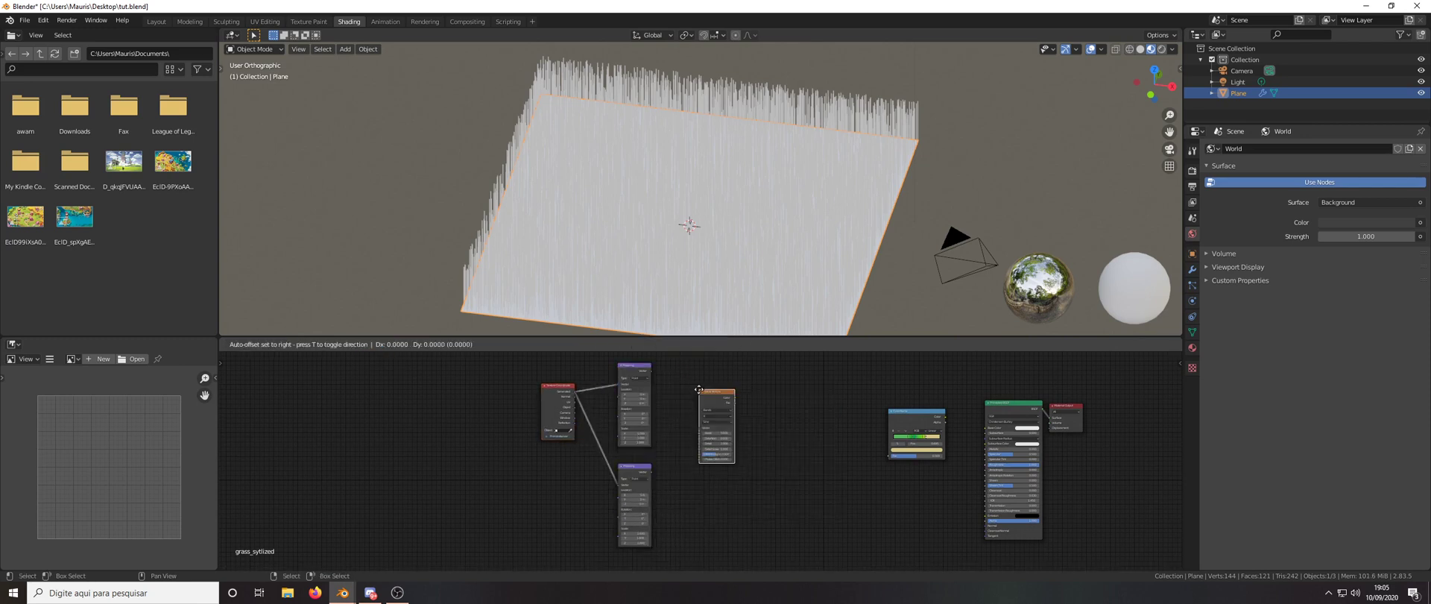
{"action": "left_click", "coordinate": [702, 506]}
{"action": "scroll", "coordinate": [701, 507], "scroll_direction": "up", "scroll_amount": 2}
{"action": "scroll", "coordinate": [701, 507], "scroll_direction": "up", "scroll_amount": 1}
{"action": "middle_click_drag", "start_coordinate": [736, 505], "coordinate": [708, 485]}
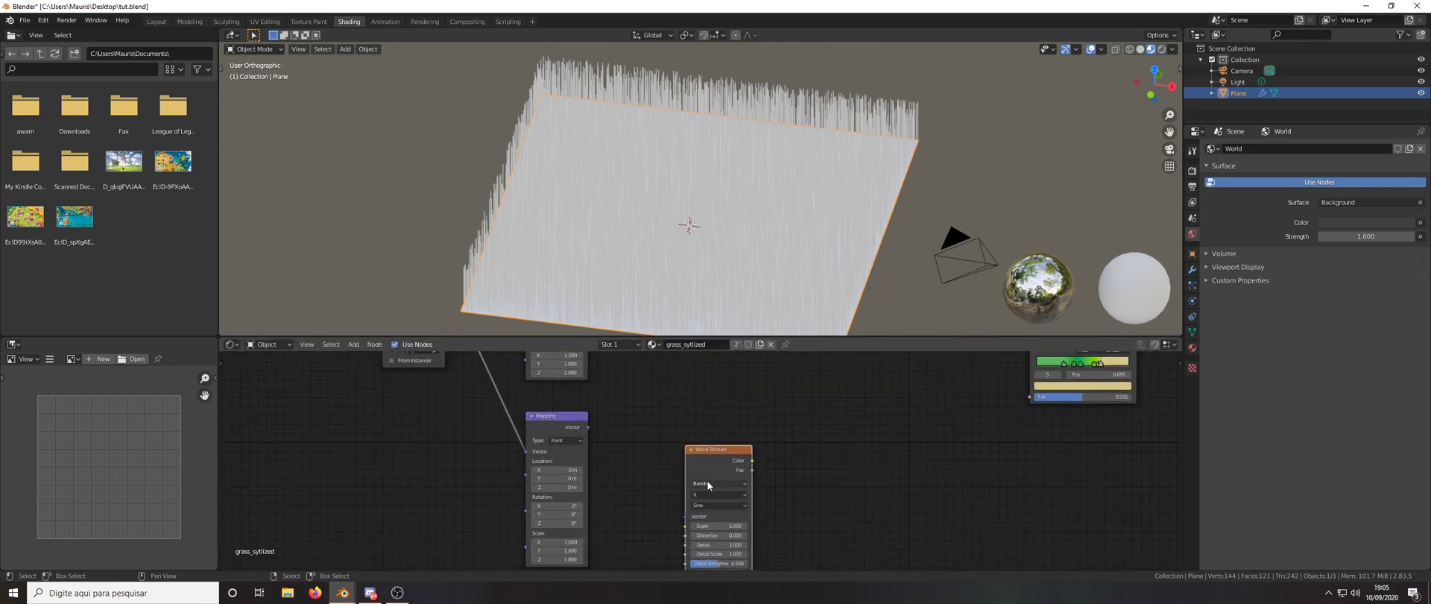
{"action": "left_click_drag", "start_coordinate": [713, 467], "coordinate": [655, 460]}
Add a Noise Texture node and place it beside the upper Mapping node
{"action": "scroll", "coordinate": [661, 450], "scroll_direction": "down", "scroll_amount": 5}
{"action": "middle_click_drag", "start_coordinate": [670, 360], "coordinate": [658, 418]}
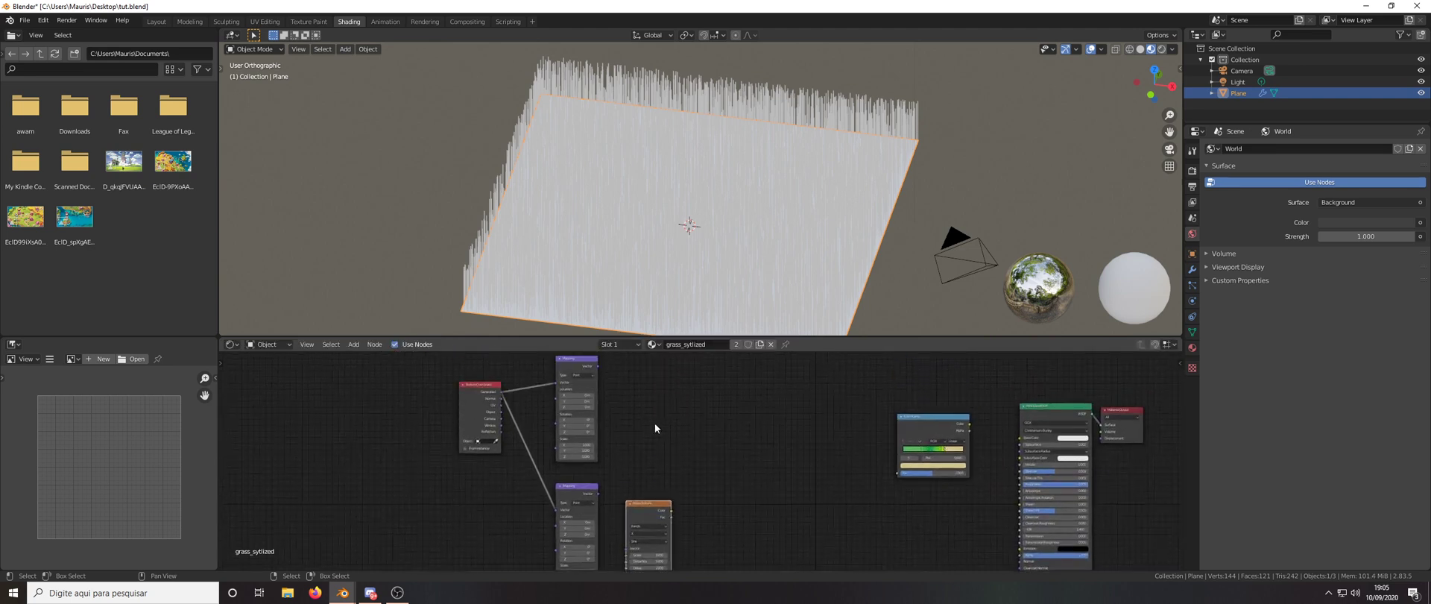
{"action": "key", "text": "shift+a"}
{"action": "left_click", "coordinate": [658, 414]}
{"action": "type", "text": "noise"}
{"action": "key", "text": "Return"}
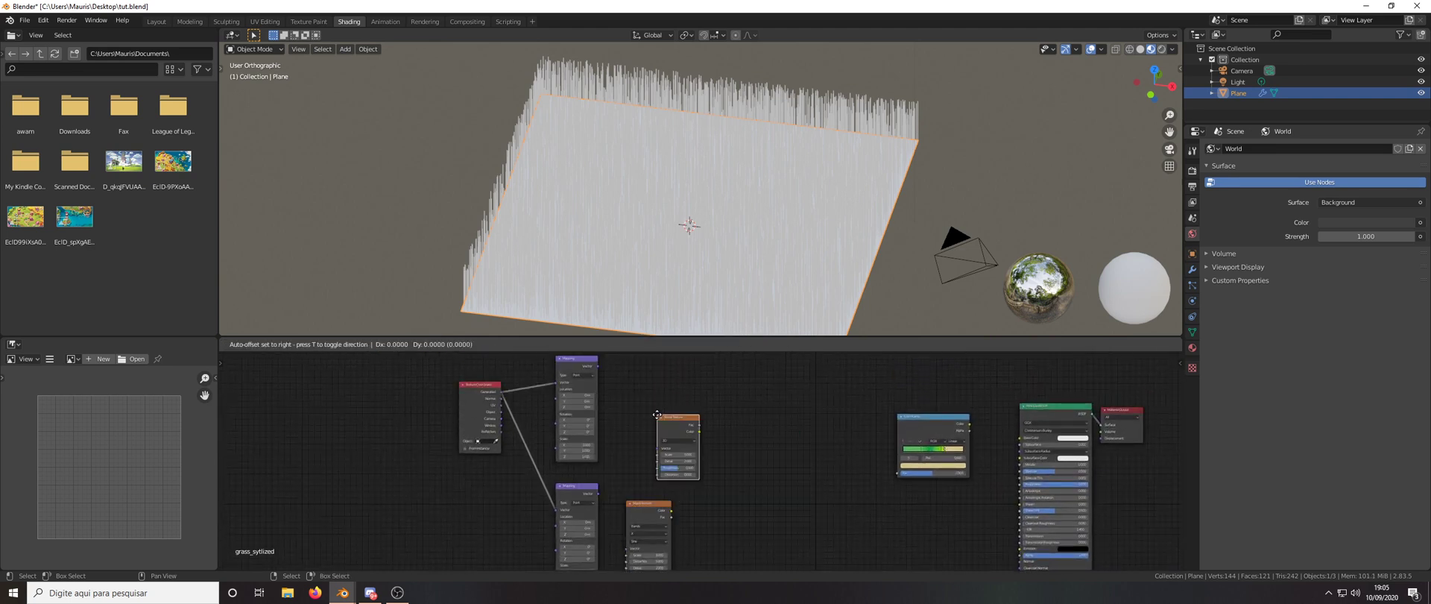
{"action": "left_click", "coordinate": [681, 395]}
Add a MixRGB node between the Noise Texture and ColorRamp nodes
{"action": "scroll", "coordinate": [684, 395], "scroll_direction": "right", "scroll_amount": 1, "text": "ctrl"}
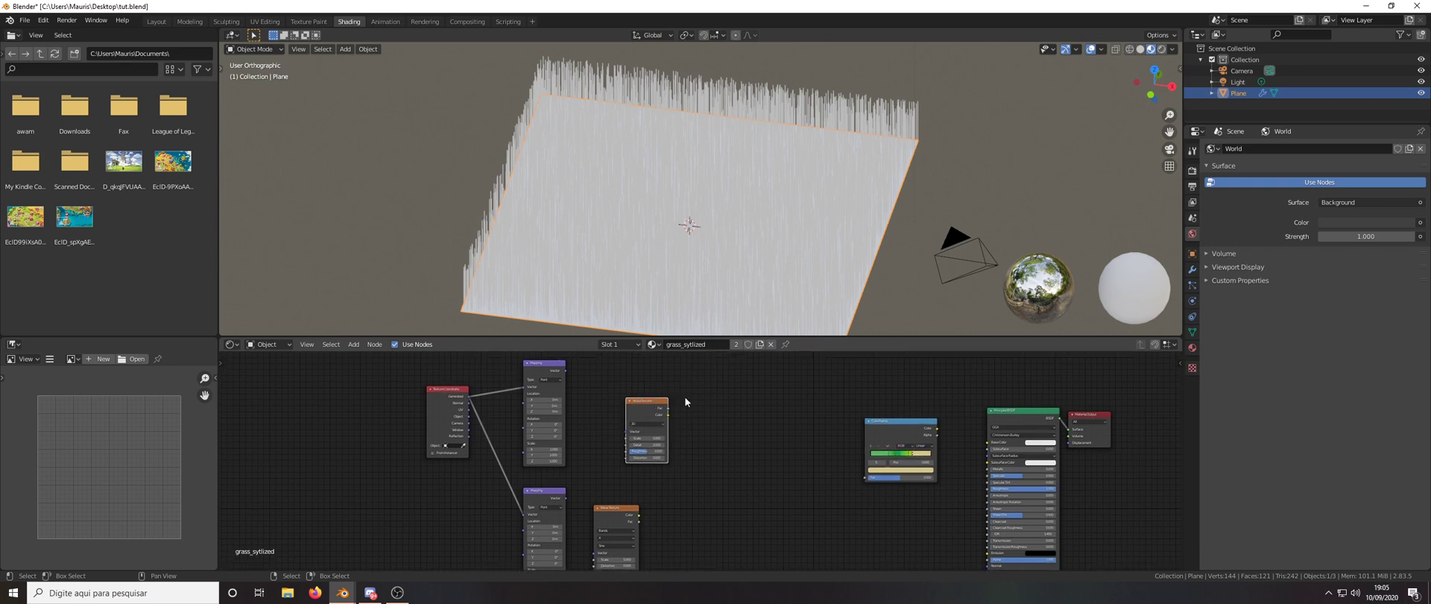
{"action": "key", "text": "shift+a"}
{"action": "left_click", "coordinate": [685, 398]}
{"action": "type", "text": "mix"}
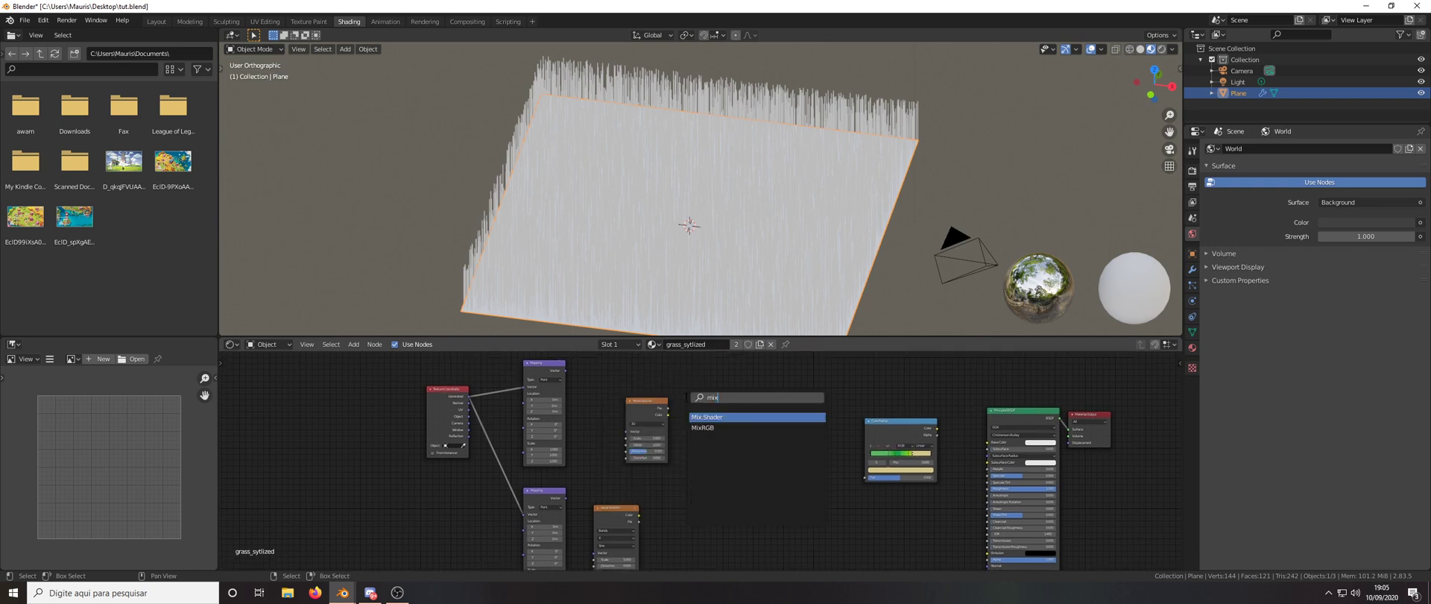
{"action": "key", "text": "Down"}
{"action": "key", "text": "Return"}
{"action": "left_click", "coordinate": [729, 406]}
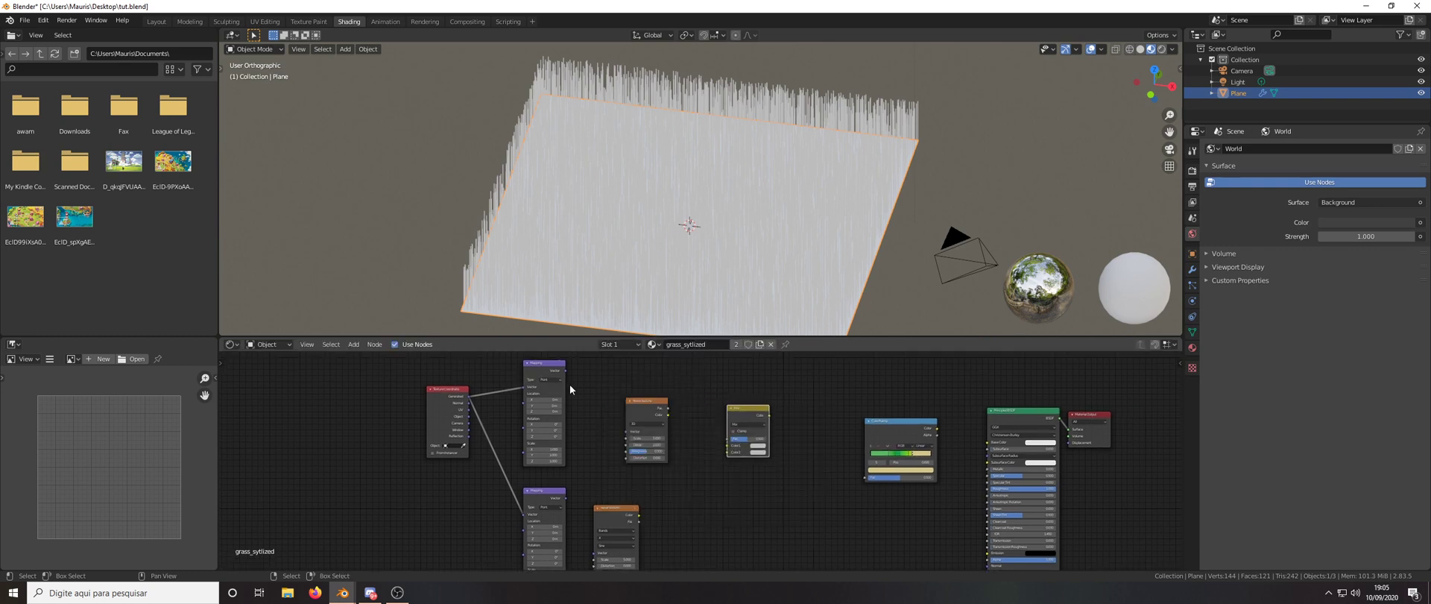
Connect the upper Mapping node's output to the Noise Texture's Vector input and set the noise to 4D
{"action": "scroll", "coordinate": [583, 395], "scroll_direction": "up", "scroll_amount": 2}
{"action": "left_click_drag", "start_coordinate": [556, 356], "coordinate": [642, 445]}
{"action": "left_click", "coordinate": [673, 434]}
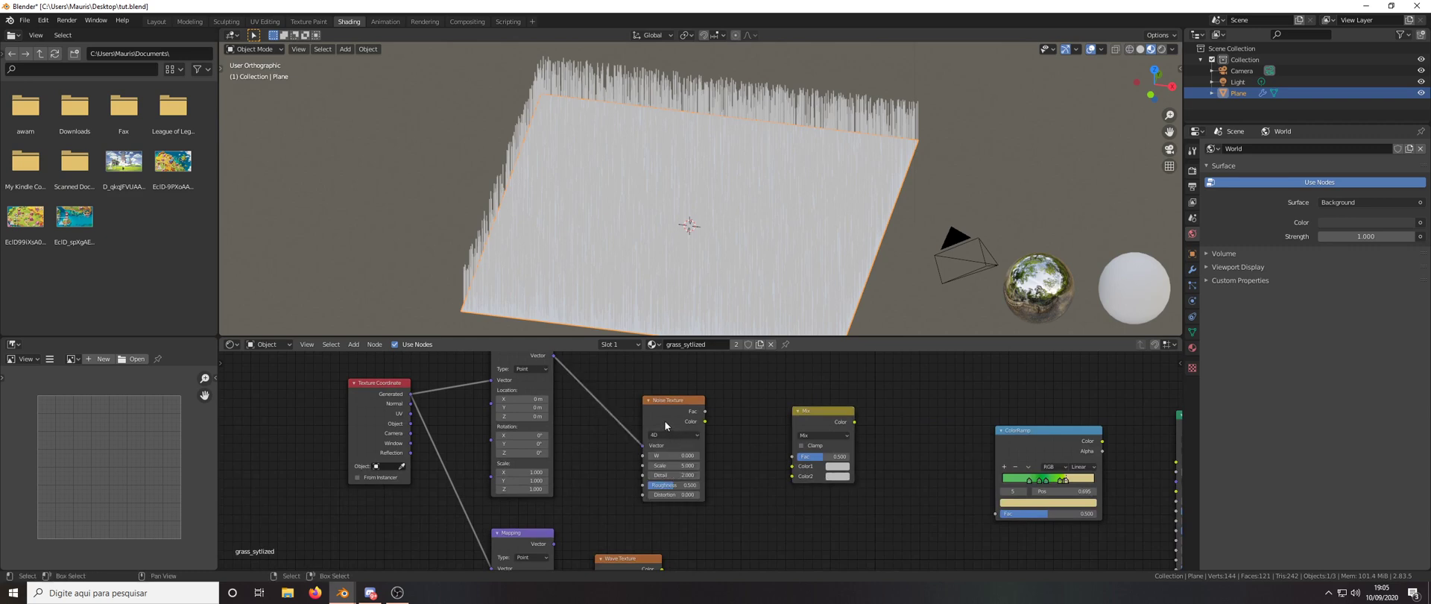
Set the Noise Texture's W to 3, Scale to 5.9 and Distortion to 1.3
{"action": "left_click", "coordinate": [668, 474]}
{"action": "scroll", "coordinate": [664, 420], "scroll_direction": "down", "scroll_amount": 1}
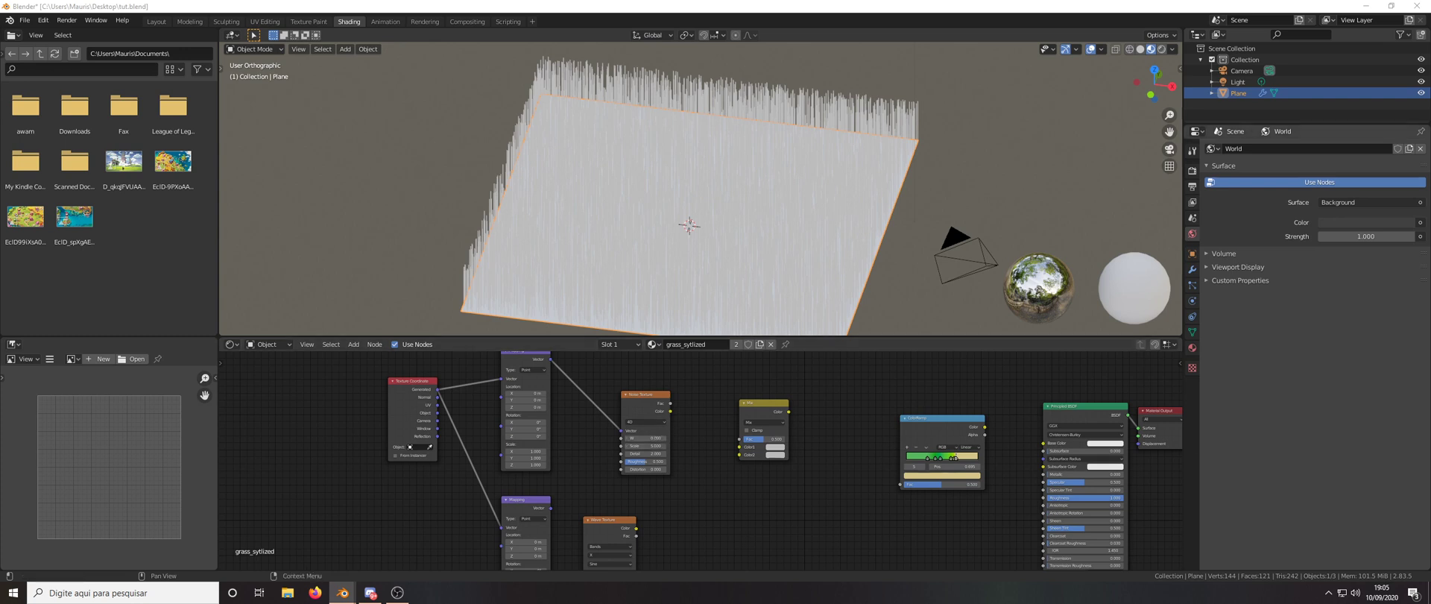
{"action": "scroll", "coordinate": [693, 417], "scroll_direction": "up", "scroll_amount": 5}
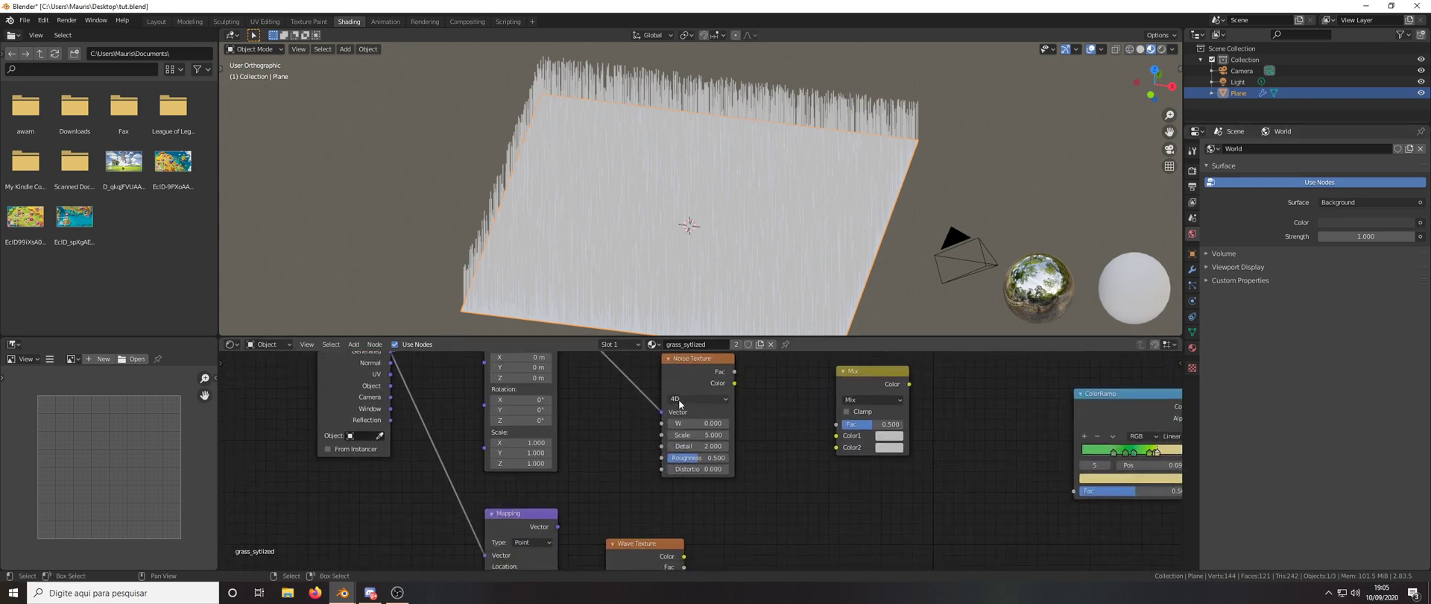
{"action": "scroll", "coordinate": [686, 425], "scroll_direction": "down", "scroll_amount": 5}
{"action": "left_click", "coordinate": [689, 426]}
{"action": "type", "text": "0.0"}
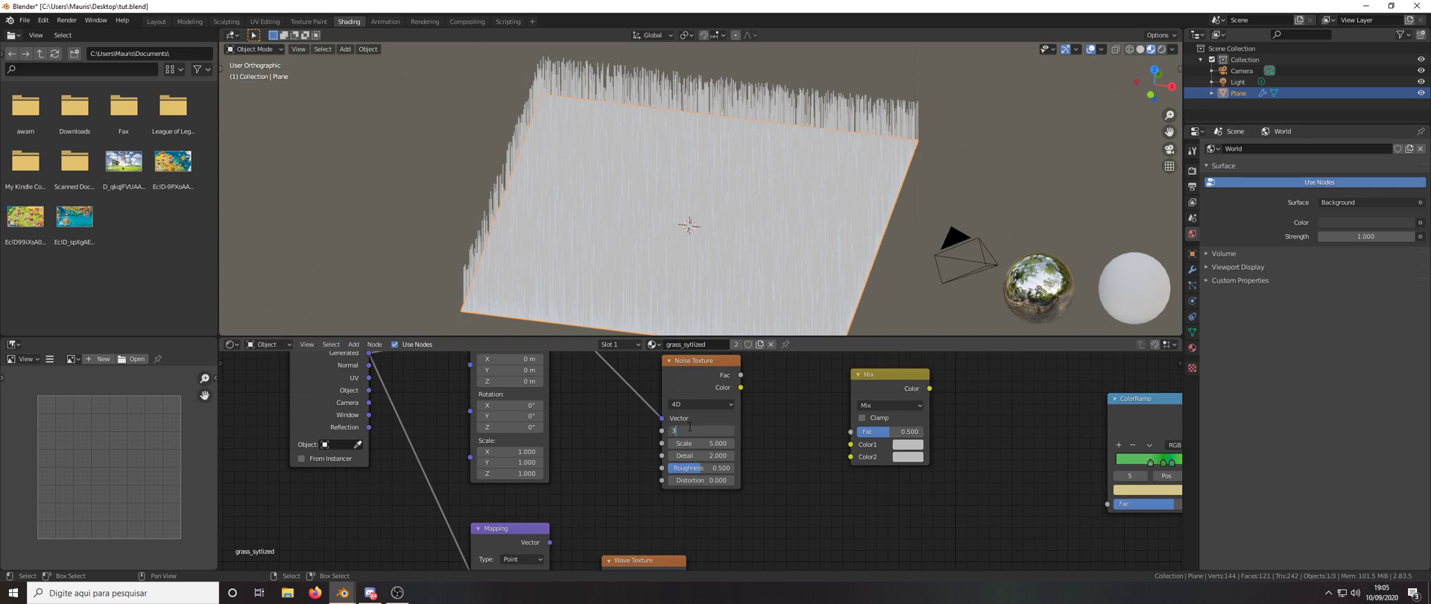
{"action": "key", "text": "Return"}
{"action": "left_click", "coordinate": [681, 442]}
{"action": "type", "text": "5.9"}
{"action": "key", "text": "Return"}
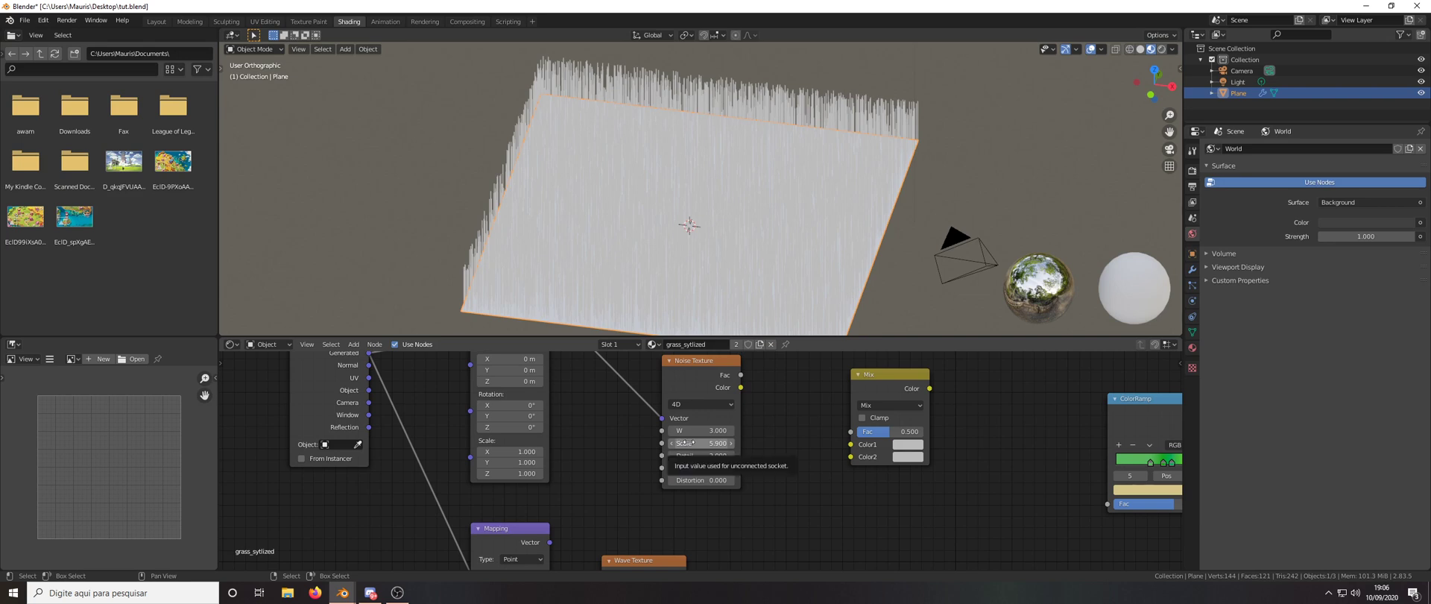
{"action": "left_click", "coordinate": [700, 479]}
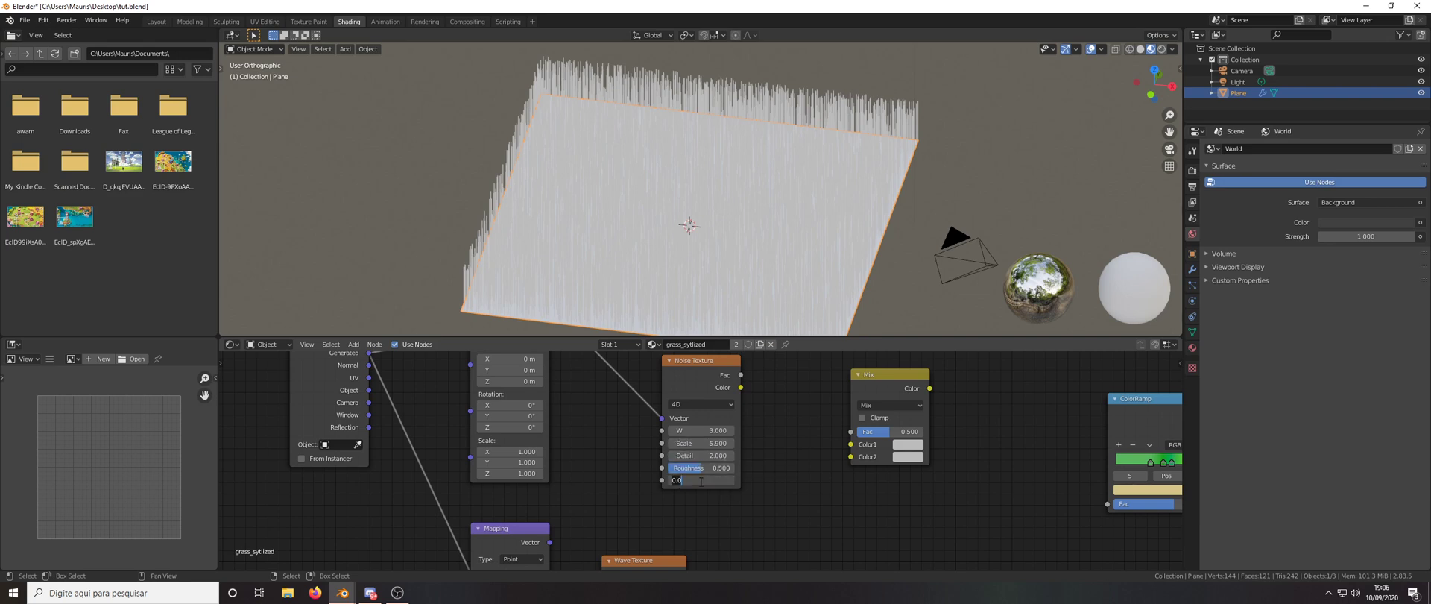
{"action": "key", "text": "Return"}
Chain the Noise Texture's Color through the Mix node's Color1 and the ColorRamp's Fac to the Principled BSDF's Base Color
{"action": "left_click_drag", "start_coordinate": [741, 387], "coordinate": [851, 444]}
{"action": "middle_click_drag", "start_coordinate": [874, 434], "coordinate": [682, 398]}
{"action": "scroll", "coordinate": [734, 415], "scroll_direction": "down", "scroll_amount": 4}
{"action": "left_click_drag", "start_coordinate": [703, 387], "coordinate": [833, 471]}
{"action": "left_click_drag", "start_coordinate": [933, 404], "coordinate": [1000, 423]}
{"action": "middle_click_drag", "start_coordinate": [640, 233], "coordinate": [650, 234]}
{"action": "scroll", "coordinate": [960, 407], "scroll_direction": "up", "scroll_amount": 3}
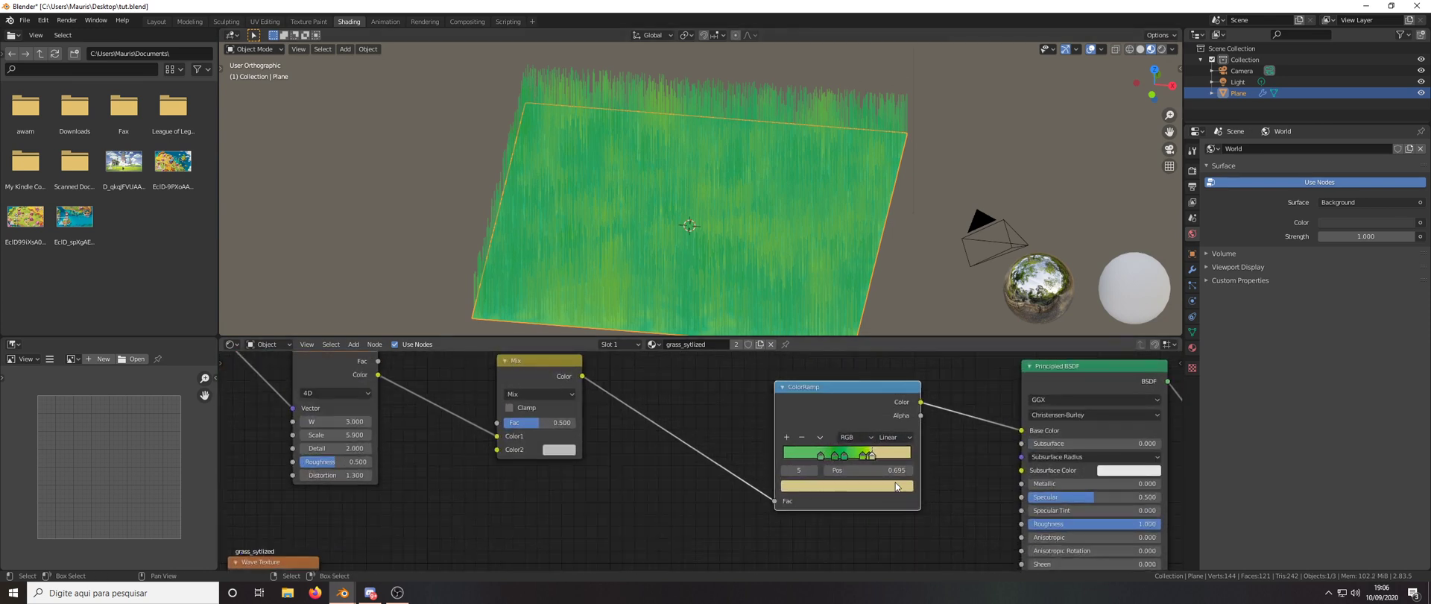
{"action": "middle_click_drag", "start_coordinate": [614, 207], "coordinate": [638, 276]}
{"action": "scroll", "coordinate": [615, 454], "scroll_direction": "down", "scroll_amount": 4}
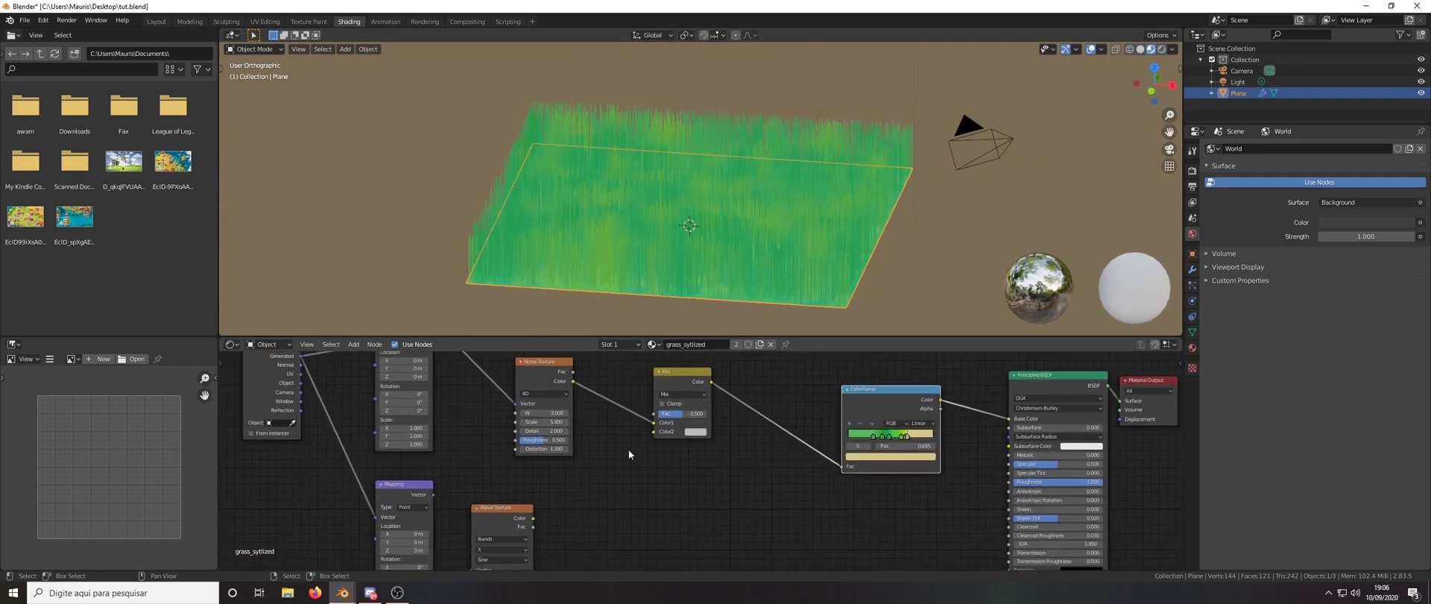
Reposition the Wave Texture node and connect the lower Mapping node's output to its Vector input
{"action": "middle_click_drag", "start_coordinate": [594, 466], "coordinate": [596, 445]}
{"action": "left_click_drag", "start_coordinate": [497, 494], "coordinate": [510, 471]}
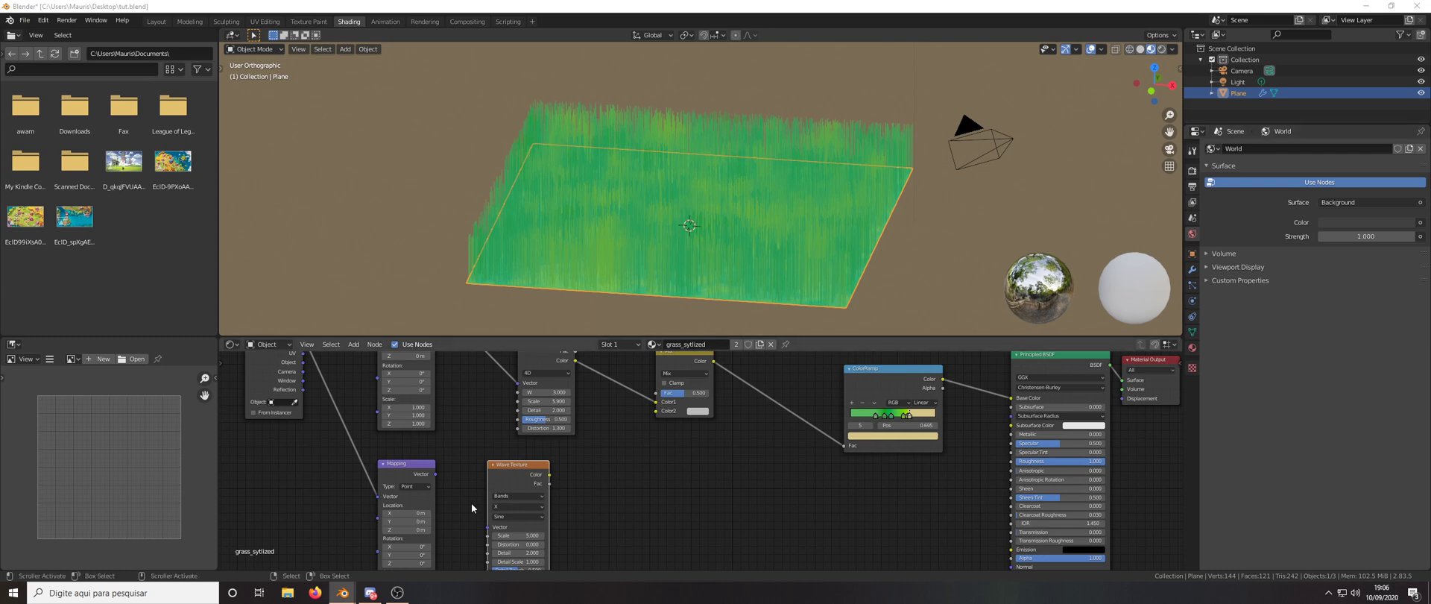
{"action": "middle_click_drag", "start_coordinate": [430, 507], "coordinate": [543, 439]}
{"action": "scroll", "coordinate": [543, 439], "scroll_direction": "up", "scroll_amount": 1}
{"action": "left_click_drag", "start_coordinate": [533, 401], "coordinate": [533, 406]}
{"action": "left_click_drag", "start_coordinate": [589, 467], "coordinate": [590, 468]}
{"action": "scroll", "coordinate": [590, 467], "scroll_direction": "up", "scroll_amount": 2}
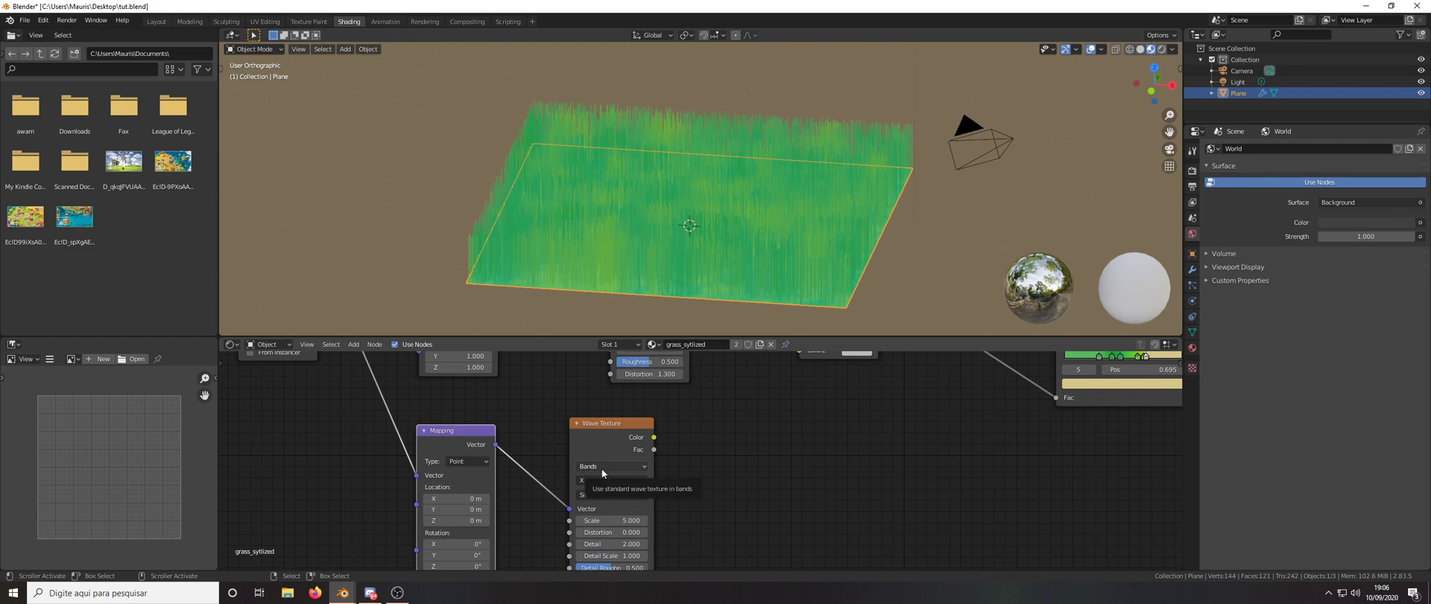
Change the Wave Texture's type to Rings and set its Scale to 1.2
{"action": "left_click", "coordinate": [602, 470]}
{"action": "left_click", "coordinate": [607, 490]}
{"action": "middle_click_drag", "start_coordinate": [731, 534], "coordinate": [753, 466]}
{"action": "left_click", "coordinate": [629, 450]}
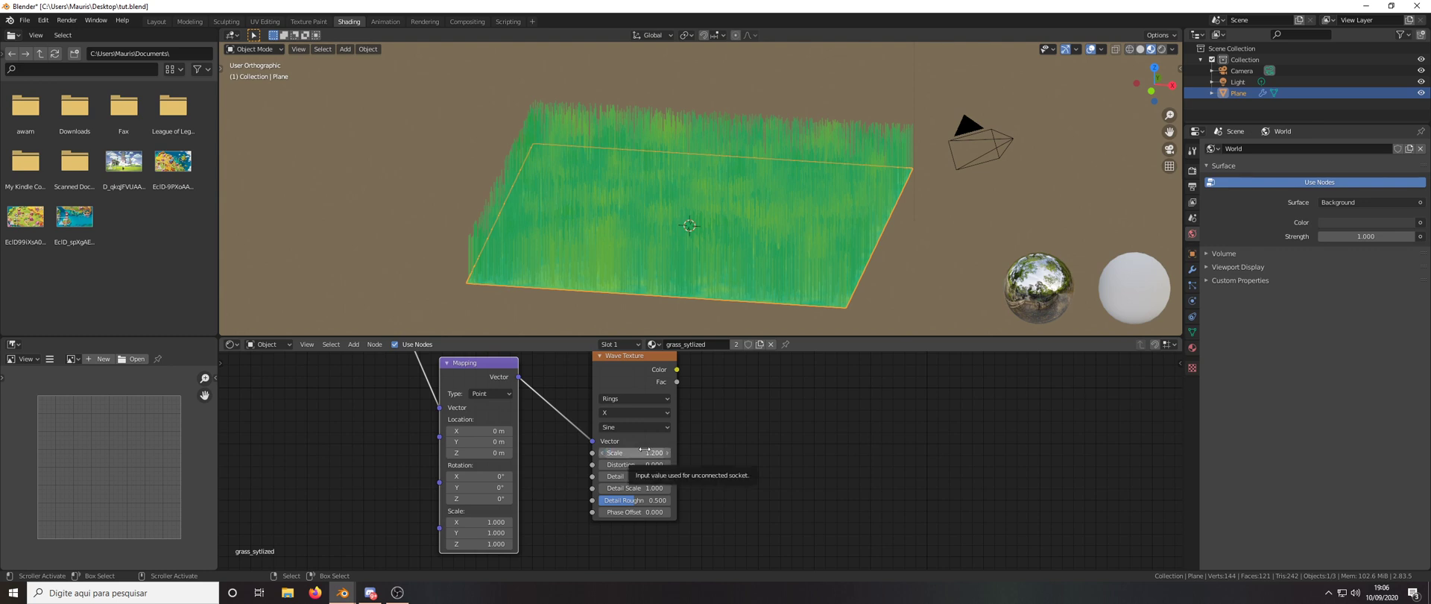
{"action": "scroll", "coordinate": [643, 469], "scroll_direction": "down", "scroll_amount": 2}
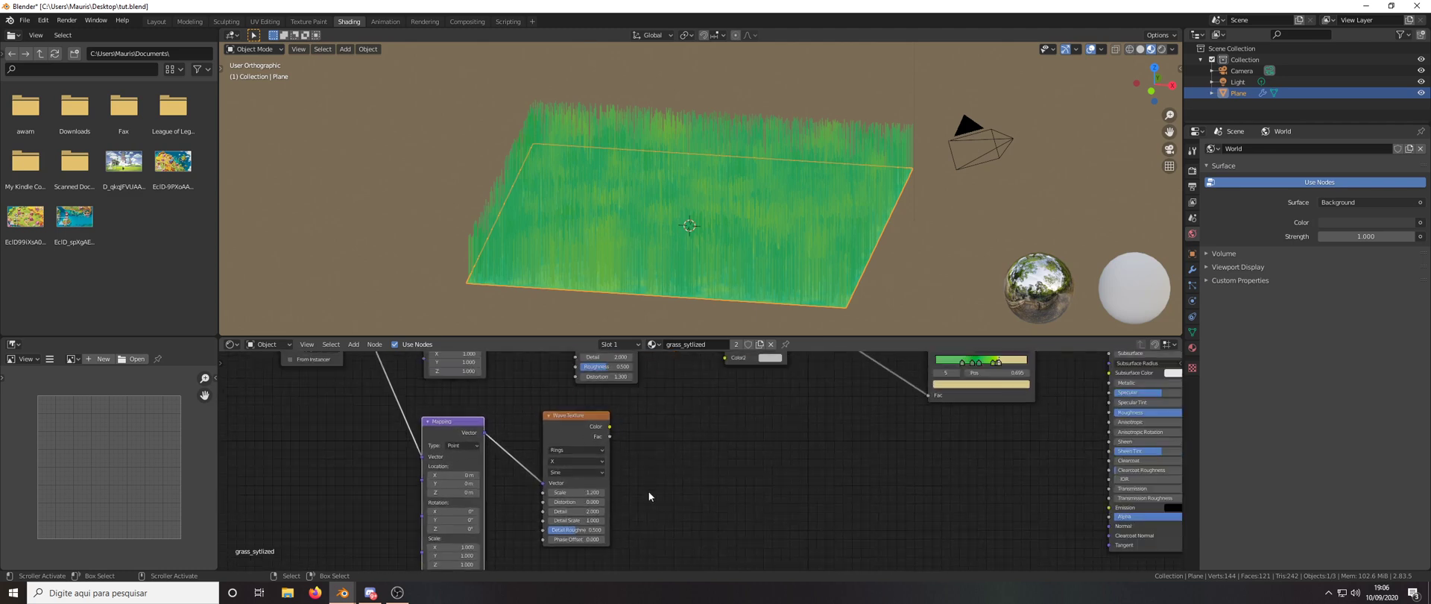
Try to connect the Wave Texture's Color output to the Mix node
{"action": "middle_click_drag", "start_coordinate": [647, 486], "coordinate": [579, 526]}
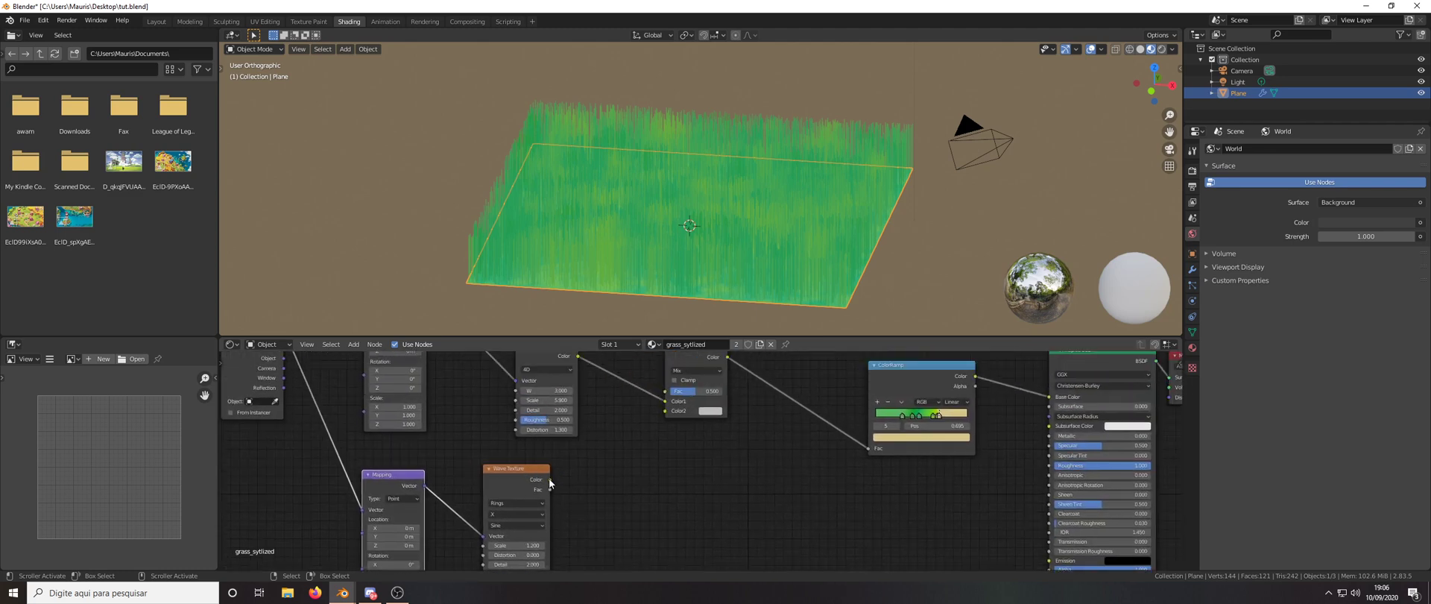
{"action": "left_click_drag", "start_coordinate": [550, 478], "coordinate": [651, 424]}
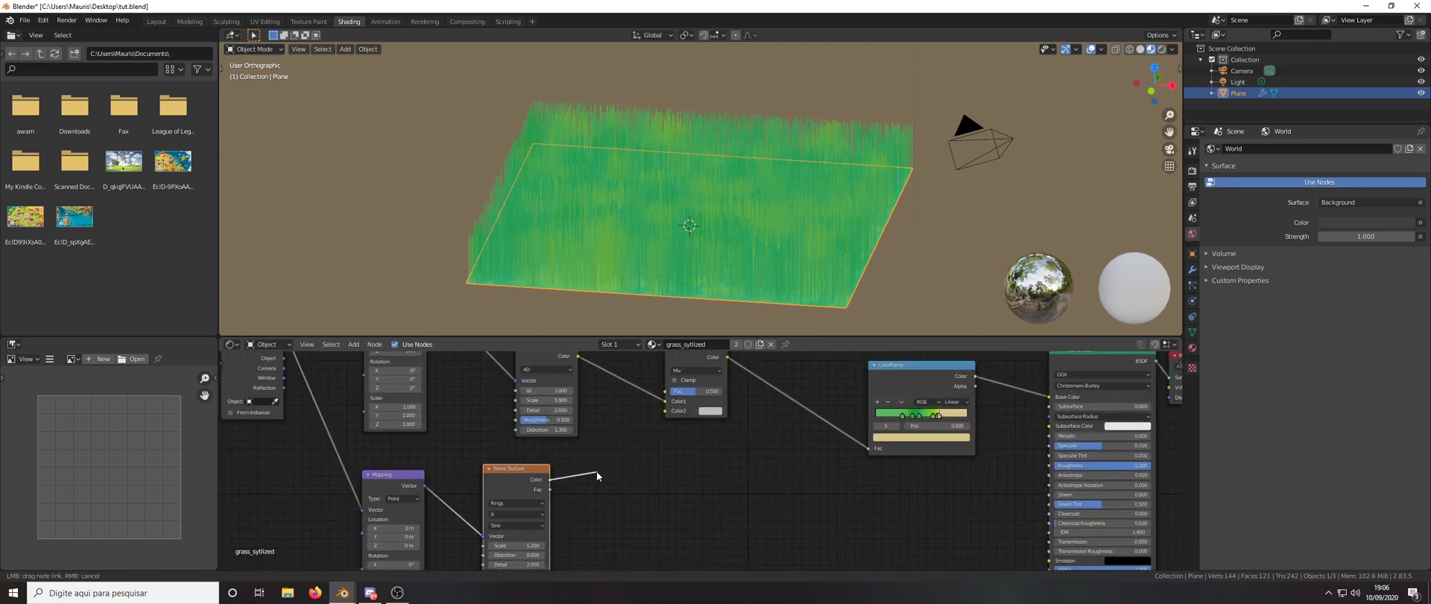
{"action": "left_click_drag", "start_coordinate": [583, 478], "coordinate": [632, 472]}
{"action": "scroll", "coordinate": [632, 473], "scroll_direction": "down", "scroll_amount": 4}
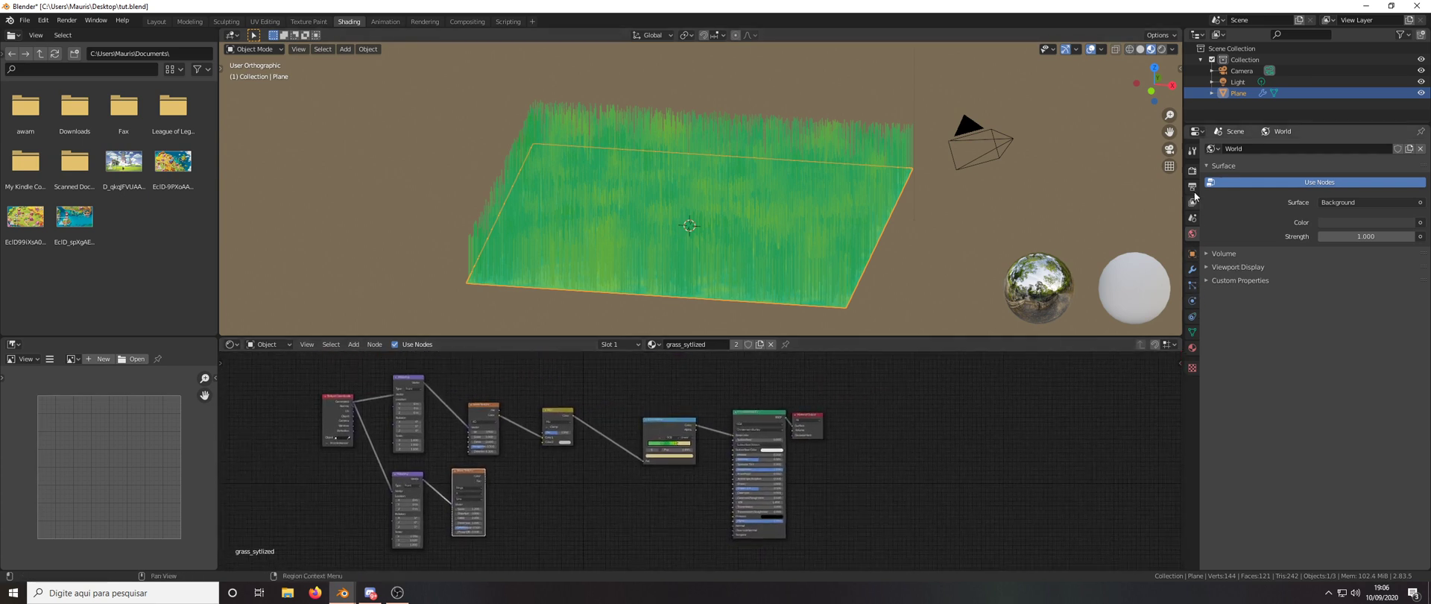
Set the render's hair shape type to Strip and enable the transparent film
{"action": "left_click", "coordinate": [1191, 151]}
{"action": "left_click", "coordinate": [1191, 170]}
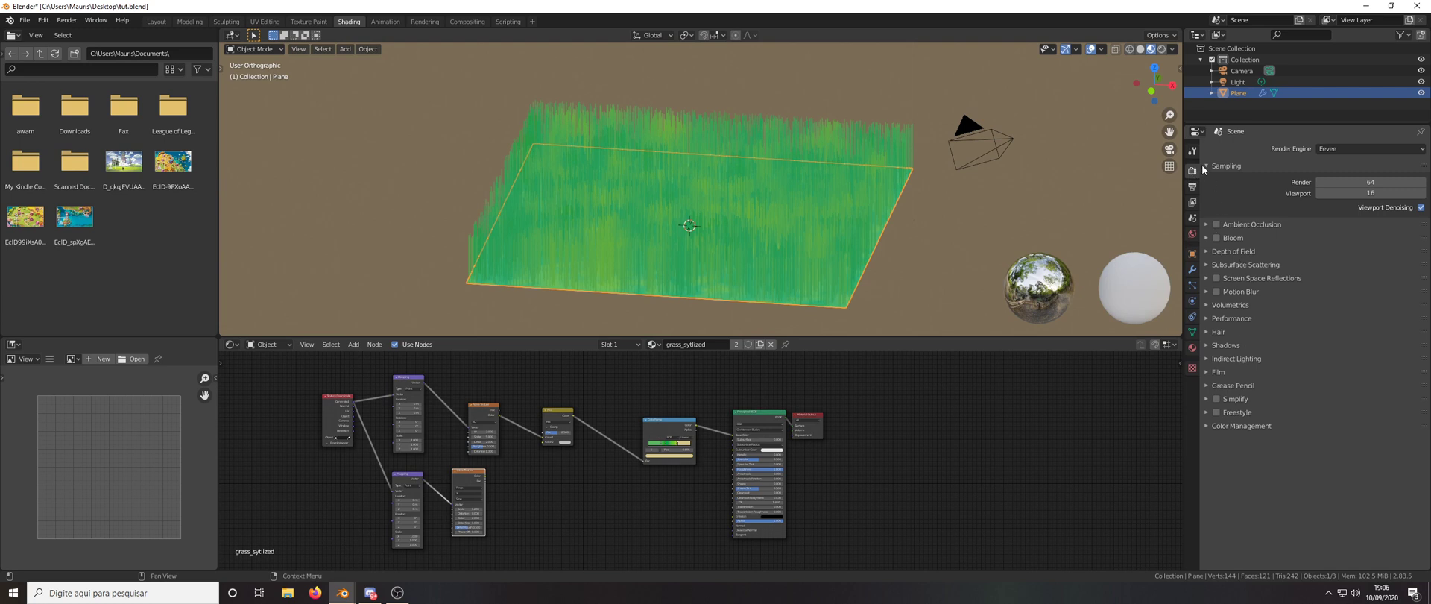
{"action": "left_click", "coordinate": [1215, 332]}
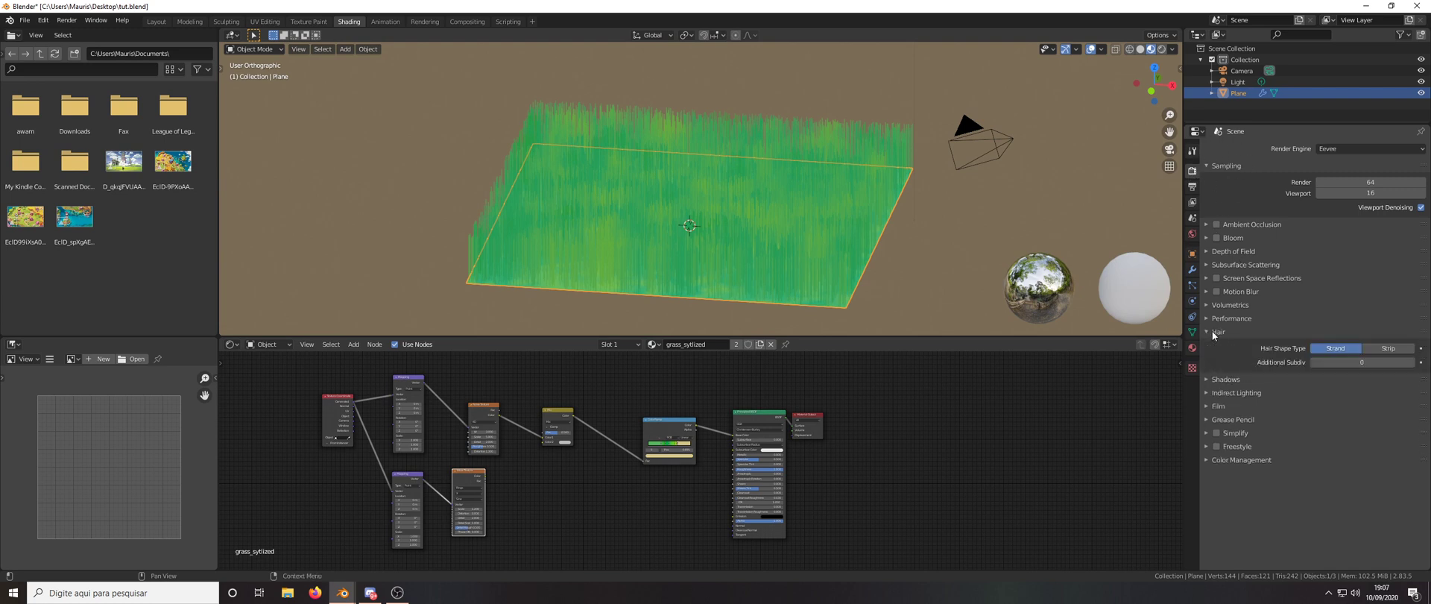
{"action": "left_click", "coordinate": [1373, 347]}
{"action": "middle_click_drag", "start_coordinate": [923, 257], "coordinate": [915, 262]}
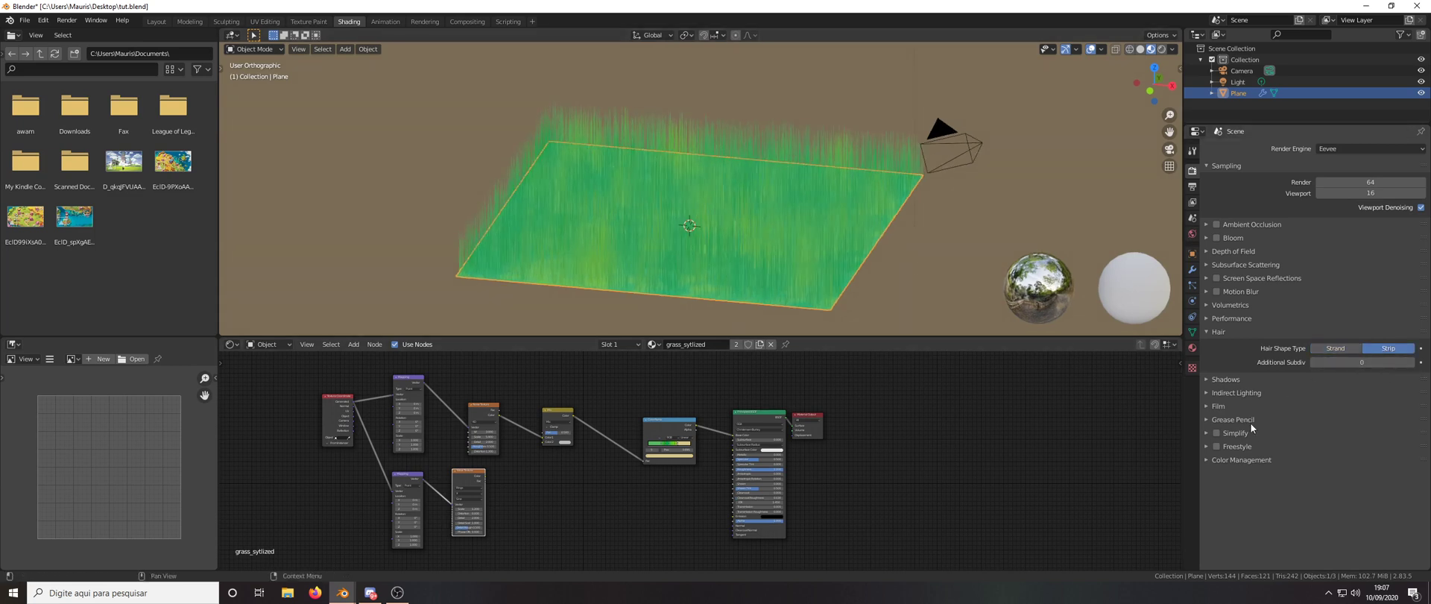
{"action": "left_click", "coordinate": [1222, 406]}
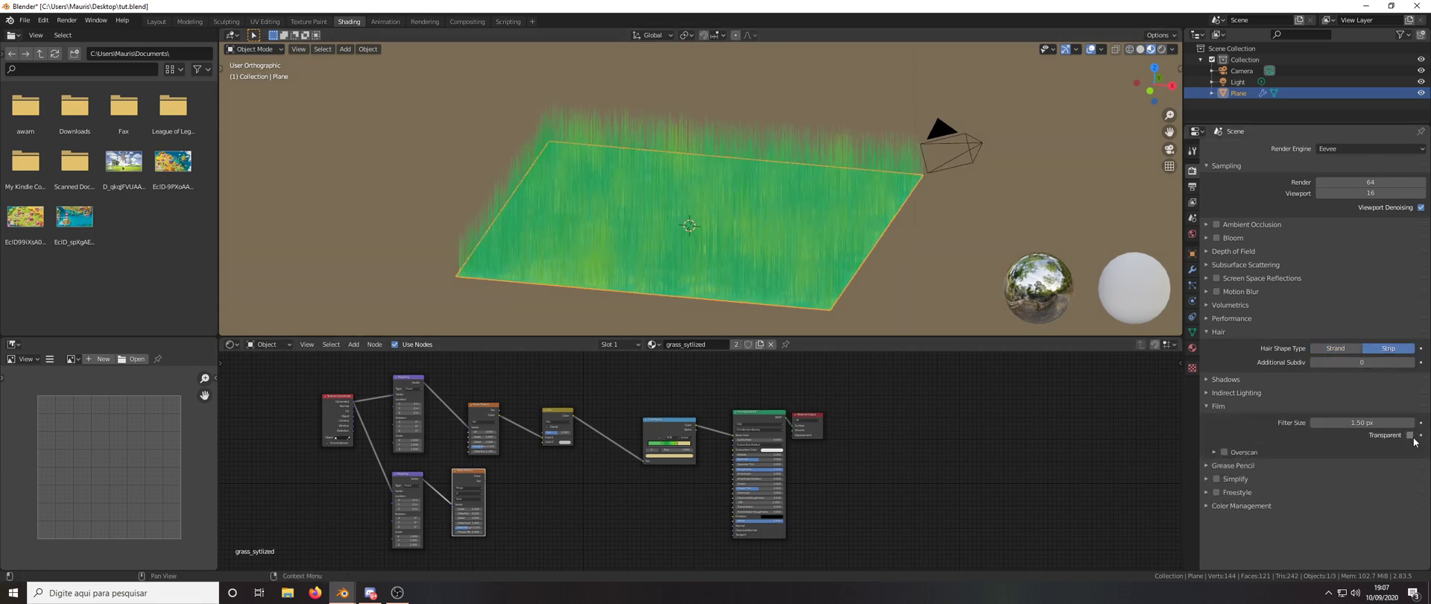
{"action": "middle_click_drag", "start_coordinate": [847, 217], "coordinate": [740, 212]}
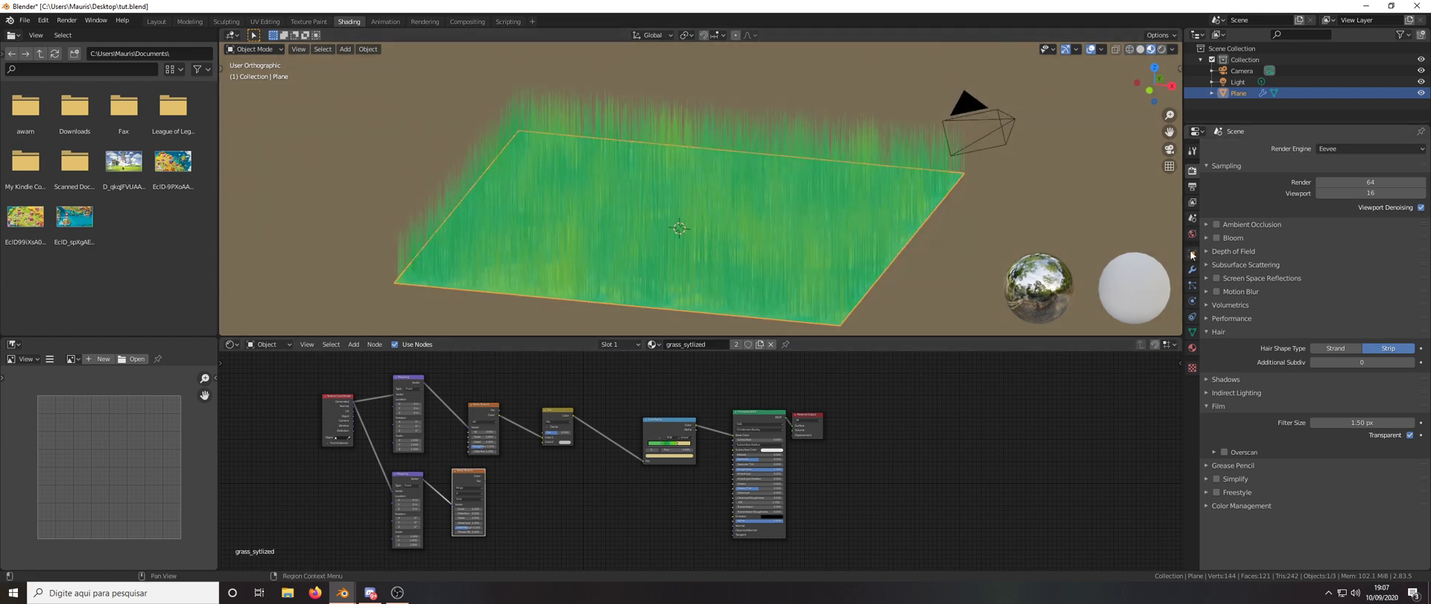
Give the plane's hair particles Interpolated children with a render amount of 10
{"action": "left_click", "coordinate": [1192, 285]}
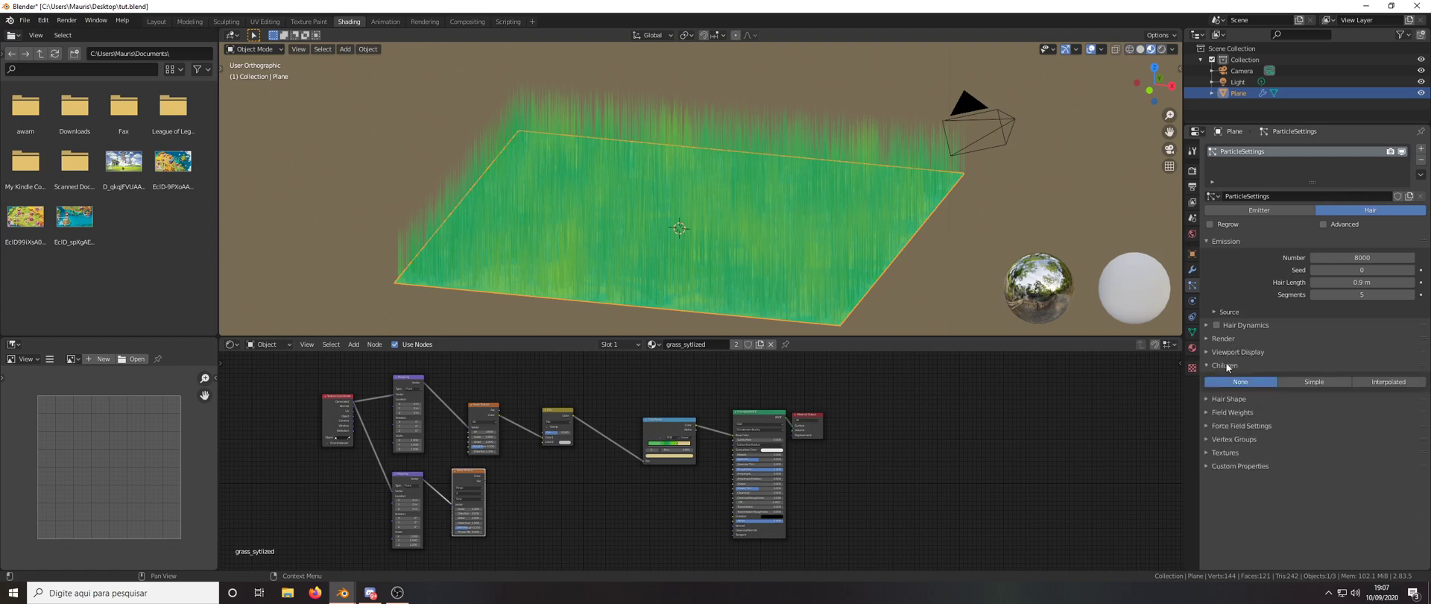
{"action": "left_click", "coordinate": [1377, 382]}
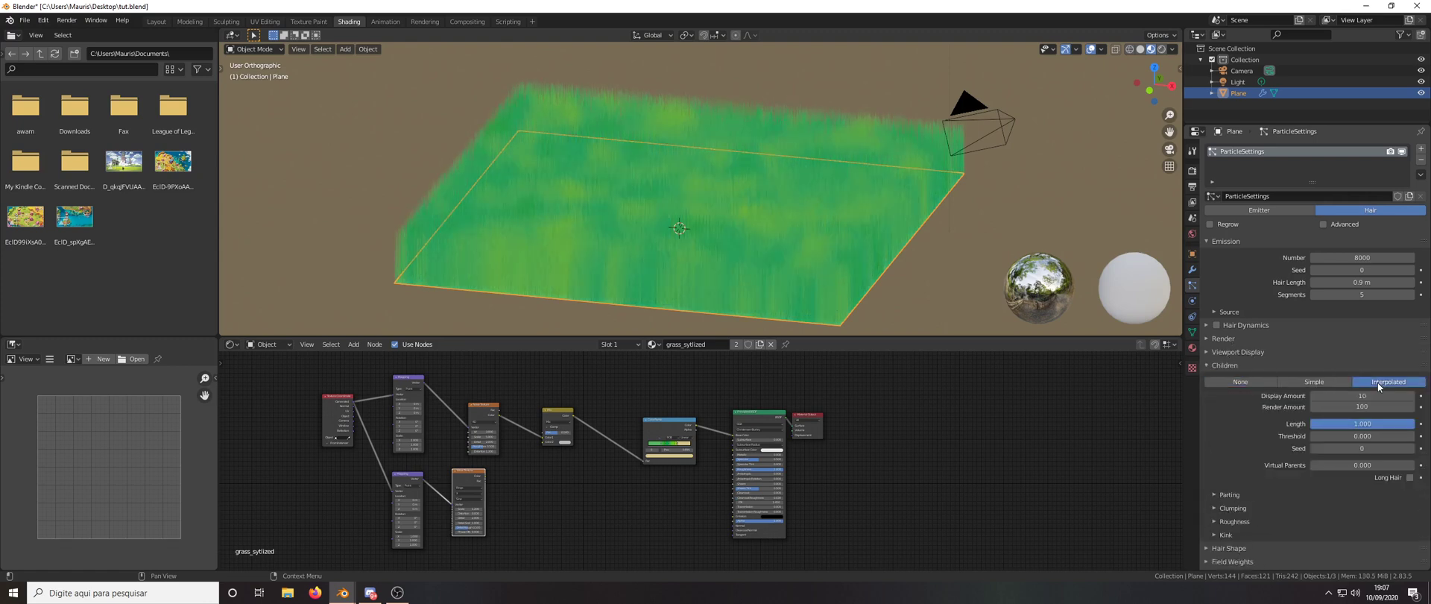
{"action": "mouse_move", "coordinate": [843, 213]}
{"action": "middle_mouse_down"}
{"action": "mouse_move", "coordinate": [836, 229]}
{"action": "mouse_move", "coordinate": [830, 210]}
{"action": "middle_mouse_up"}
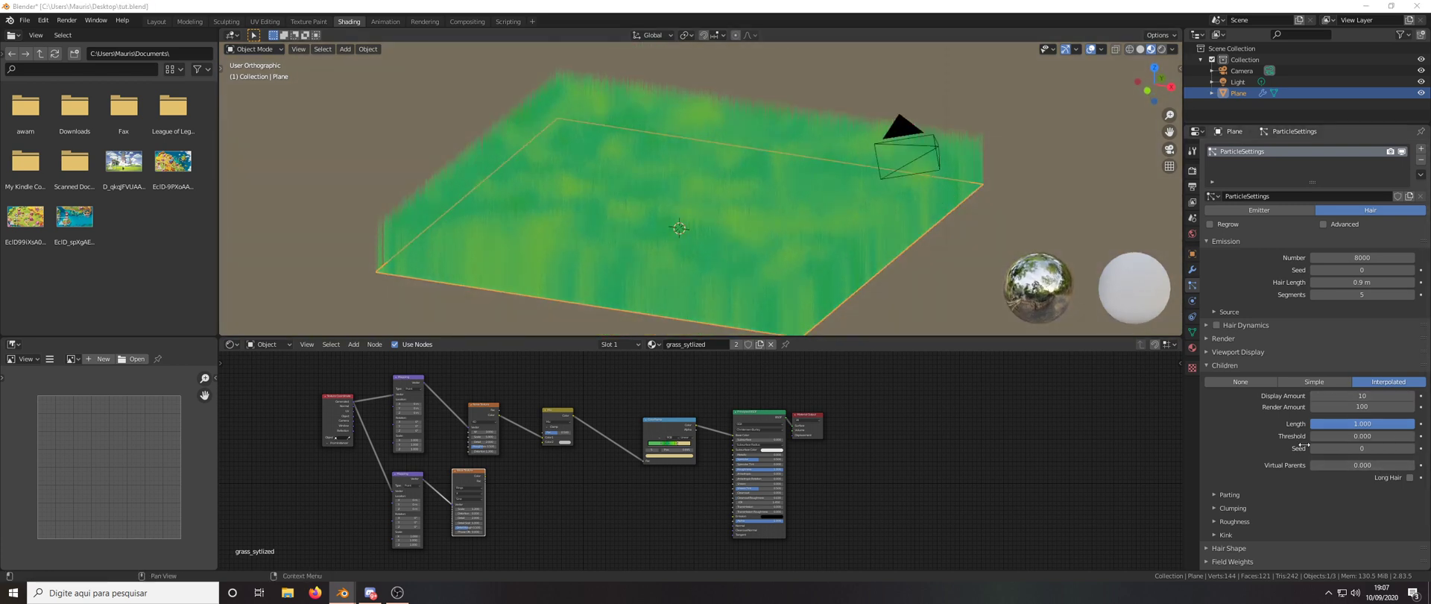
{"action": "scroll", "coordinate": [1259, 425], "scroll_direction": "down", "scroll_amount": 3}
{"action": "left_click", "coordinate": [1344, 354]}
{"action": "type", "text": "10"}
{"action": "key", "text": "Return"}
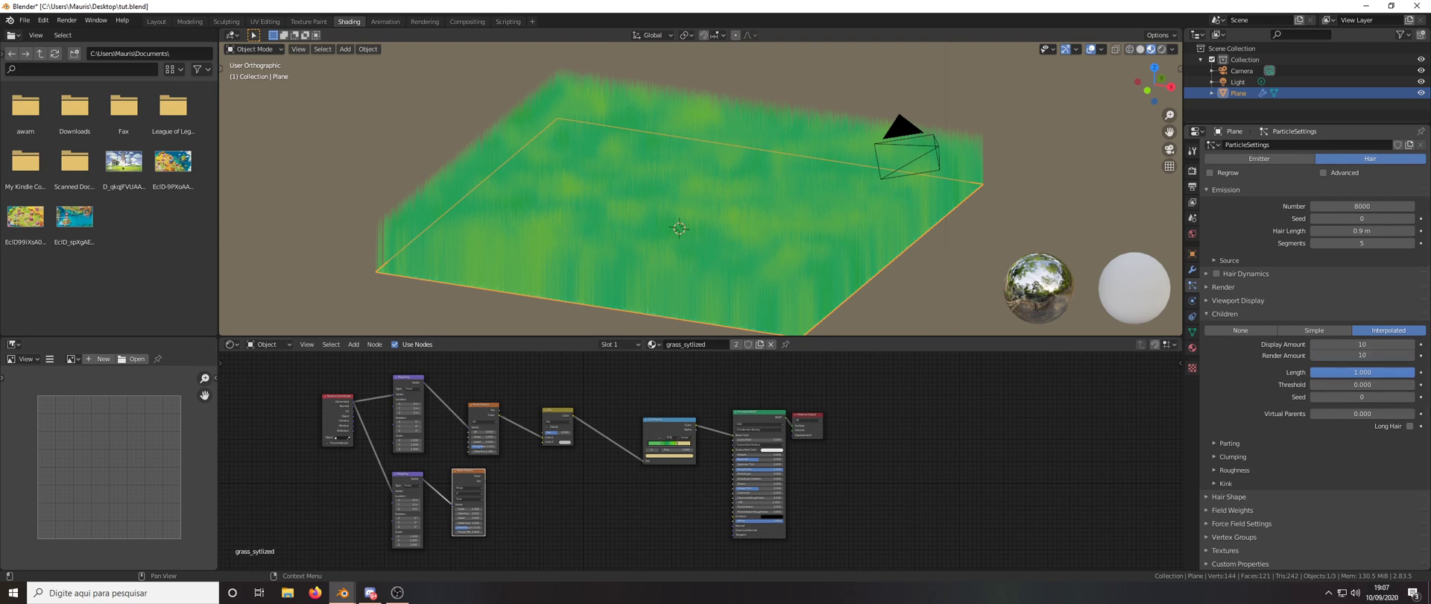
Set the children's Clump to 1.0 and the clump Shape to about -0.148
{"action": "left_click", "coordinate": [1251, 457]}
{"action": "scroll", "coordinate": [1251, 456], "scroll_direction": "down", "scroll_amount": 2}
{"action": "left_click_drag", "start_coordinate": [1335, 423], "coordinate": [1379, 435]}
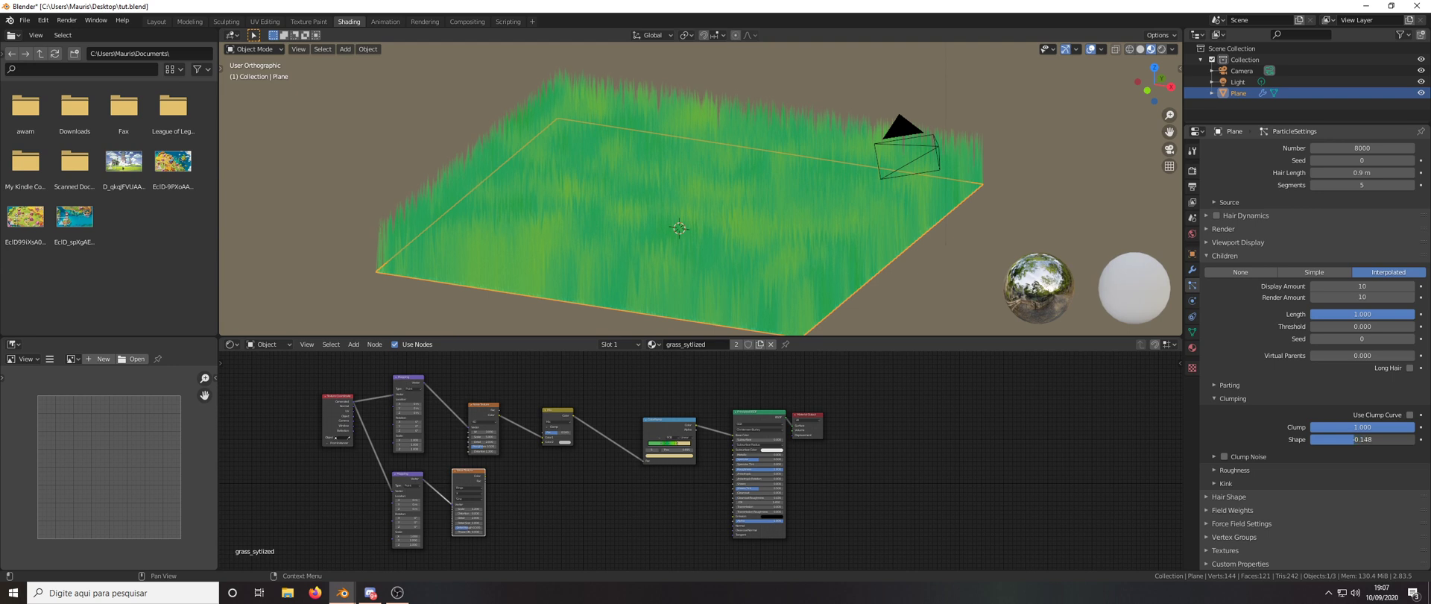
Set the kink type of the hair children to Spiral
{"action": "left_click", "coordinate": [1252, 482]}
{"action": "left_click", "coordinate": [1326, 477]}
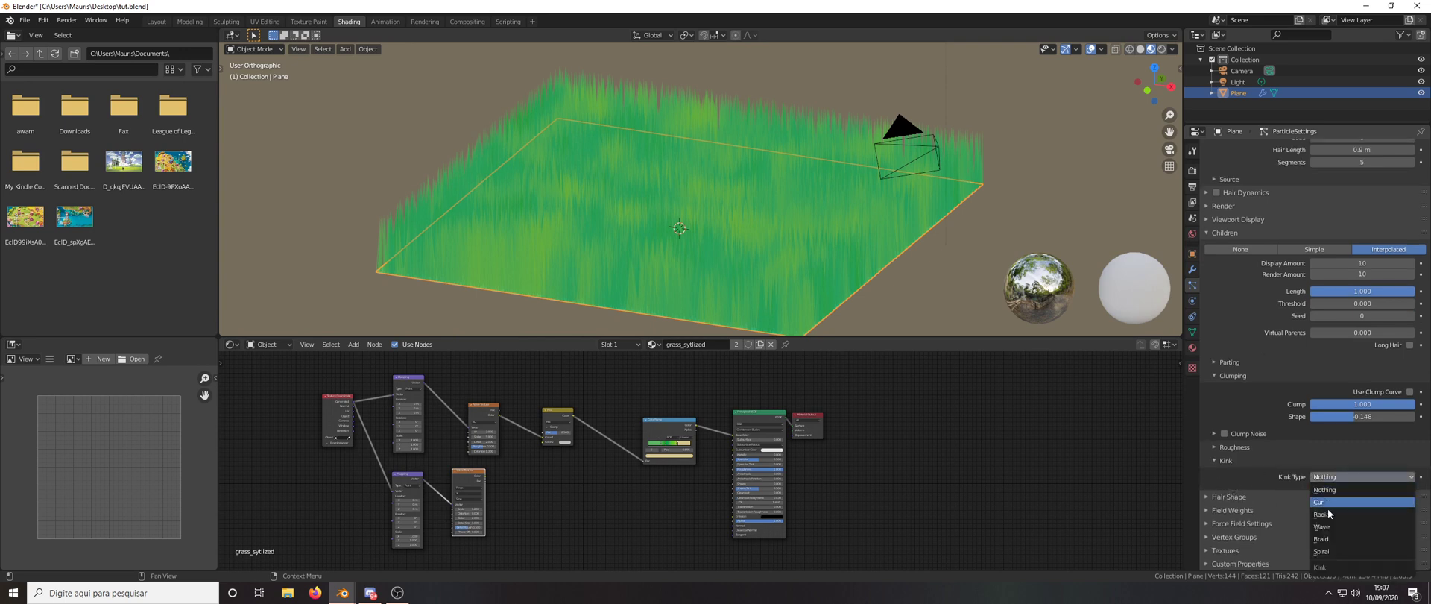
{"action": "left_click", "coordinate": [1322, 551]}
{"action": "scroll", "coordinate": [1341, 476], "scroll_direction": "down", "scroll_amount": 3}
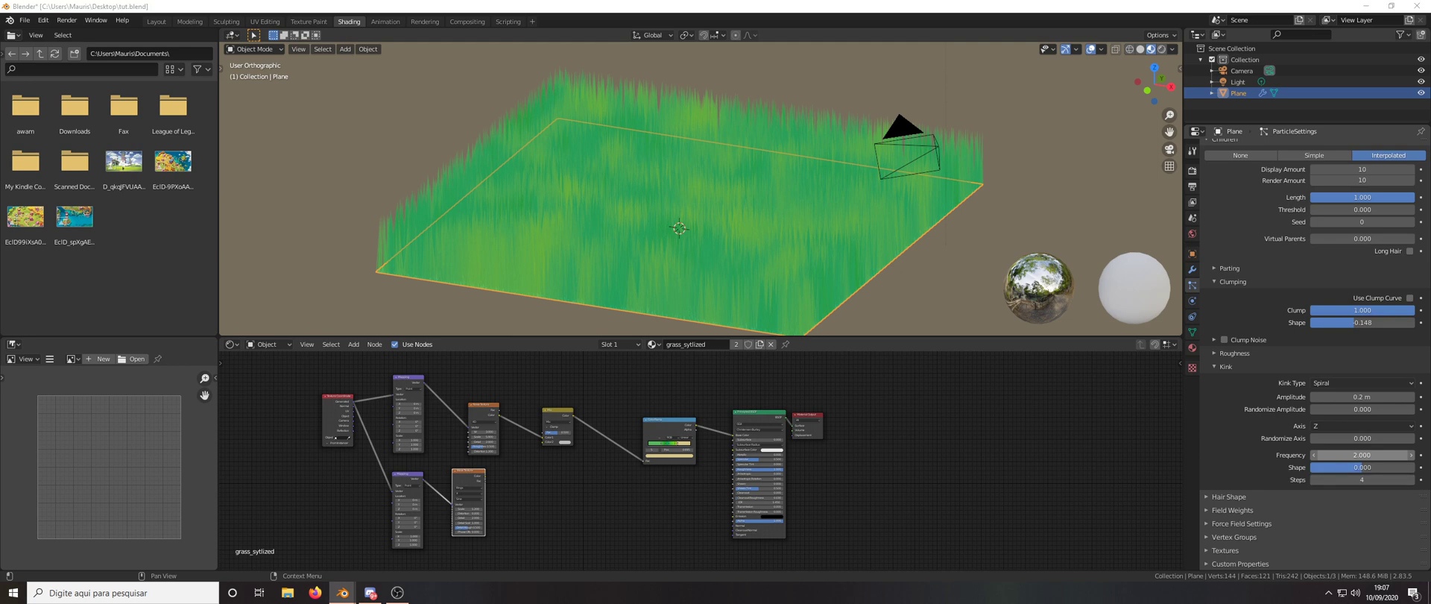
Set the root diameter in the hair shape settings to 4 m
{"action": "left_click", "coordinate": [1235, 494]}
{"action": "scroll", "coordinate": [1236, 493], "scroll_direction": "down", "scroll_amount": 2}
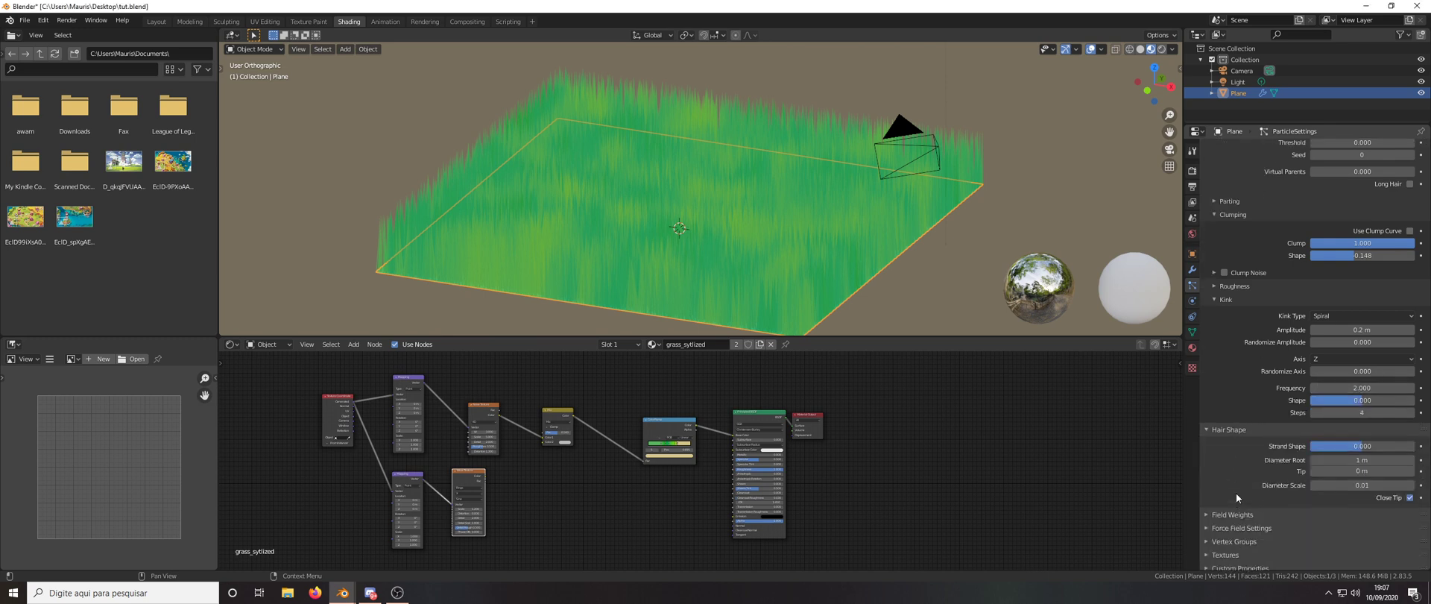
{"action": "left_click", "coordinate": [1346, 458]}
{"action": "type", "text": "4"}
{"action": "key", "text": "Return"}
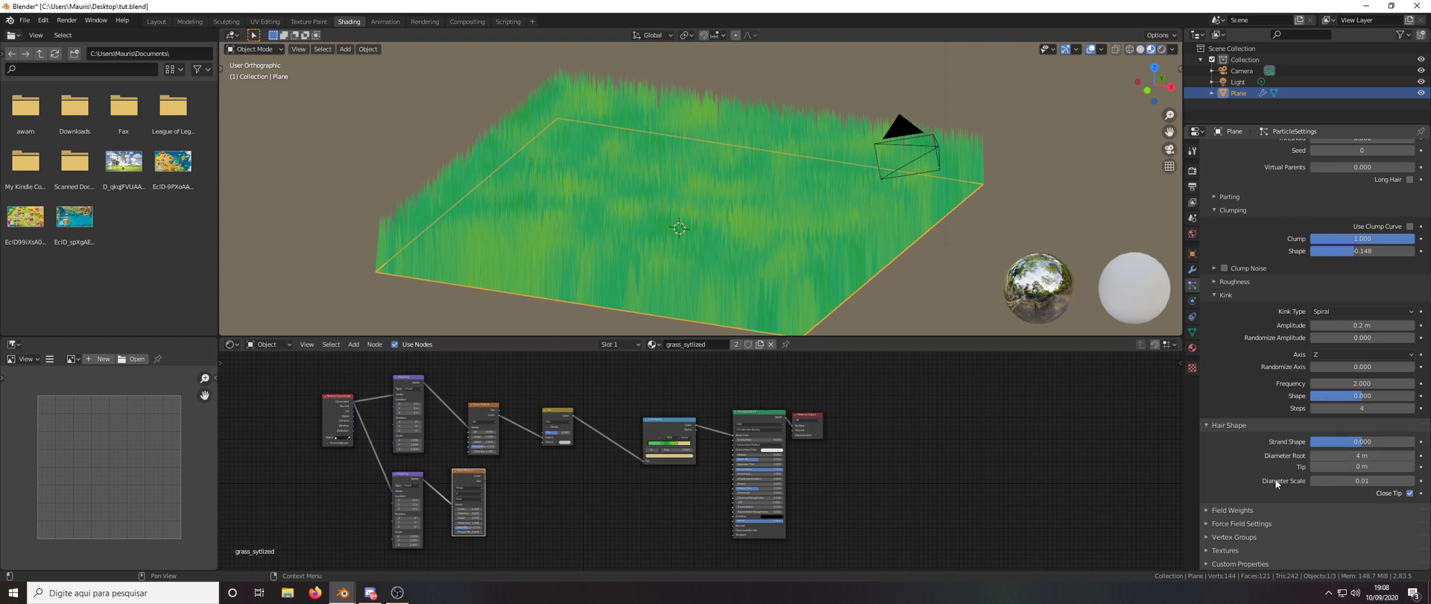
Enable Self Effect in the force field settings of the hair particle system
{"action": "left_click", "coordinate": [1242, 509]}
{"action": "scroll", "coordinate": [1244, 504], "scroll_direction": "down", "scroll_amount": 4}
{"action": "left_click", "coordinate": [1244, 395]}
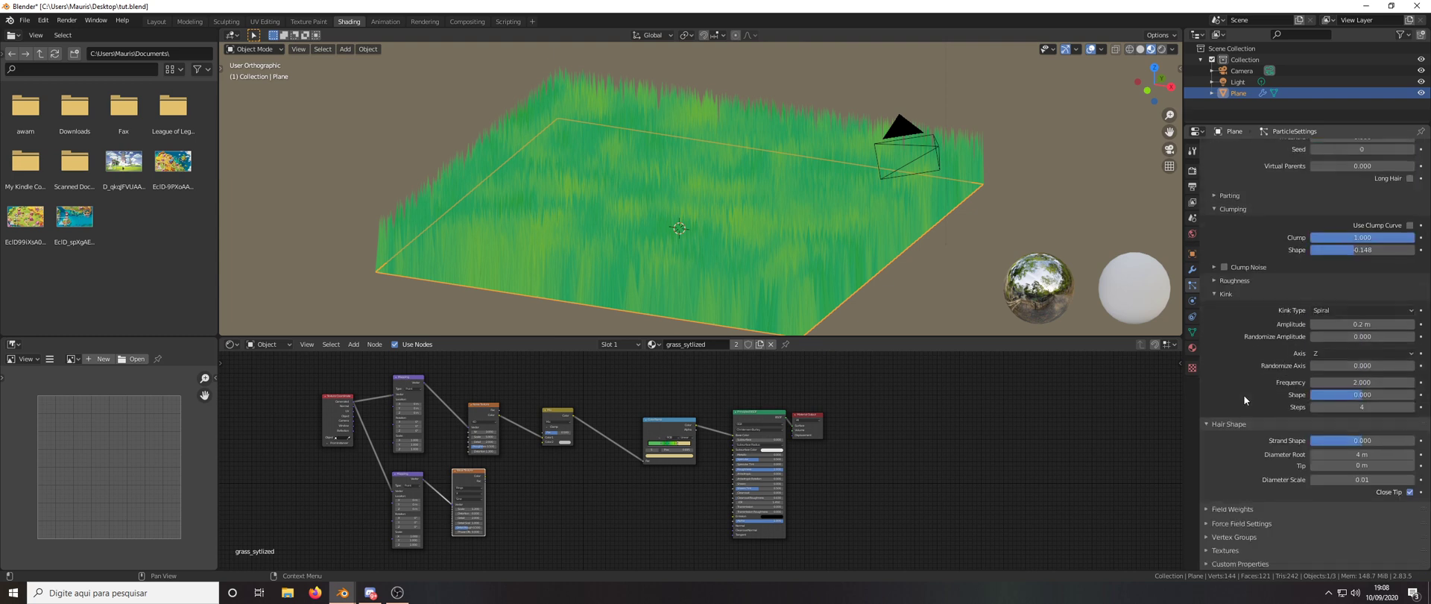
{"action": "left_click", "coordinate": [1243, 523]}
{"action": "scroll", "coordinate": [1250, 522], "scroll_direction": "down", "scroll_amount": 4}
{"action": "left_click", "coordinate": [1409, 414]}
Examine the grass from several angles and distances, along with its material node layout
{"action": "middle_click_drag", "start_coordinate": [608, 224], "coordinate": [614, 222]}
{"action": "middle_click_drag", "start_coordinate": [563, 461], "coordinate": [552, 483]}
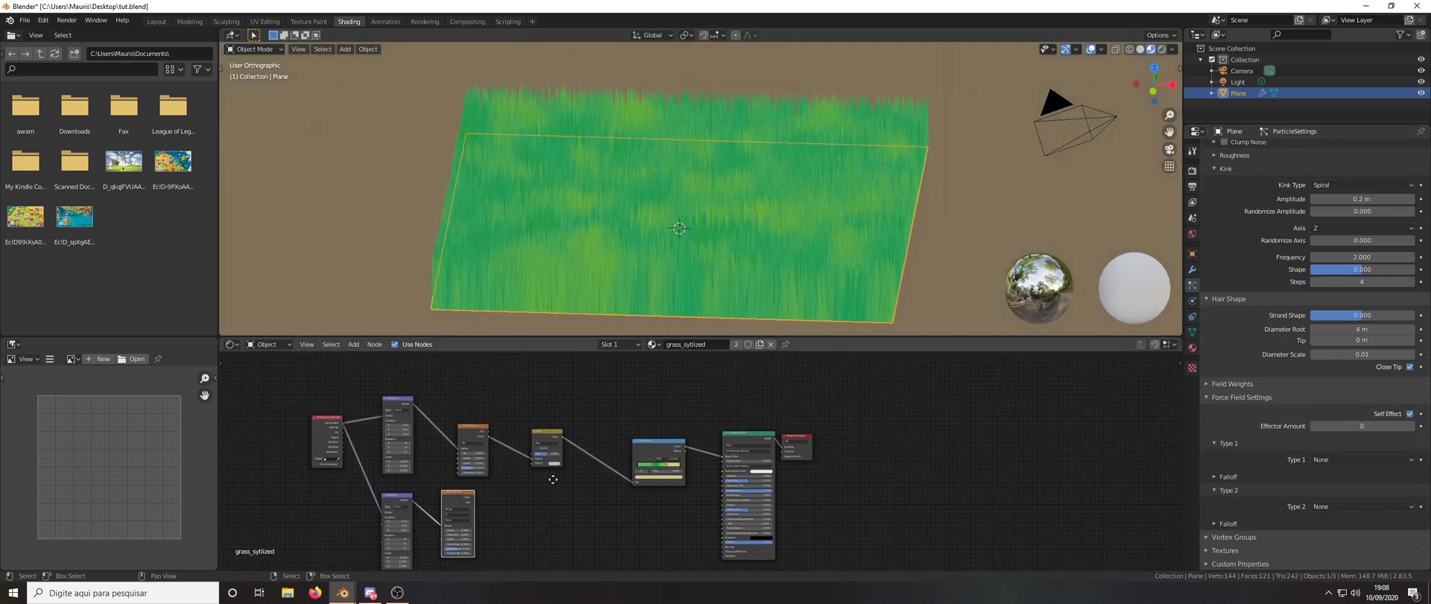
{"action": "middle_click_drag", "start_coordinate": [634, 242], "coordinate": [634, 269]}
{"action": "middle_click_drag", "start_coordinate": [544, 431], "coordinate": [556, 409]}
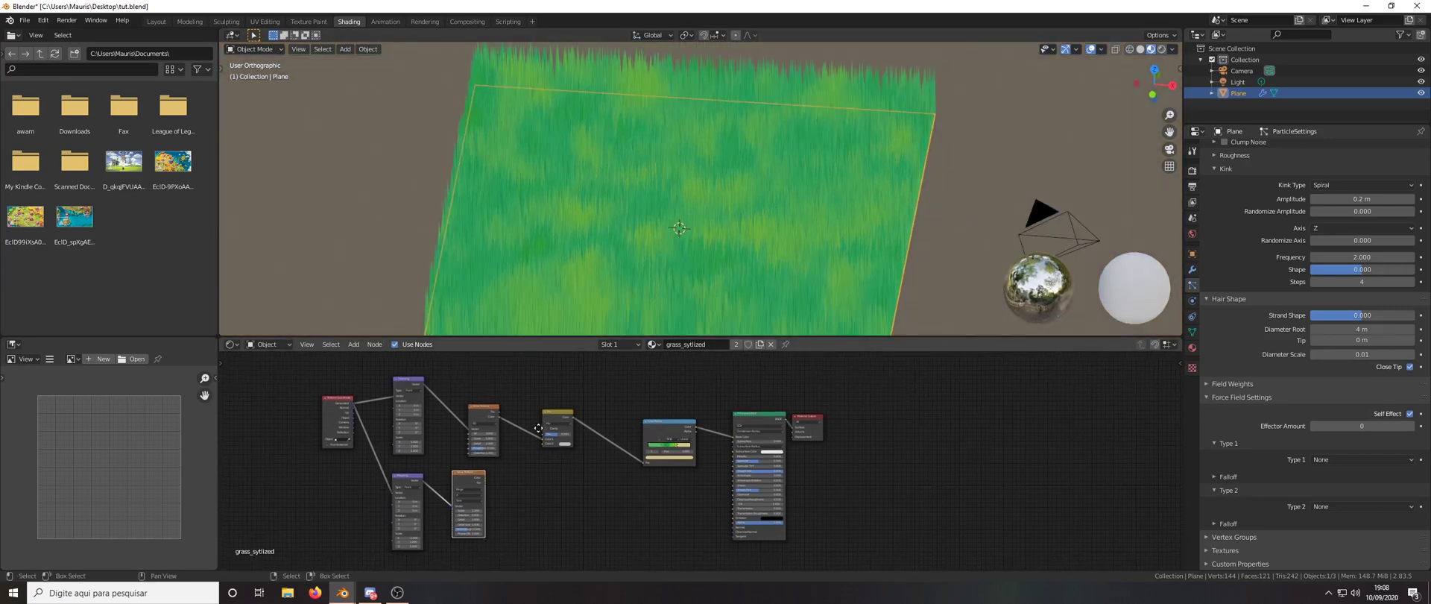
{"action": "scroll", "coordinate": [638, 211], "scroll_direction": "down", "scroll_amount": 5}
{"action": "scroll", "coordinate": [610, 196], "scroll_direction": "up", "scroll_amount": 3}
{"action": "mouse_move", "coordinate": [610, 196]}
{"action": "middle_mouse_down"}
{"action": "mouse_move", "coordinate": [585, 199]}
{"action": "mouse_move", "coordinate": [615, 204]}
{"action": "middle_mouse_up"}
{"action": "scroll", "coordinate": [620, 204], "scroll_direction": "down", "scroll_amount": 2}
{"action": "scroll", "coordinate": [566, 216], "scroll_direction": "up", "scroll_amount": 3}
{"action": "scroll", "coordinate": [416, 212], "scroll_direction": "down", "scroll_amount": 2}
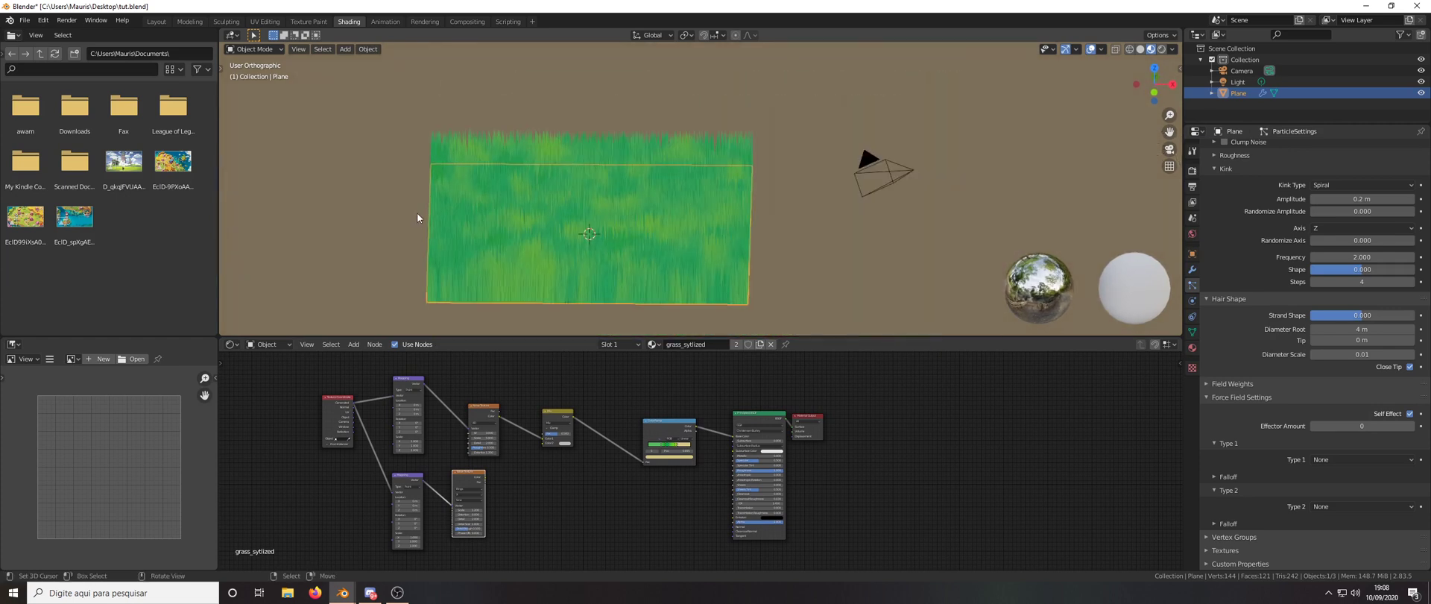
{"action": "middle_click_drag", "start_coordinate": [416, 211], "coordinate": [414, 214]}
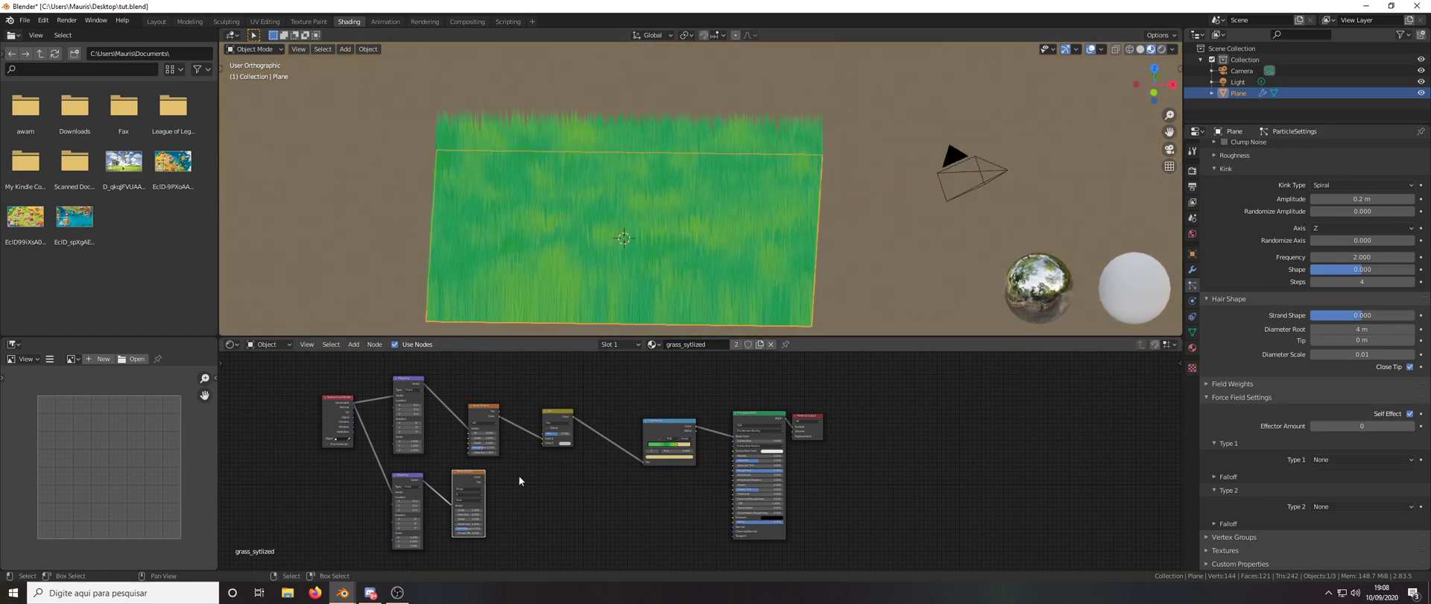
{"action": "scroll", "coordinate": [518, 476], "scroll_direction": "up", "scroll_amount": 2}
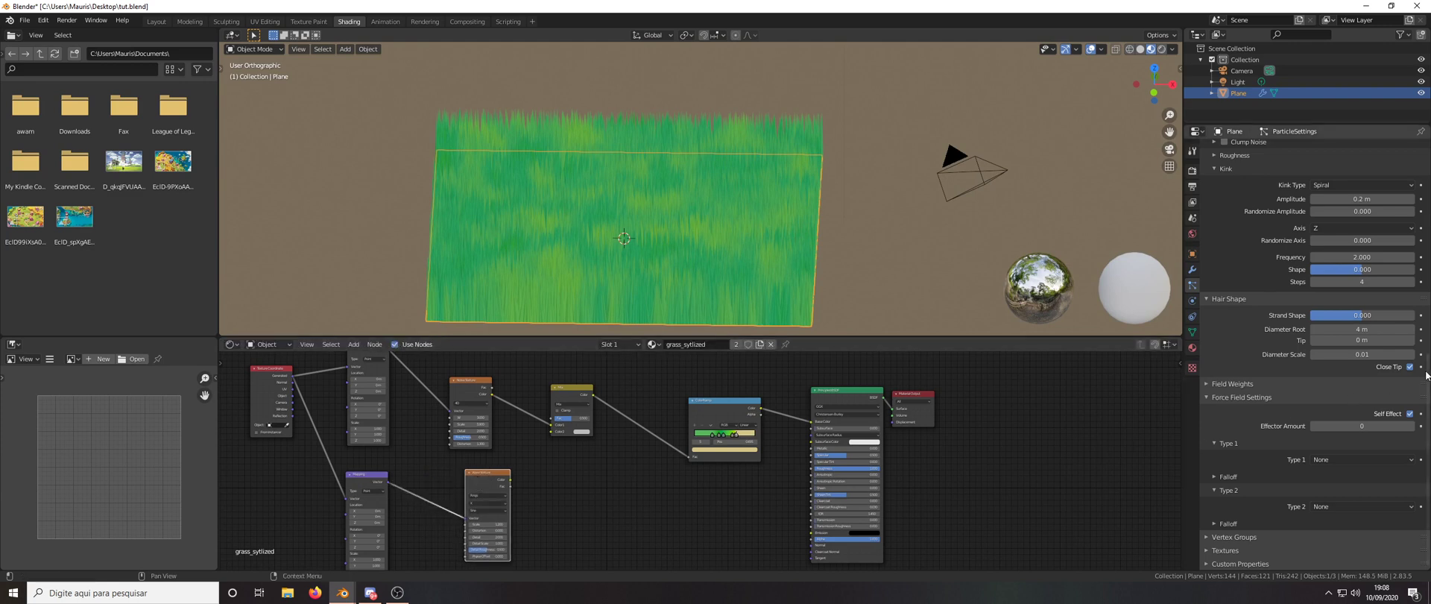
{"action": "scroll", "coordinate": [536, 465], "scroll_direction": "up", "scroll_amount": 3}
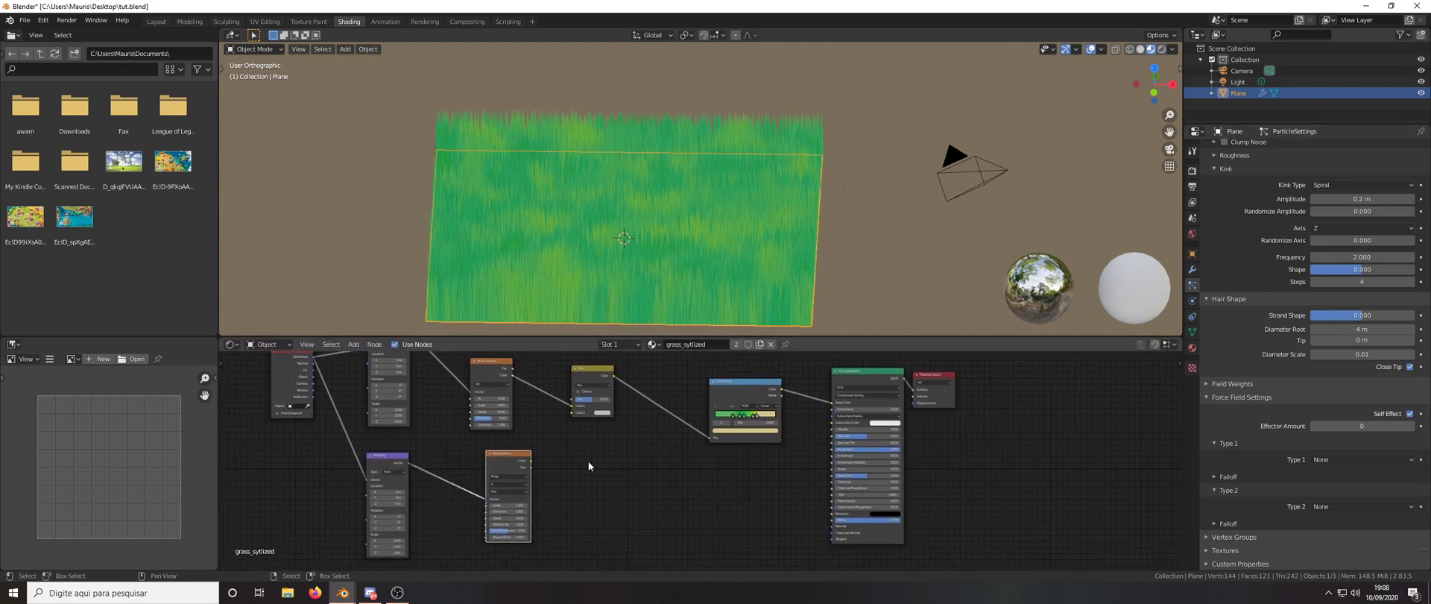
Connect the Wave Texture's color output to the Mix node's second color and set the mix factor to 0.100
{"action": "scroll", "coordinate": [536, 465], "scroll_direction": "up", "scroll_amount": 1}
{"action": "left_click_drag", "start_coordinate": [538, 465], "coordinate": [601, 394]}
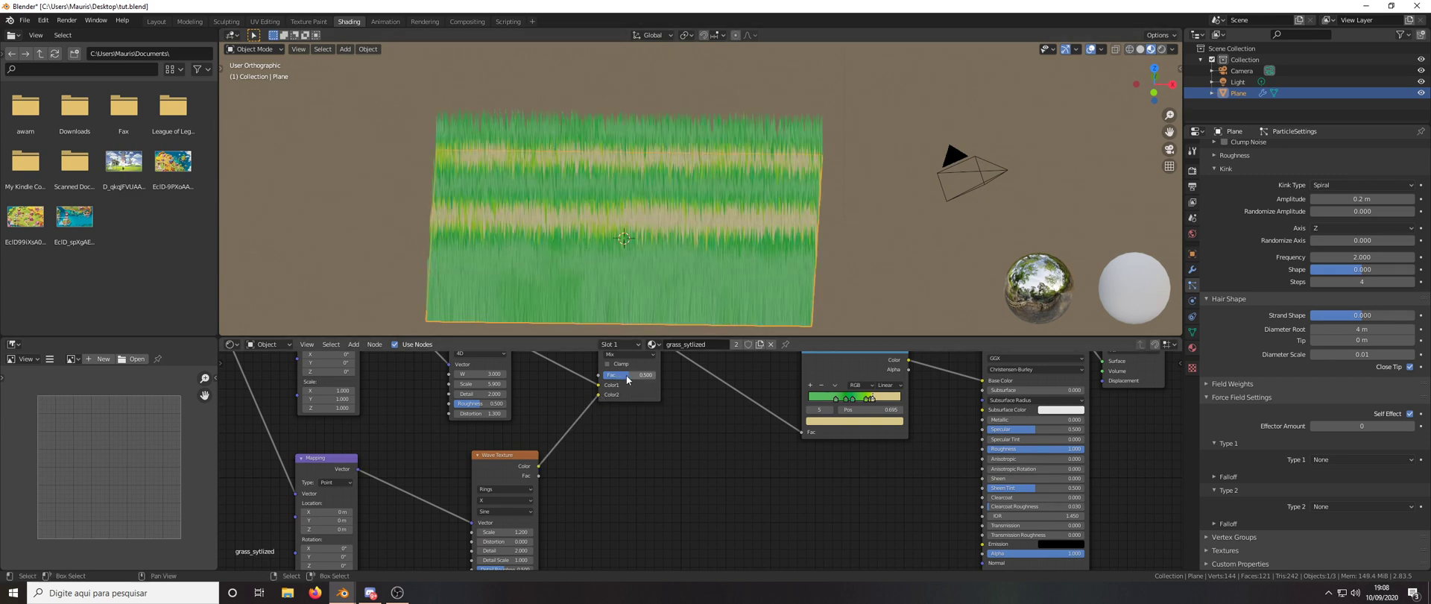
{"action": "left_click_drag", "start_coordinate": [624, 374], "coordinate": [607, 374]}
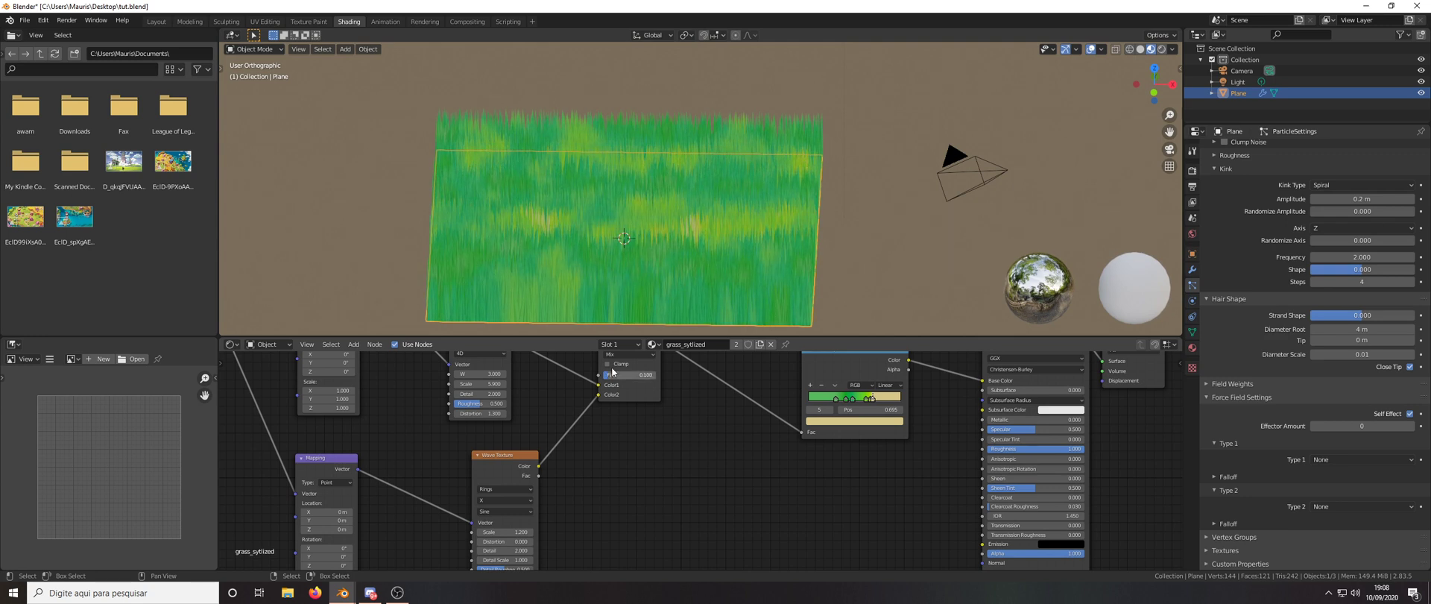
{"action": "mouse_move", "coordinate": [623, 216]}
{"action": "middle_mouse_down"}
{"action": "mouse_move", "coordinate": [605, 234]}
{"action": "mouse_move", "coordinate": [623, 208]}
{"action": "middle_mouse_up"}
{"action": "scroll", "coordinate": [624, 208], "scroll_direction": "down", "scroll_amount": 5}
{"action": "middle_click_drag", "start_coordinate": [525, 462], "coordinate": [550, 422]}
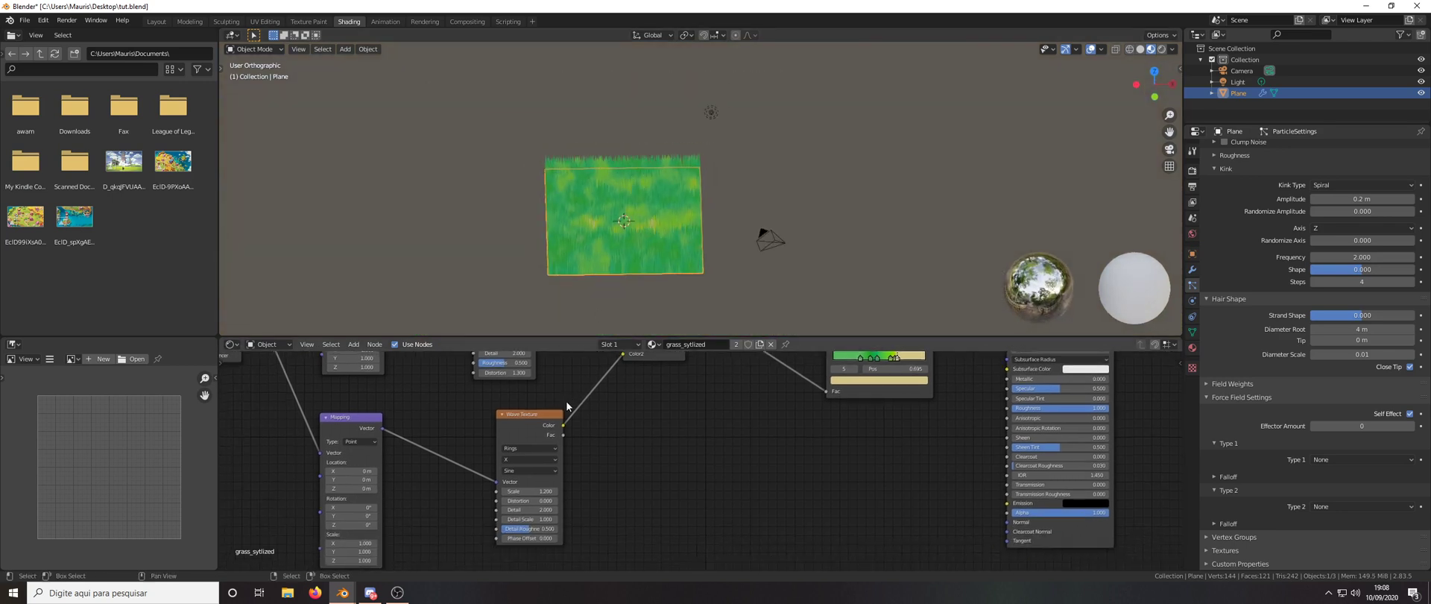
Preview the Wave Texture's output directly on the grass
{"action": "scroll", "coordinate": [485, 441], "scroll_direction": "up", "scroll_amount": 1}
{"action": "mouse_move", "coordinate": [597, 244]}
{"action": "middle_mouse_down"}
{"action": "mouse_move", "coordinate": [556, 223]}
{"action": "mouse_move", "coordinate": [597, 218]}
{"action": "mouse_move", "coordinate": [592, 253]}
{"action": "middle_mouse_up"}
{"action": "left_click", "coordinate": [535, 424], "text": "ctrl+shift"}
{"action": "middle_click_drag", "start_coordinate": [410, 483], "coordinate": [472, 449]}
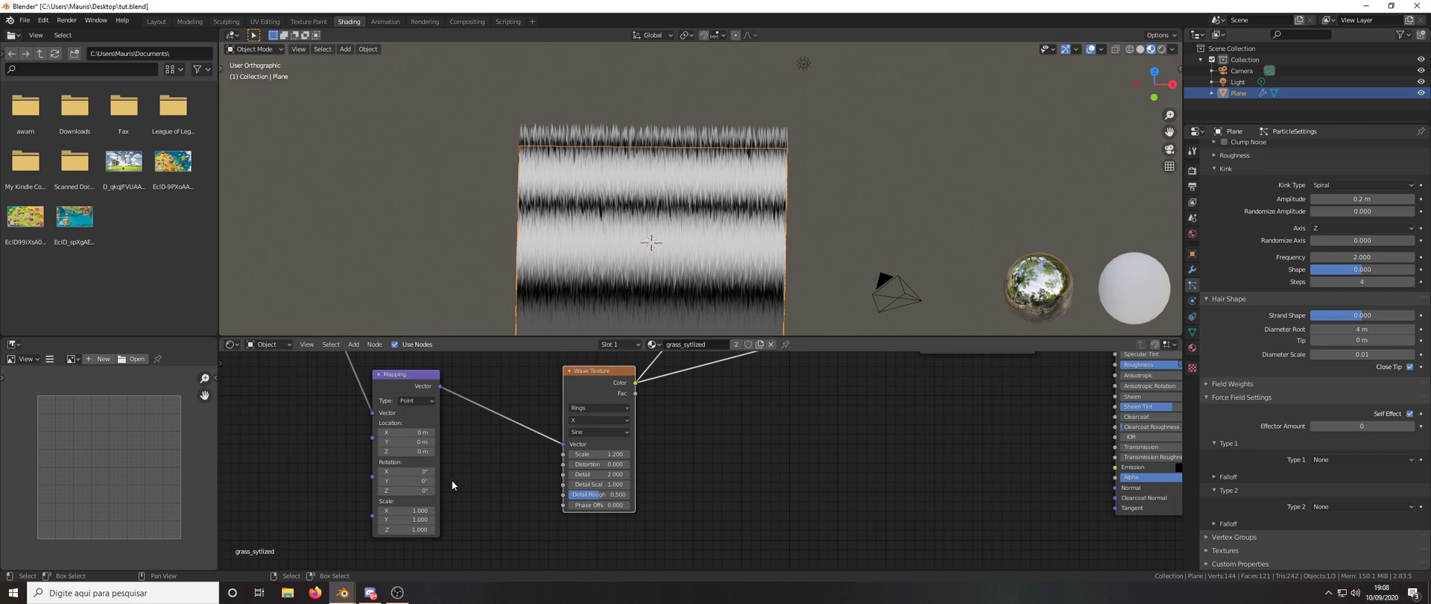
{"action": "left_click", "coordinate": [414, 481]}
{"action": "key", "text": "Escape"}
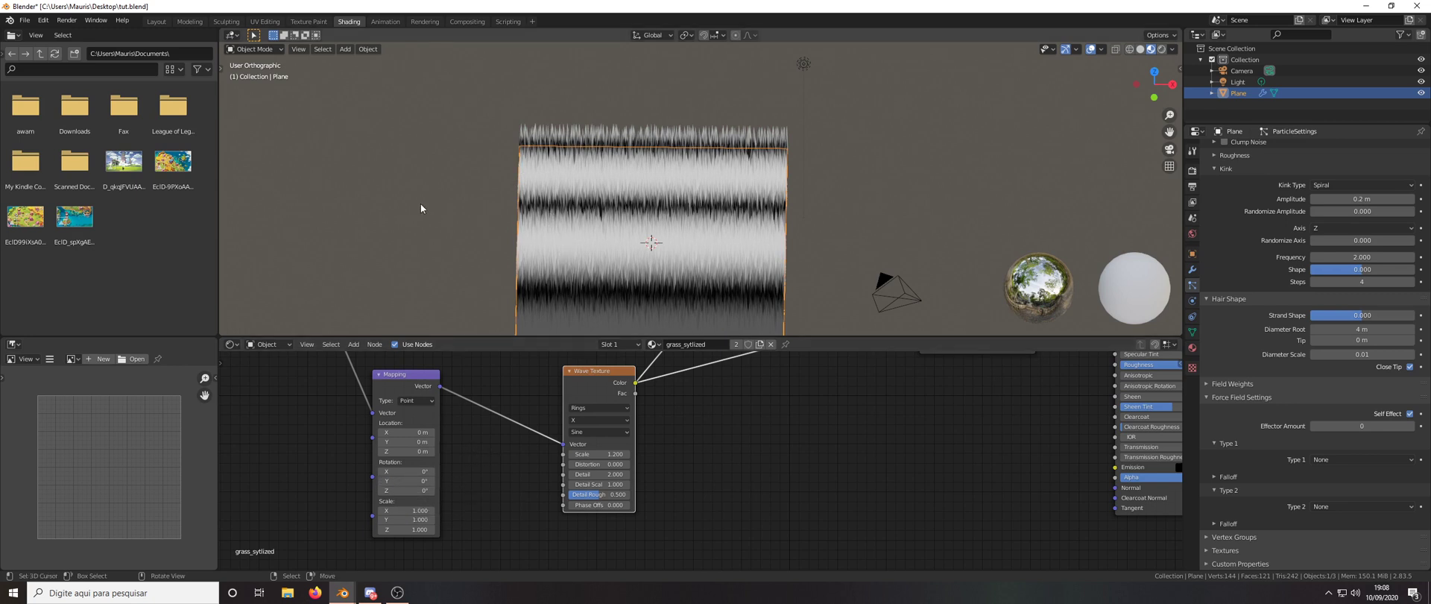
{"action": "left_click_drag", "start_coordinate": [413, 451], "coordinate": [447, 450]}
{"action": "key", "text": "ctrl+z"}
On the Mapping node feeding the Wave Texture, set the Y rotation to -45° and the Z location to about 10.3 m
{"action": "left_click", "coordinate": [401, 482]}
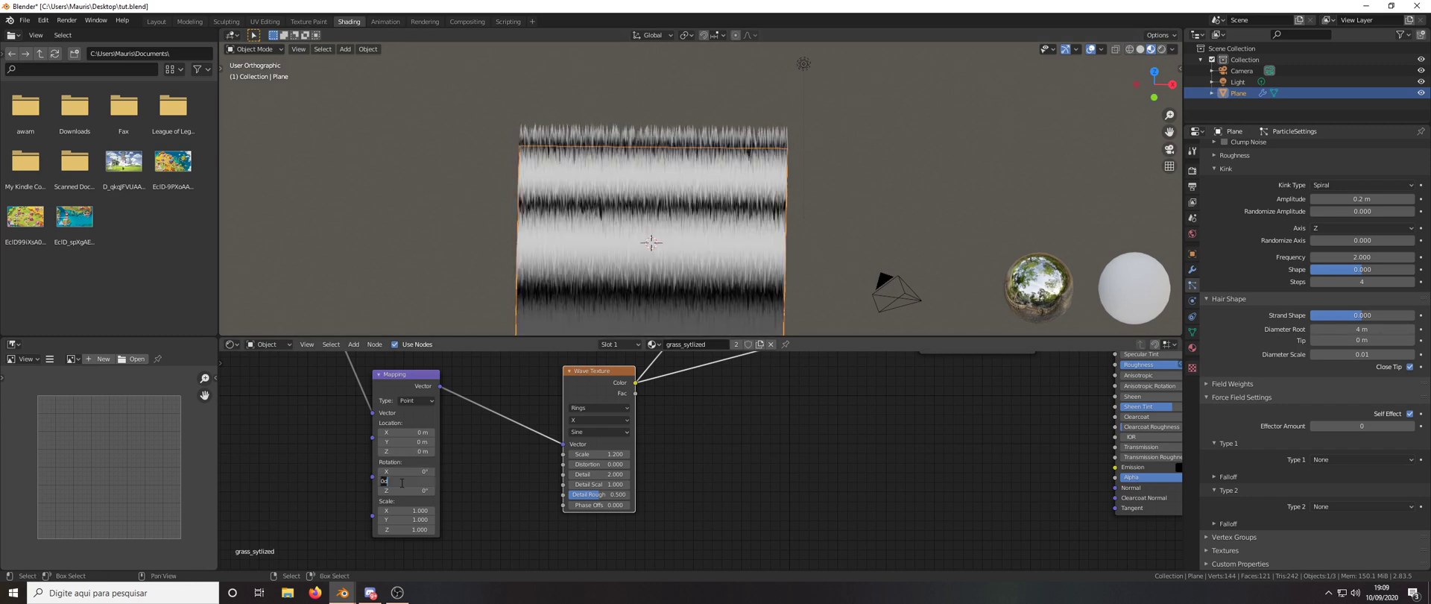
{"action": "type", "text": "-45"}
{"action": "key", "text": "Return"}
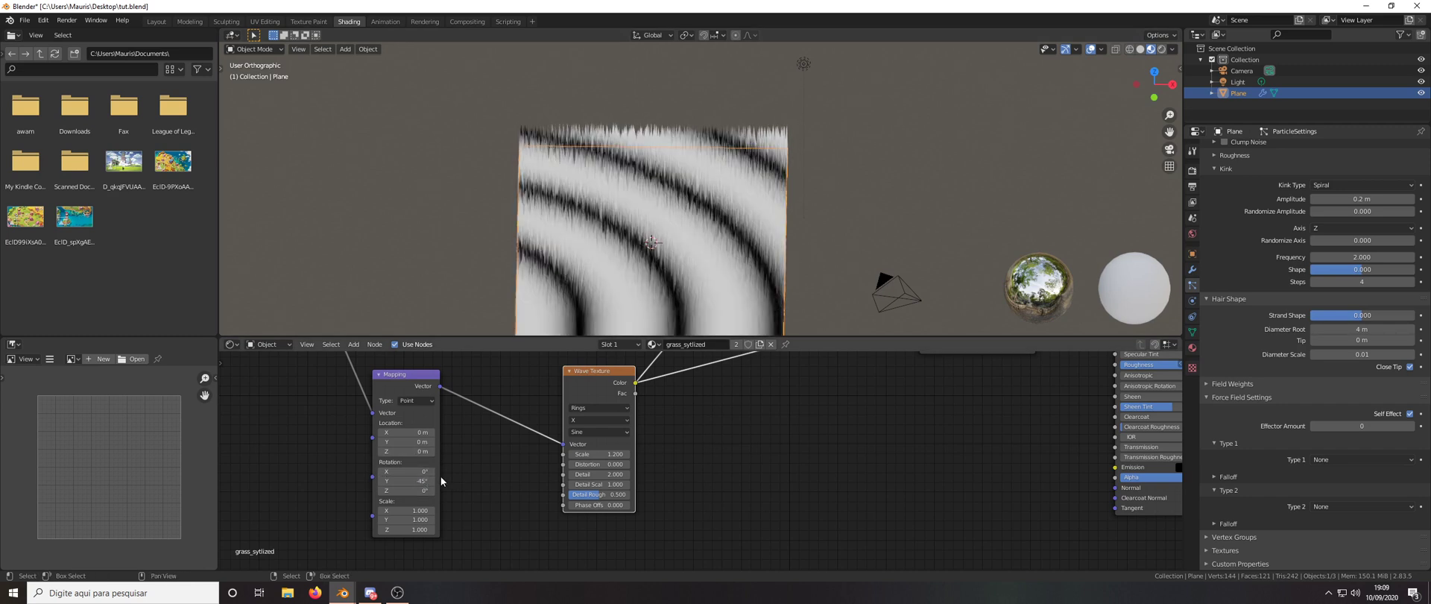
{"action": "left_click_drag", "start_coordinate": [410, 450], "coordinate": [514, 451]}
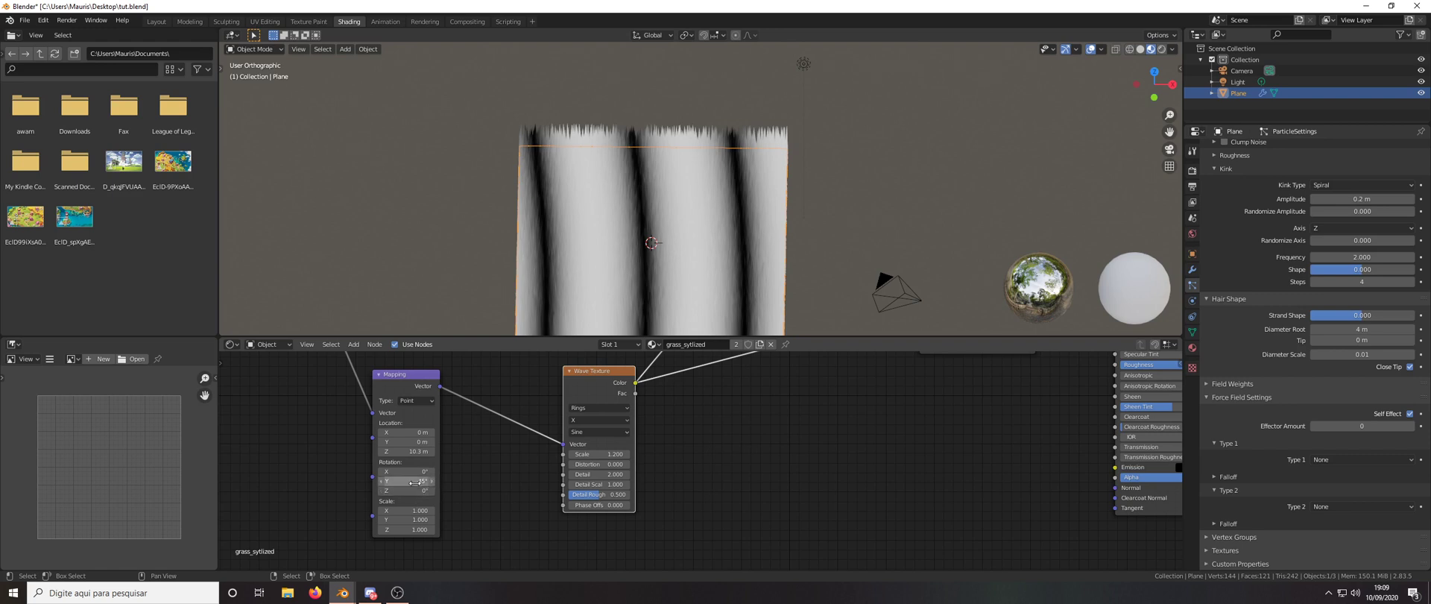
{"action": "mouse_move", "coordinate": [410, 480]}
{"action": "middle_mouse_down"}
{"action": "mouse_move", "coordinate": [438, 474]}
{"action": "mouse_move", "coordinate": [395, 476]}
{"action": "middle_mouse_up"}
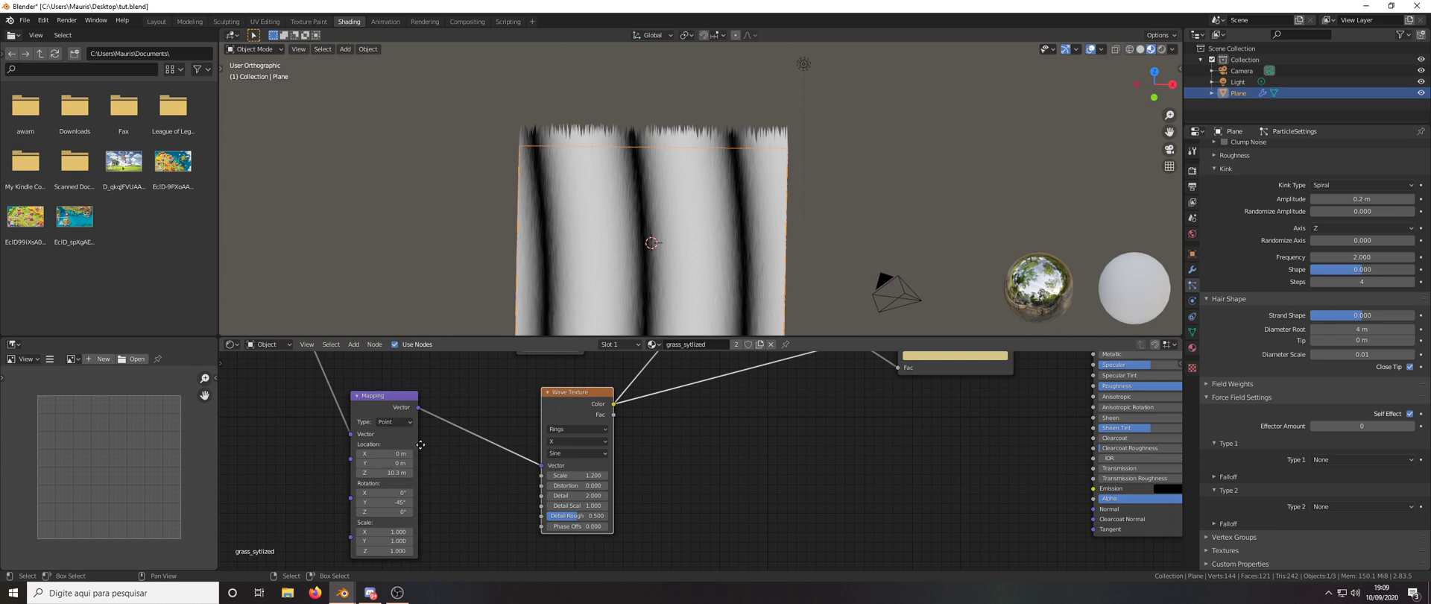
{"action": "middle_click_drag", "start_coordinate": [420, 444], "coordinate": [374, 463]}
Route the Principled BSDF back to the material output so the grass shows its full colors
{"action": "scroll", "coordinate": [596, 276], "scroll_direction": "down", "scroll_amount": 1}
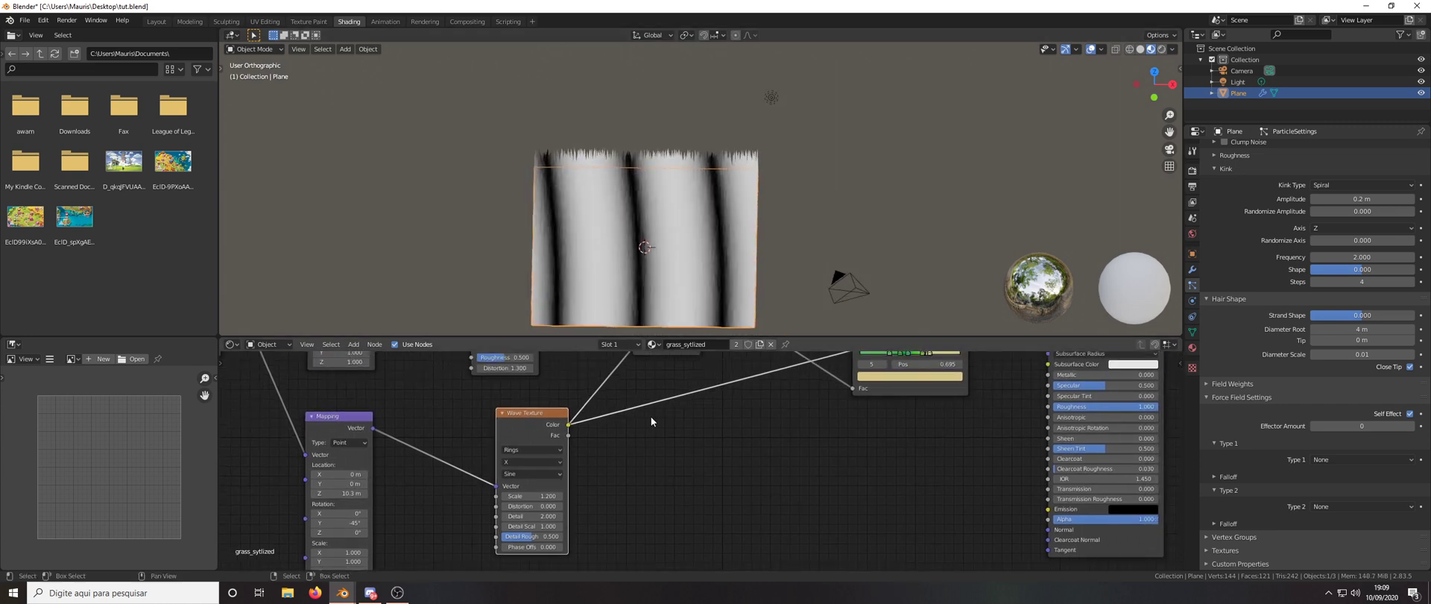
{"action": "scroll", "coordinate": [651, 417], "scroll_direction": "down", "scroll_amount": 3}
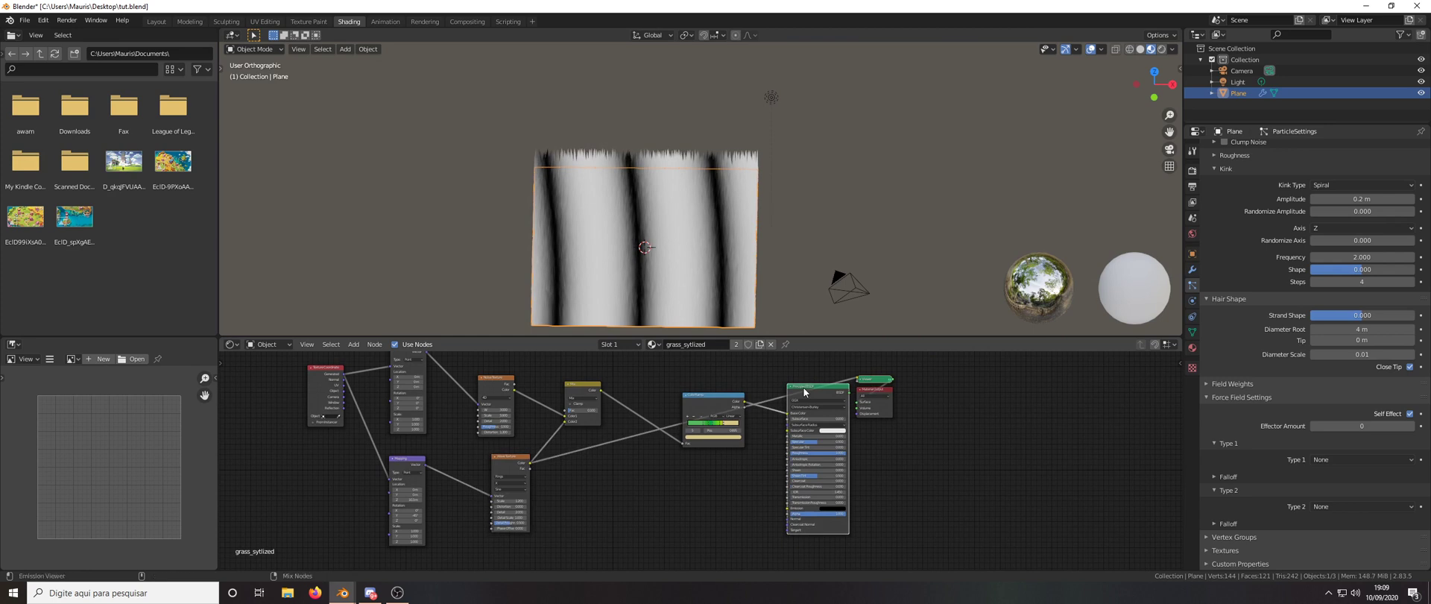
{"action": "left_click", "coordinate": [803, 387], "text": "ctrl+shift"}
{"action": "scroll", "coordinate": [583, 471], "scroll_direction": "up", "scroll_amount": 2}
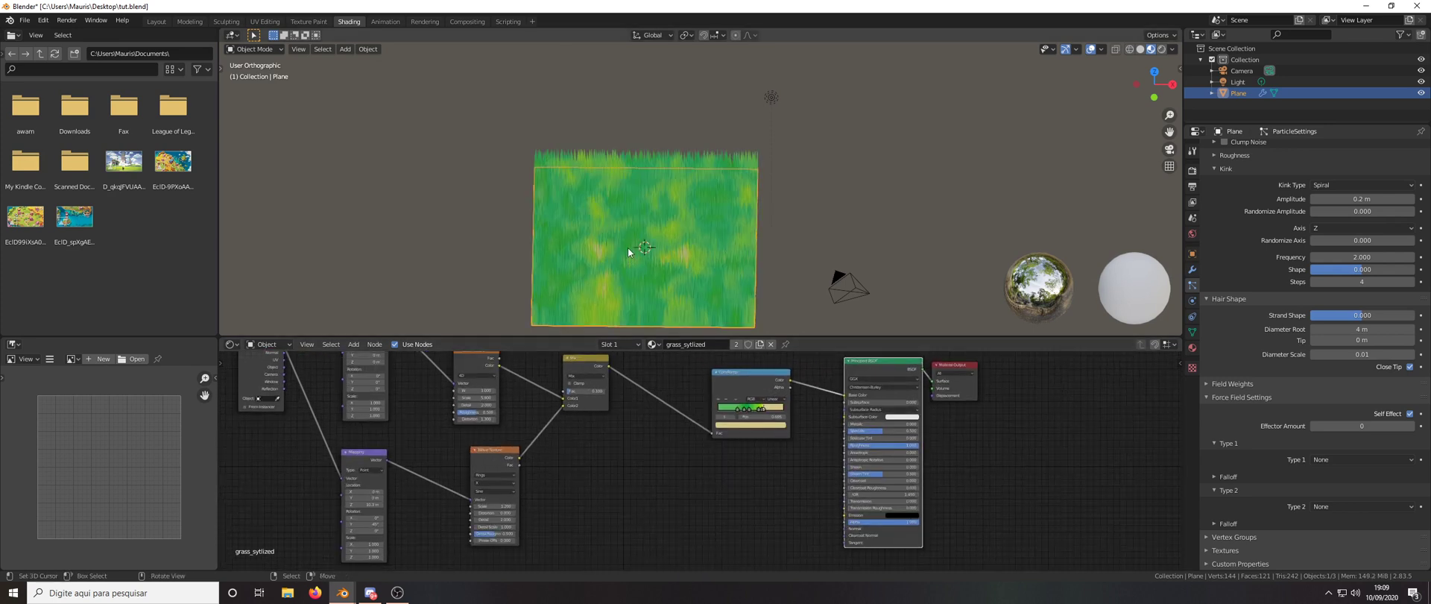
{"action": "scroll", "coordinate": [627, 248], "scroll_direction": "up", "scroll_amount": 2}
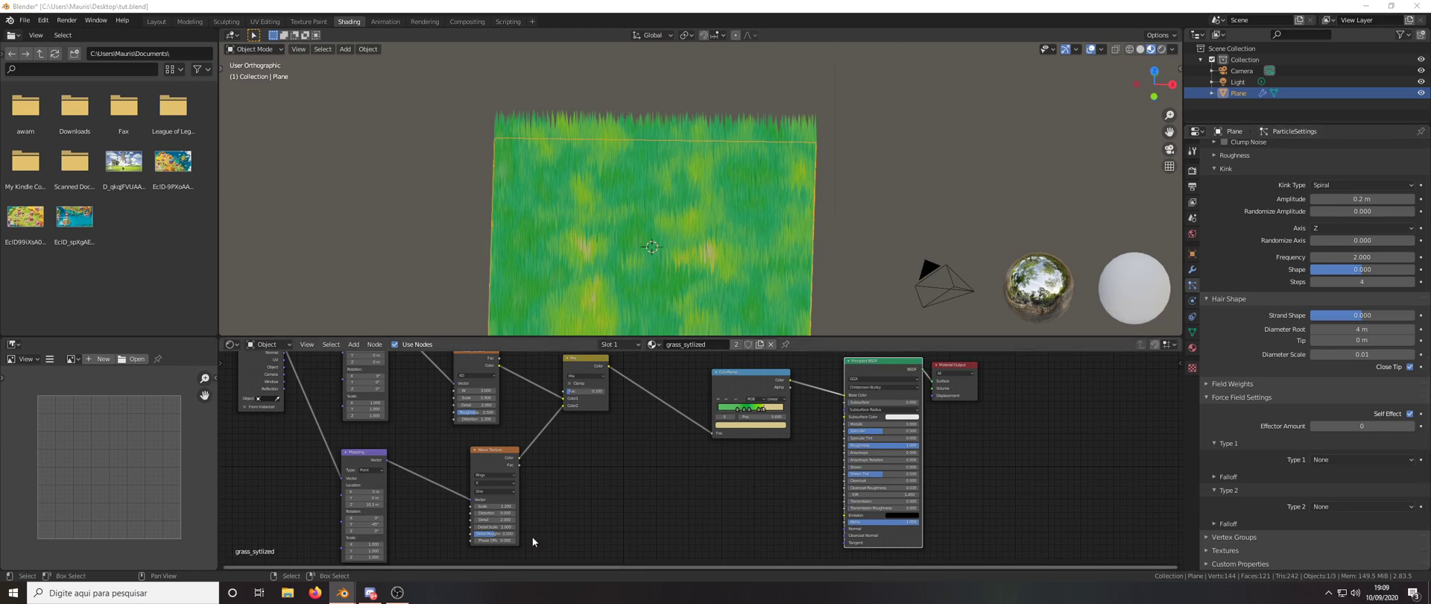
Drive the Wave Texture's phase offset with a #frame expression multiplied by -0.1
{"action": "left_click", "coordinate": [494, 540]}
{"action": "type", "text": "0.5"}
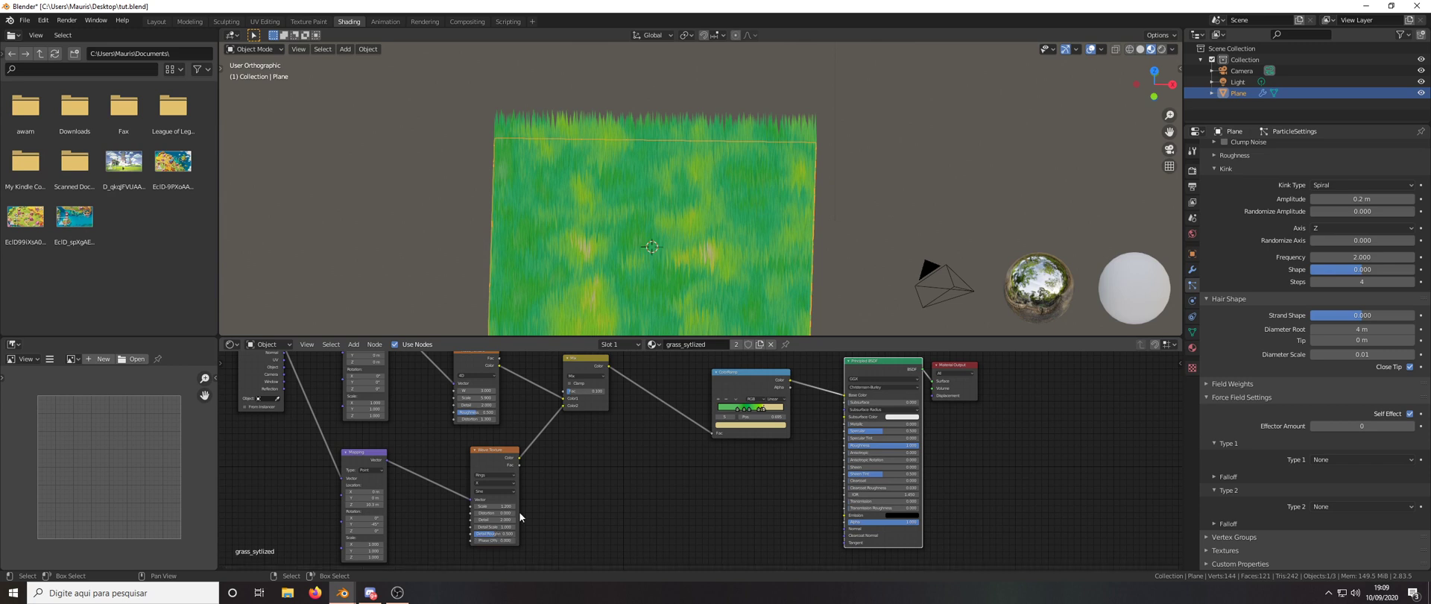
{"action": "scroll", "coordinate": [505, 511], "scroll_direction": "up", "scroll_amount": 5}
{"action": "type", "text": "#frame"}
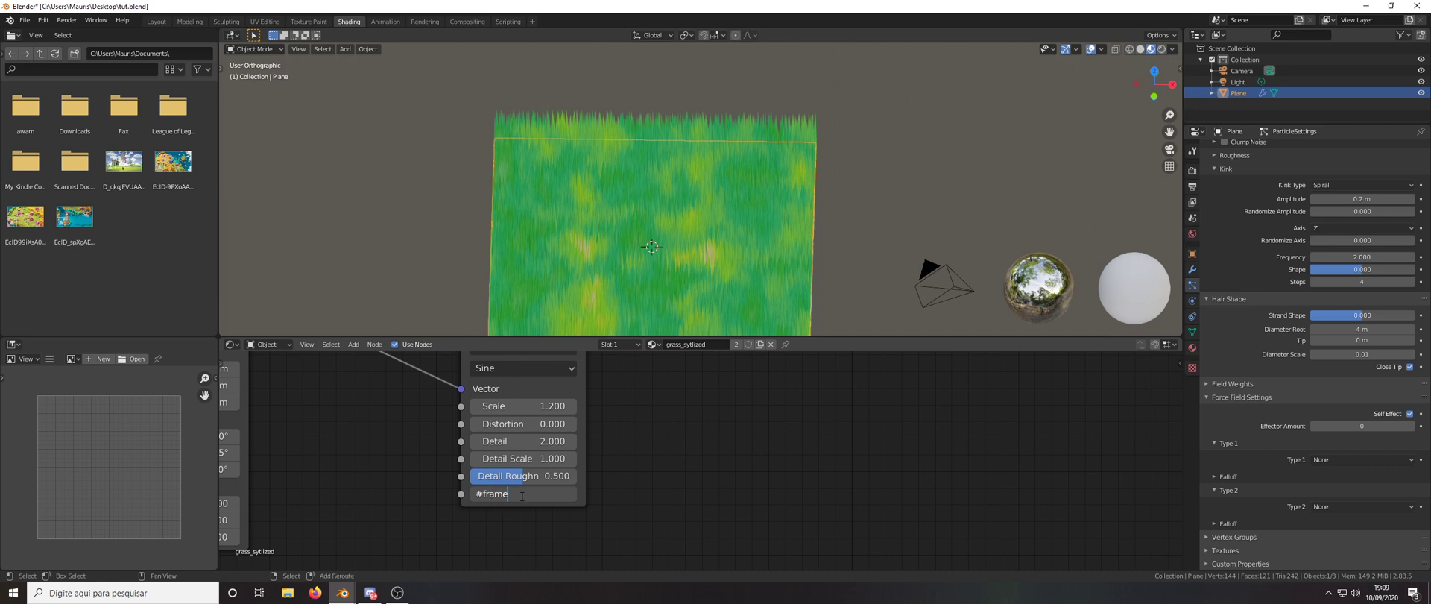
{"action": "type", "text": "*"}
{"action": "key", "text": "Return"}
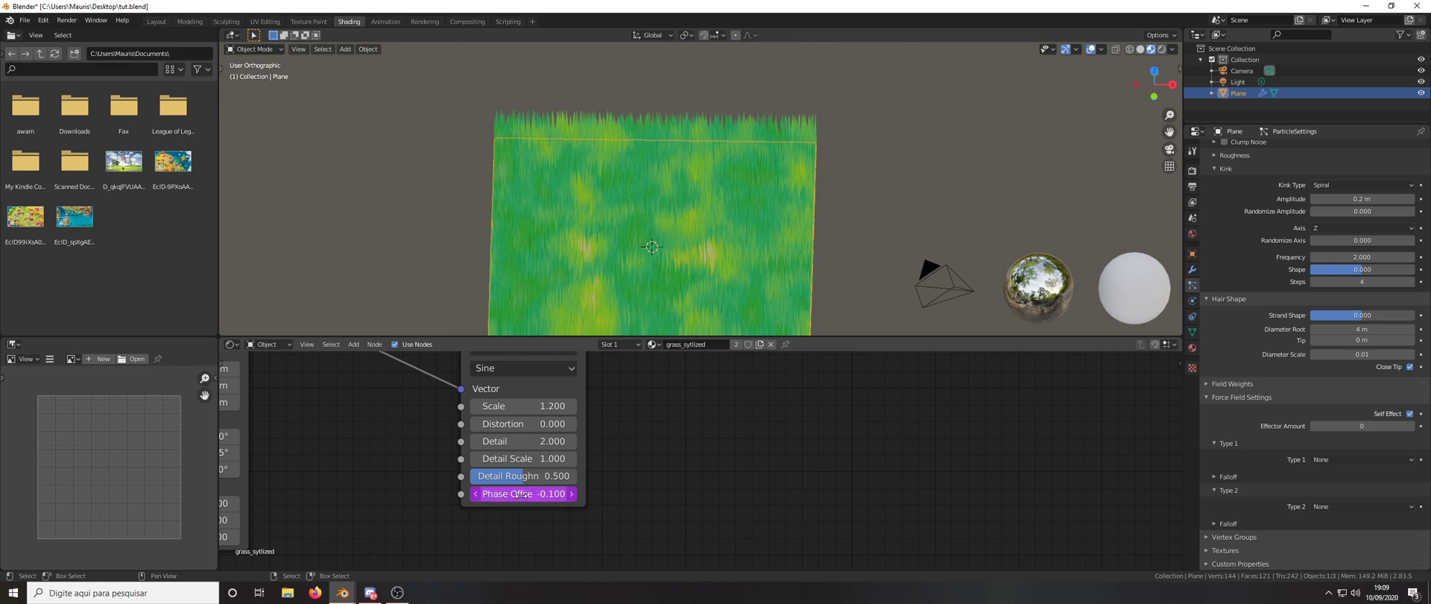
Play the animation and examine how the color bands travel across the grass
{"action": "scroll", "coordinate": [566, 200], "scroll_direction": "down", "scroll_amount": 4}
{"action": "scroll", "coordinate": [563, 214], "scroll_direction": "up", "scroll_amount": 4}
{"action": "scroll", "coordinate": [562, 216], "scroll_direction": "down", "scroll_amount": 1}
{"action": "scroll", "coordinate": [341, 446], "scroll_direction": "down", "scroll_amount": 2}
{"action": "key", "text": "space"}
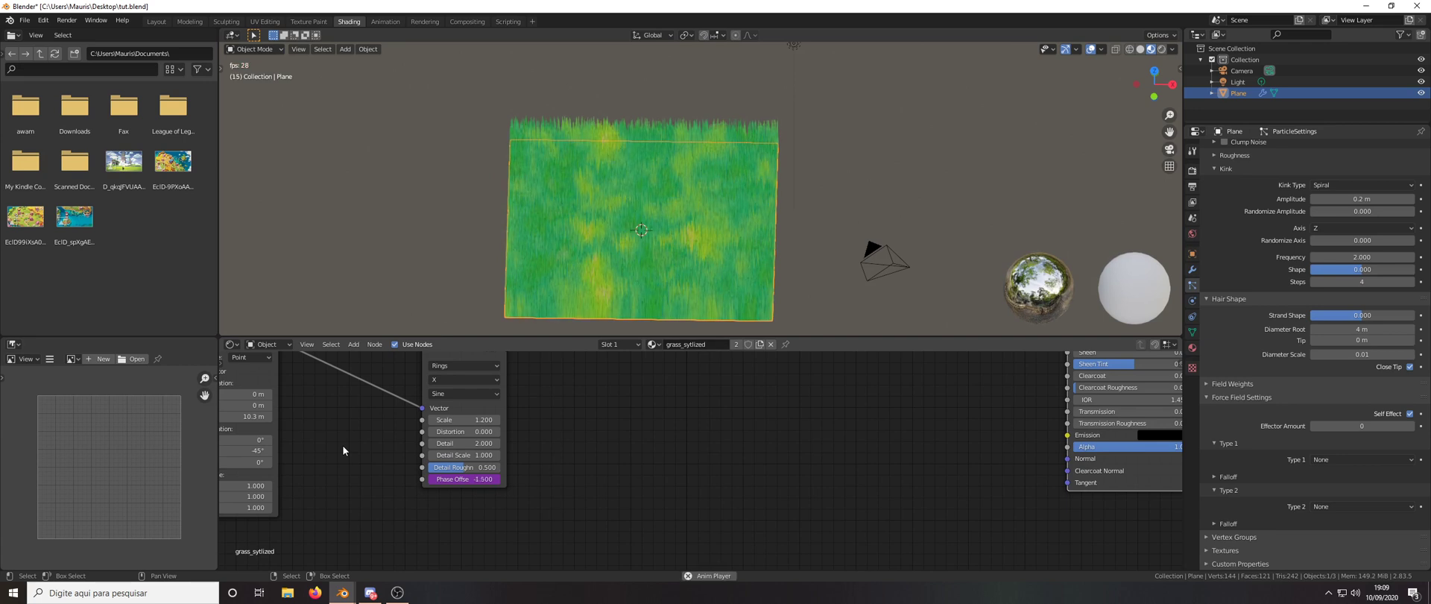
{"action": "scroll", "coordinate": [569, 218], "scroll_direction": "up", "scroll_amount": 2}
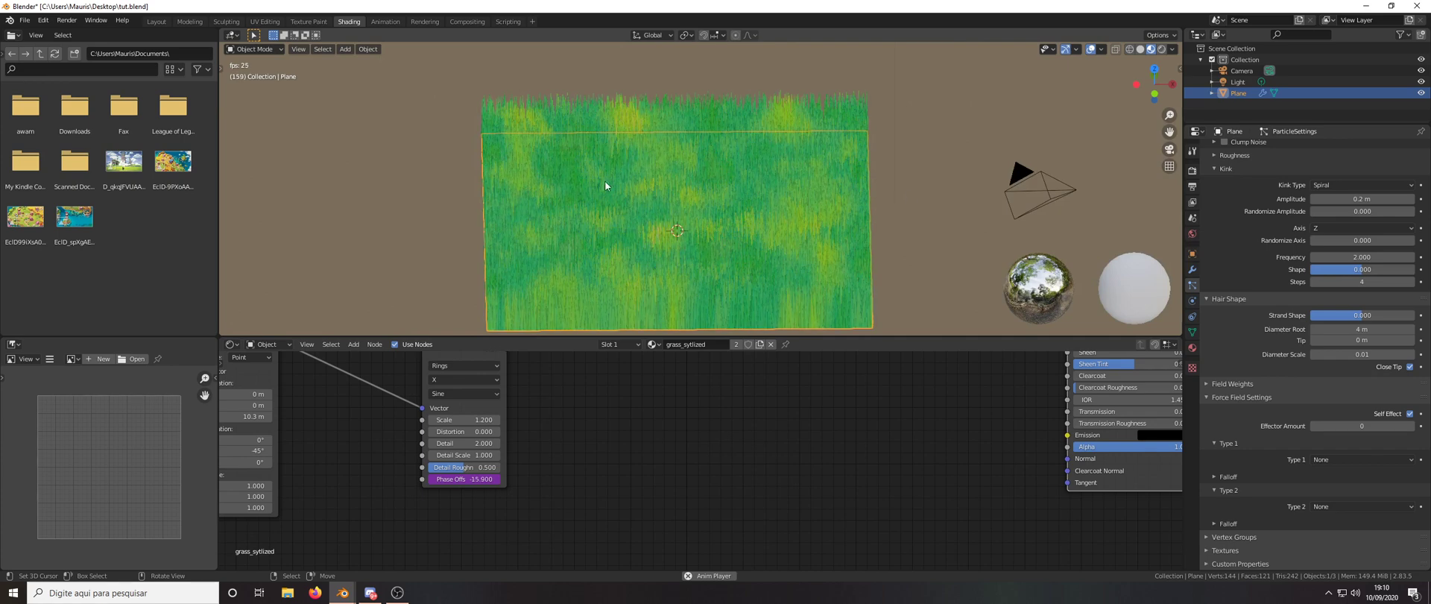
{"action": "middle_click_drag", "start_coordinate": [673, 204], "coordinate": [648, 209]}
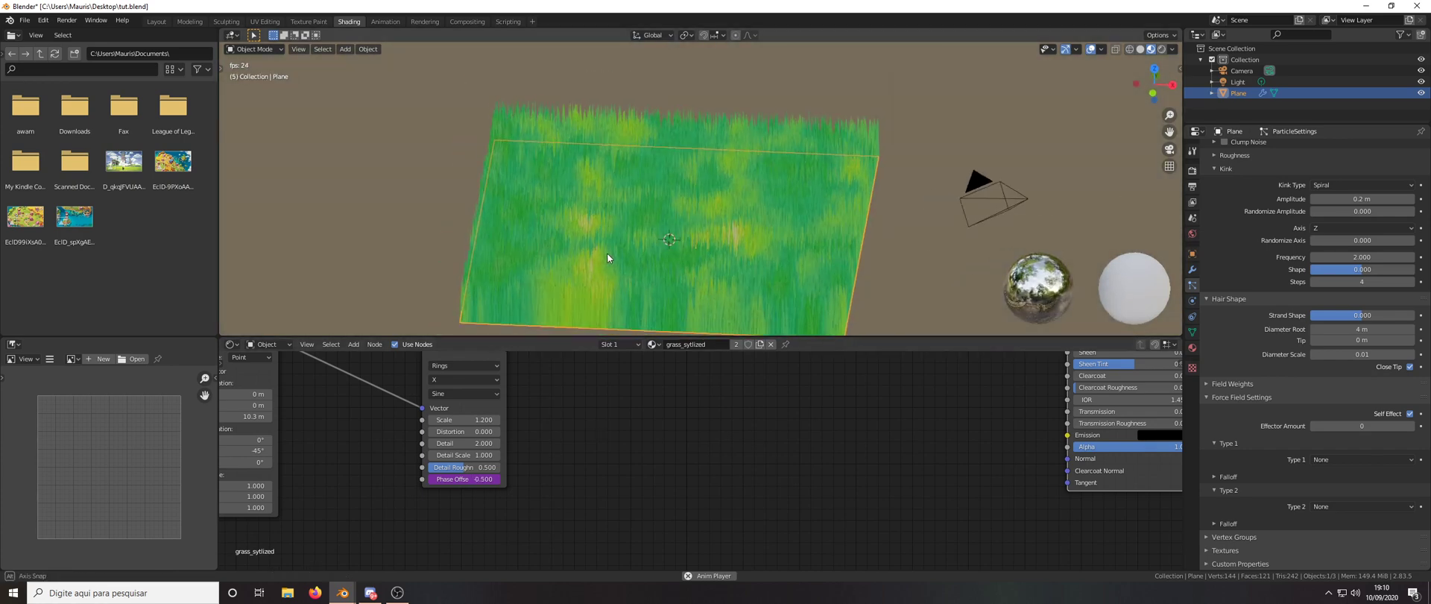
Try a W value of 8.500 on the 4D Noise Texture and undo the change
{"action": "scroll", "coordinate": [678, 423], "scroll_direction": "down", "scroll_amount": 2}
{"action": "scroll", "coordinate": [678, 422], "scroll_direction": "down", "scroll_amount": 1}
{"action": "scroll", "coordinate": [602, 395], "scroll_direction": "up", "scroll_amount": 5}
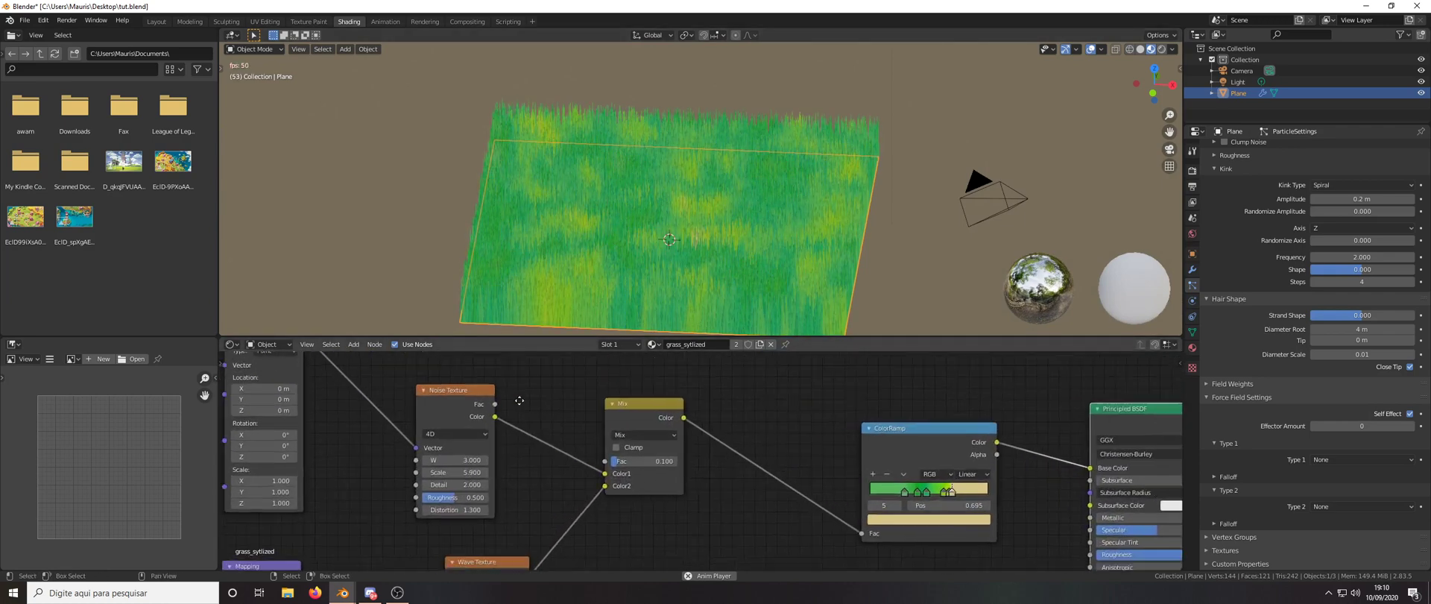
{"action": "left_click_drag", "start_coordinate": [527, 415], "coordinate": [634, 421]}
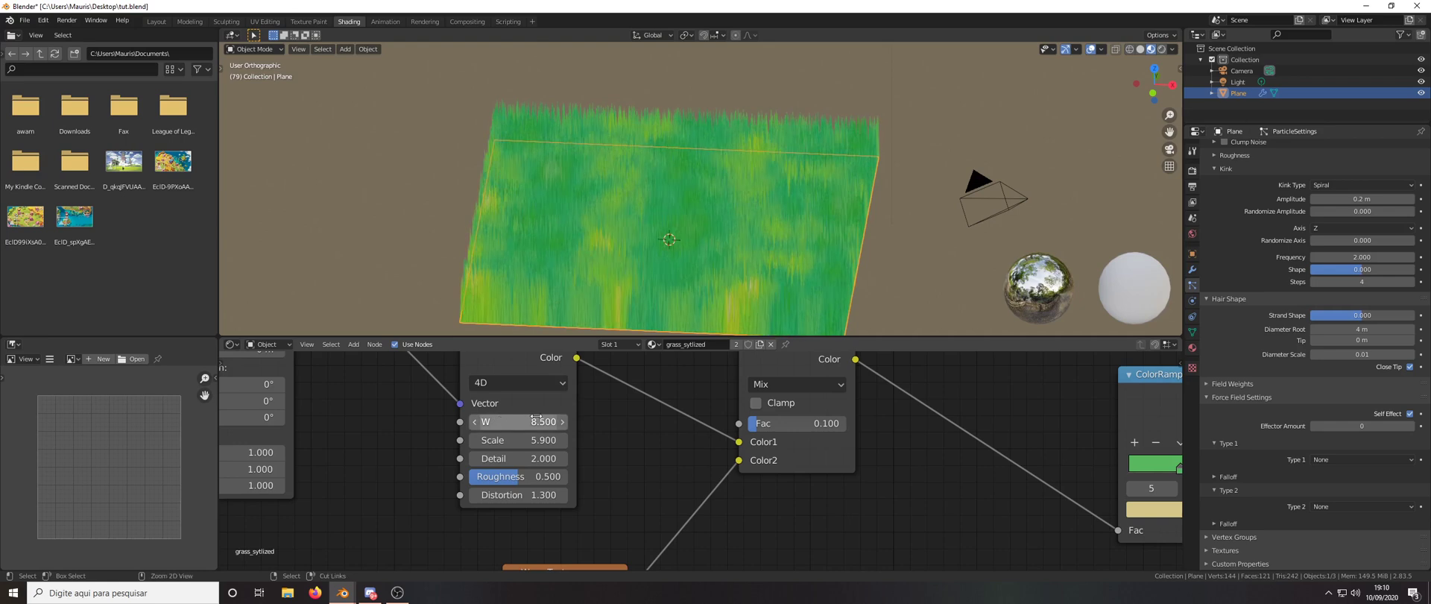
{"action": "key", "text": "ctrl+z"}
Switch the viewport to rendered shading and turn off its scene lights and scene world
{"action": "middle_click_drag", "start_coordinate": [681, 209], "coordinate": [688, 198]}
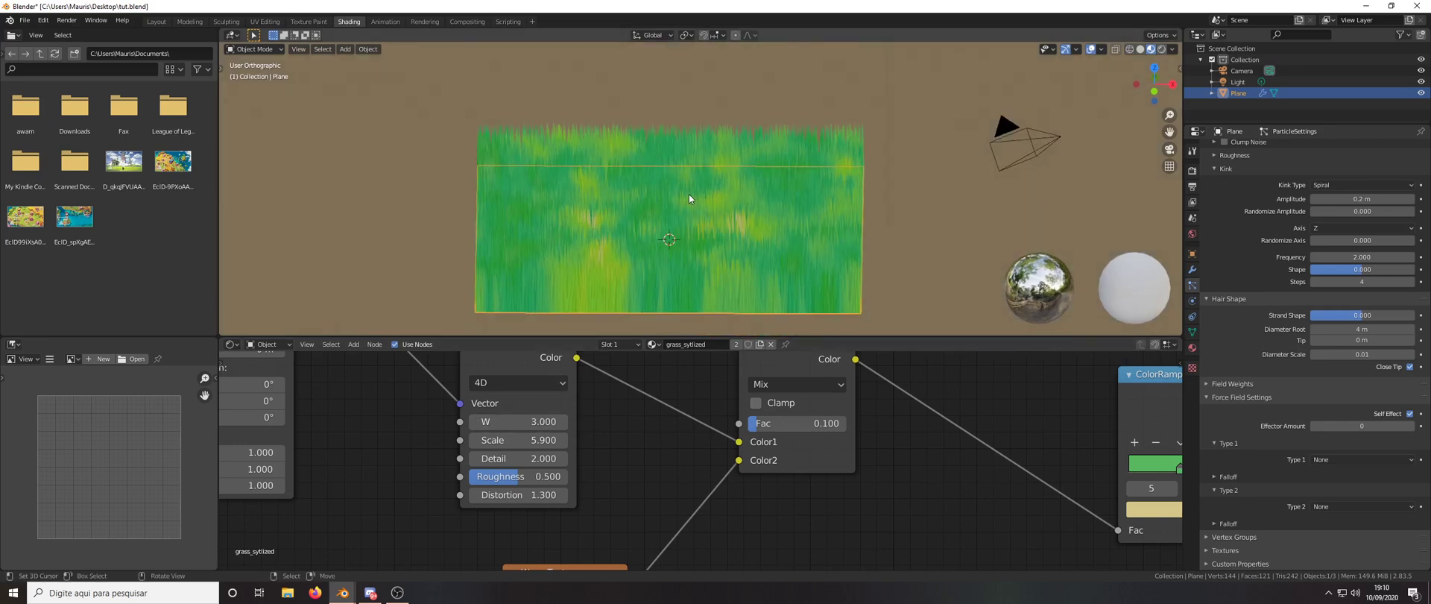
{"action": "left_click", "coordinate": [1174, 49]}
{"action": "left_click", "coordinate": [1161, 49]}
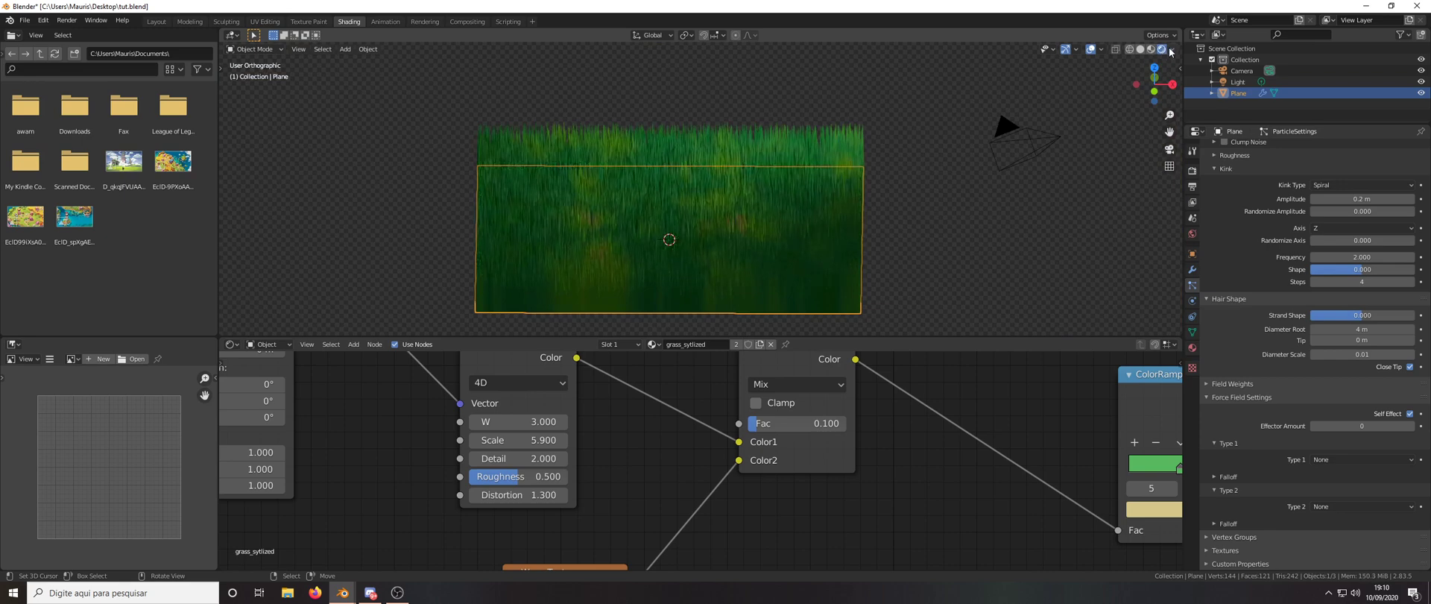
{"action": "left_click", "coordinate": [1170, 50]}
{"action": "left_click", "coordinate": [1116, 102]}
{"action": "left_click", "coordinate": [1116, 116]}
{"action": "middle_click_drag", "start_coordinate": [909, 153], "coordinate": [912, 159]}
Play back the grass animation in the rendered view and stop it
{"action": "key", "text": "space"}
{"action": "middle_click_drag", "start_coordinate": [826, 186], "coordinate": [862, 179], "text": "shift"}
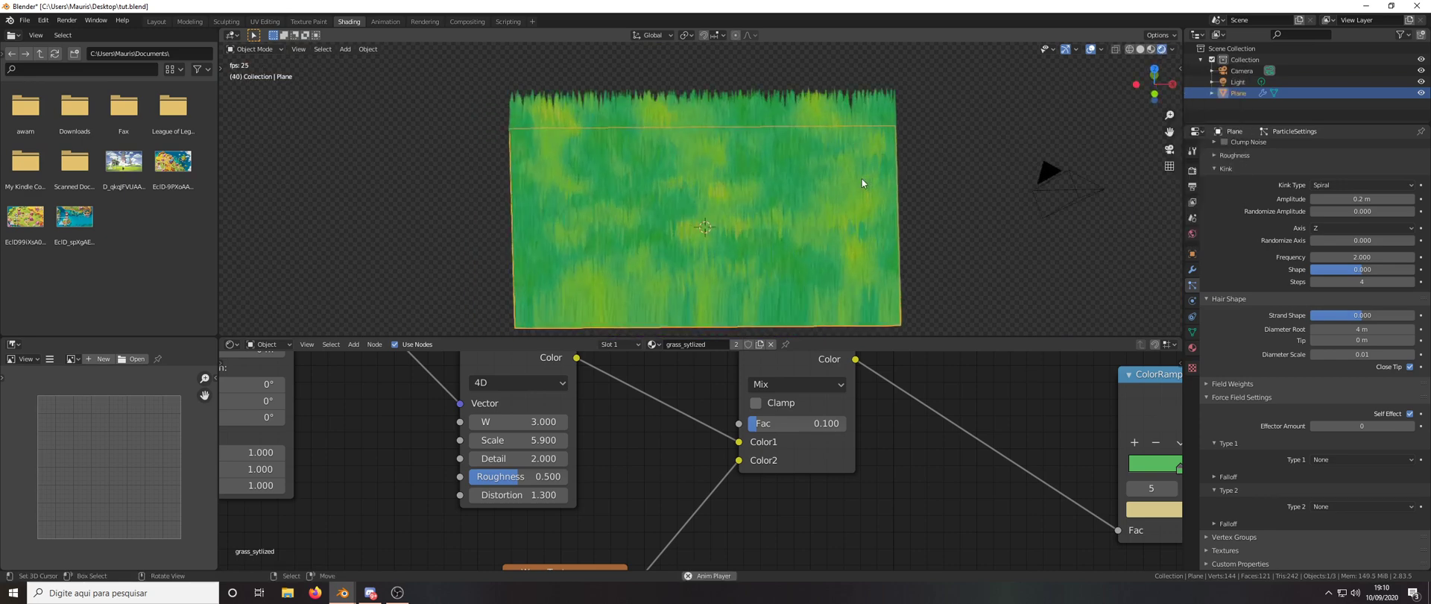
{"action": "key", "text": "space"}
Switch to the Layout workspace and show the grass in material preview shading
{"action": "left_click", "coordinate": [156, 21]}
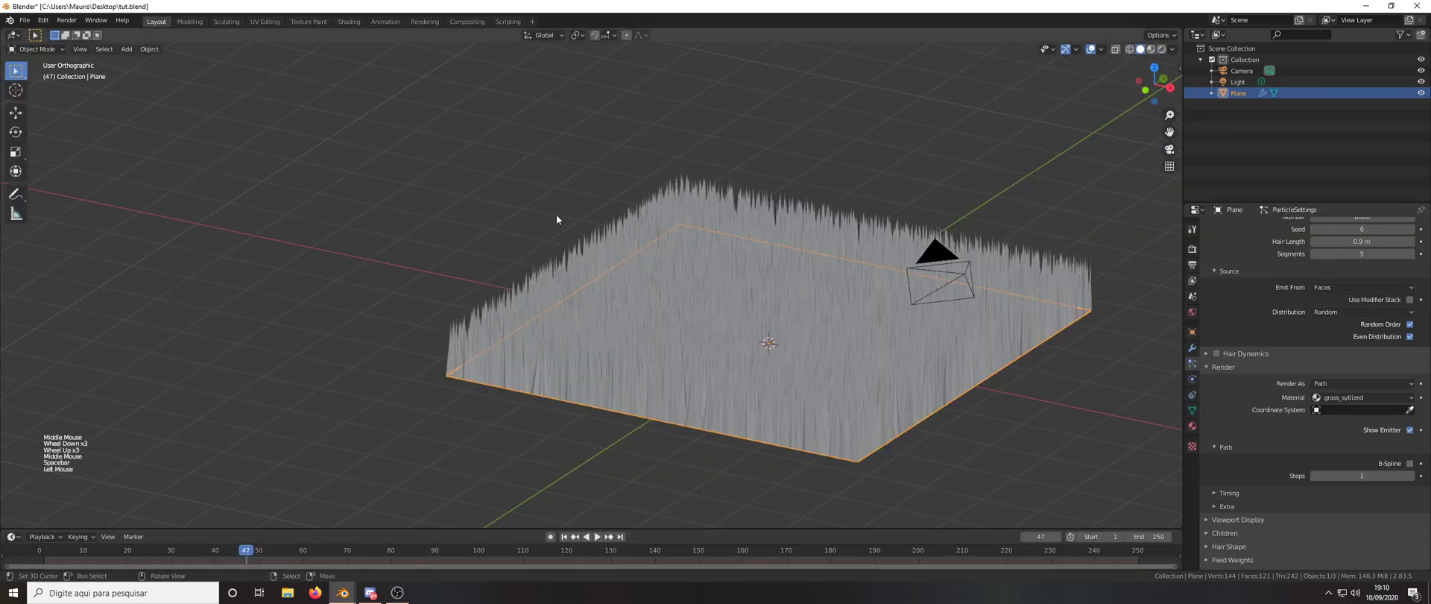
{"action": "mouse_move", "coordinate": [638, 251]}
{"action": "middle_mouse_down"}
{"action": "mouse_move", "coordinate": [742, 284]}
{"action": "mouse_move", "coordinate": [745, 338]}
{"action": "middle_mouse_up"}
{"action": "scroll", "coordinate": [742, 284], "scroll_direction": "up", "scroll_amount": 1}
{"action": "key", "text": "KP_1"}
{"action": "scroll", "coordinate": [850, 278], "scroll_direction": "down", "scroll_amount": 2}
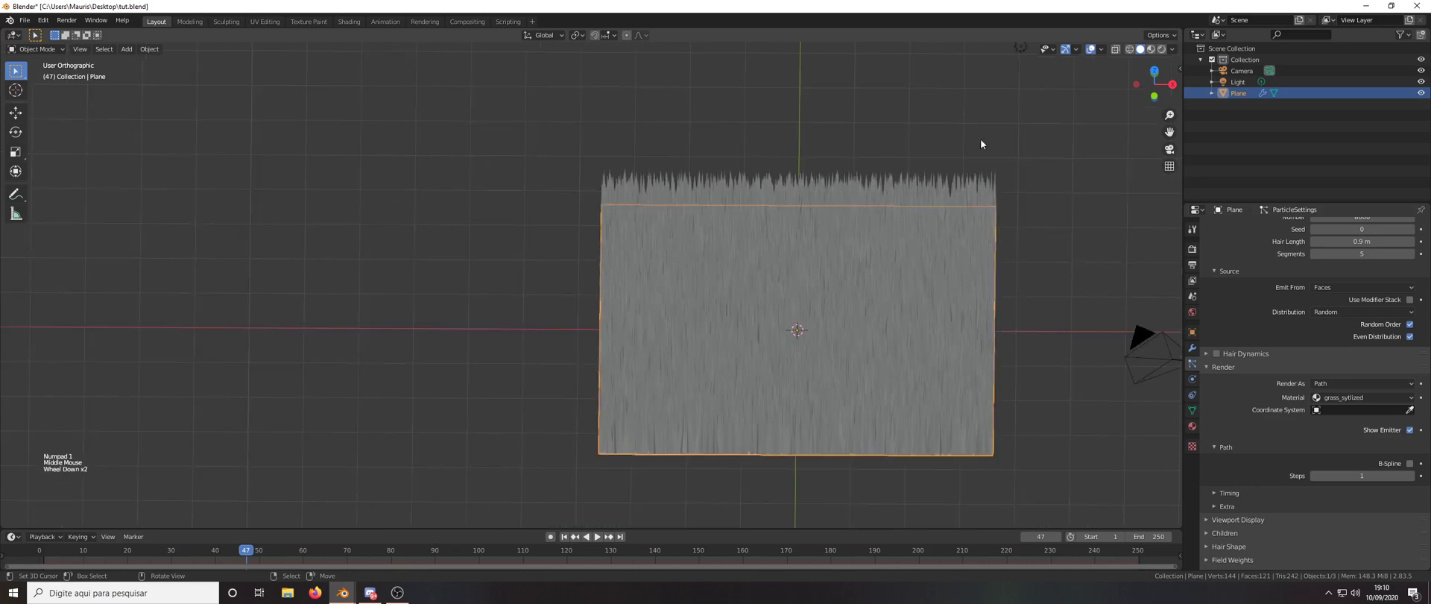
{"action": "left_click", "coordinate": [1150, 49]}
{"action": "scroll", "coordinate": [865, 249], "scroll_direction": "up", "scroll_amount": 2}
{"action": "middle_click_drag", "start_coordinate": [865, 250], "coordinate": [817, 283]}
{"action": "scroll", "coordinate": [857, 240], "scroll_direction": "down", "scroll_amount": 2}
{"action": "scroll", "coordinate": [857, 240], "scroll_direction": "up", "scroll_amount": 1}
Add a Turbulence force field to the scene
{"action": "key", "text": "shift+a"}
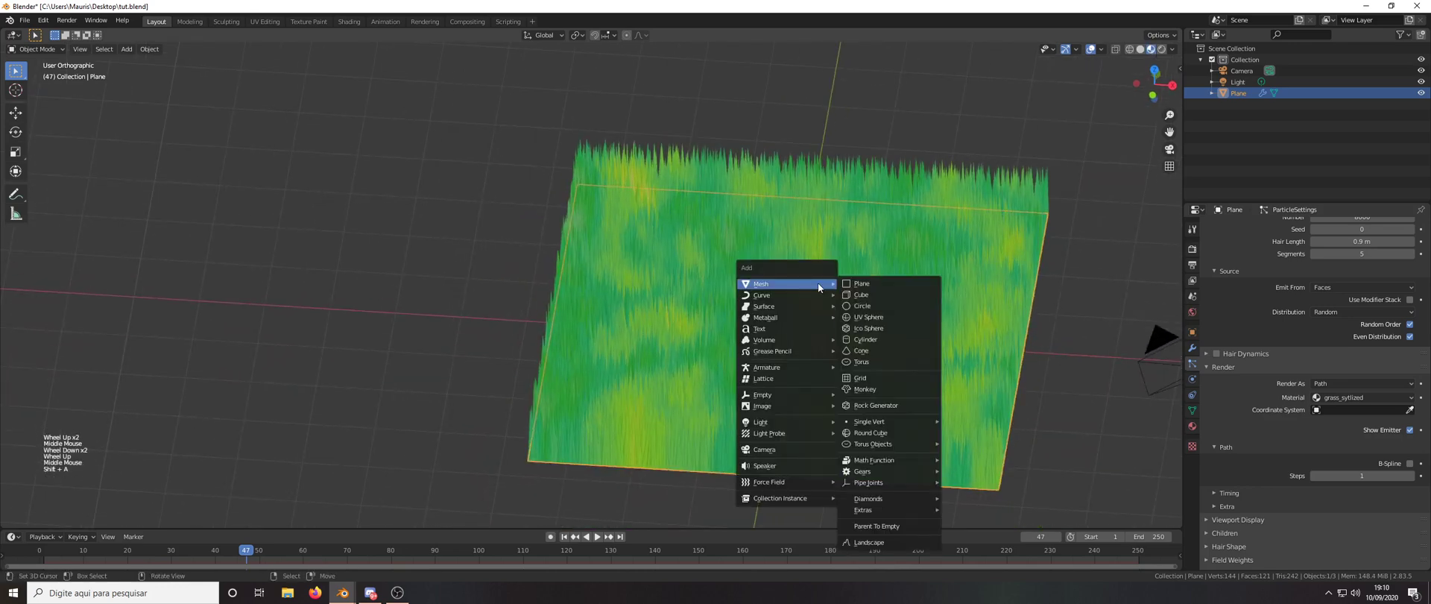
{"action": "mouse_move", "coordinate": [775, 483]}
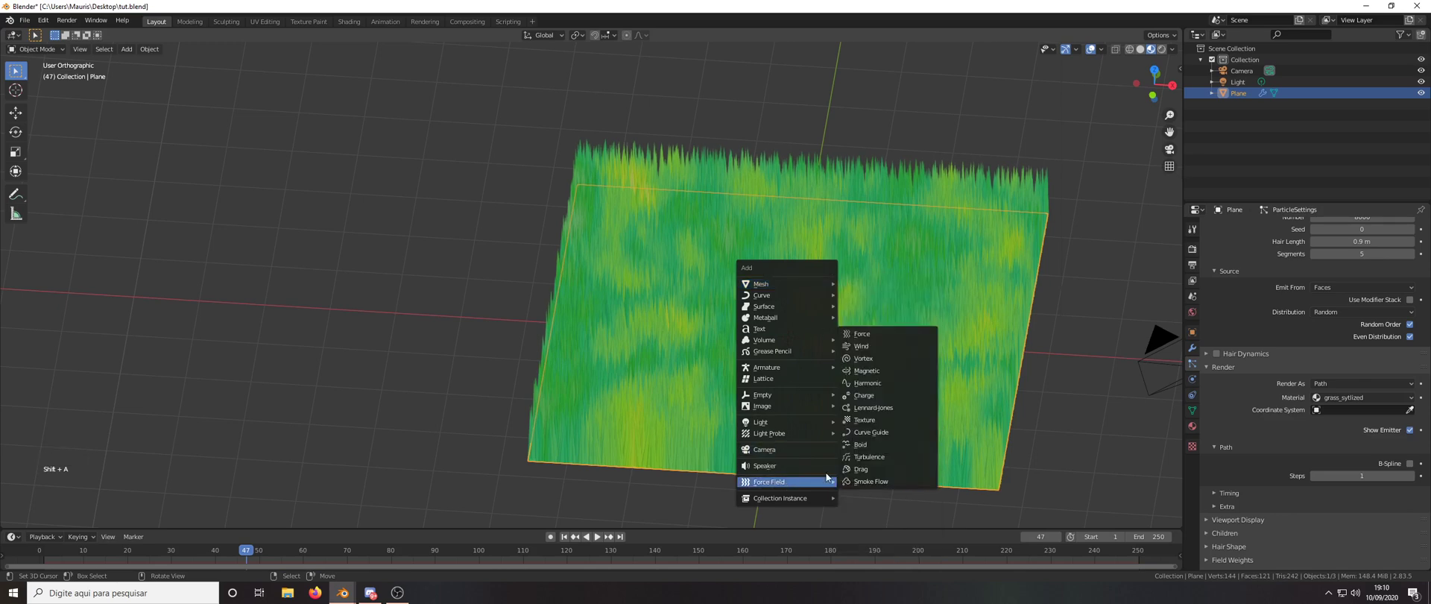
{"action": "left_click", "coordinate": [865, 456]}
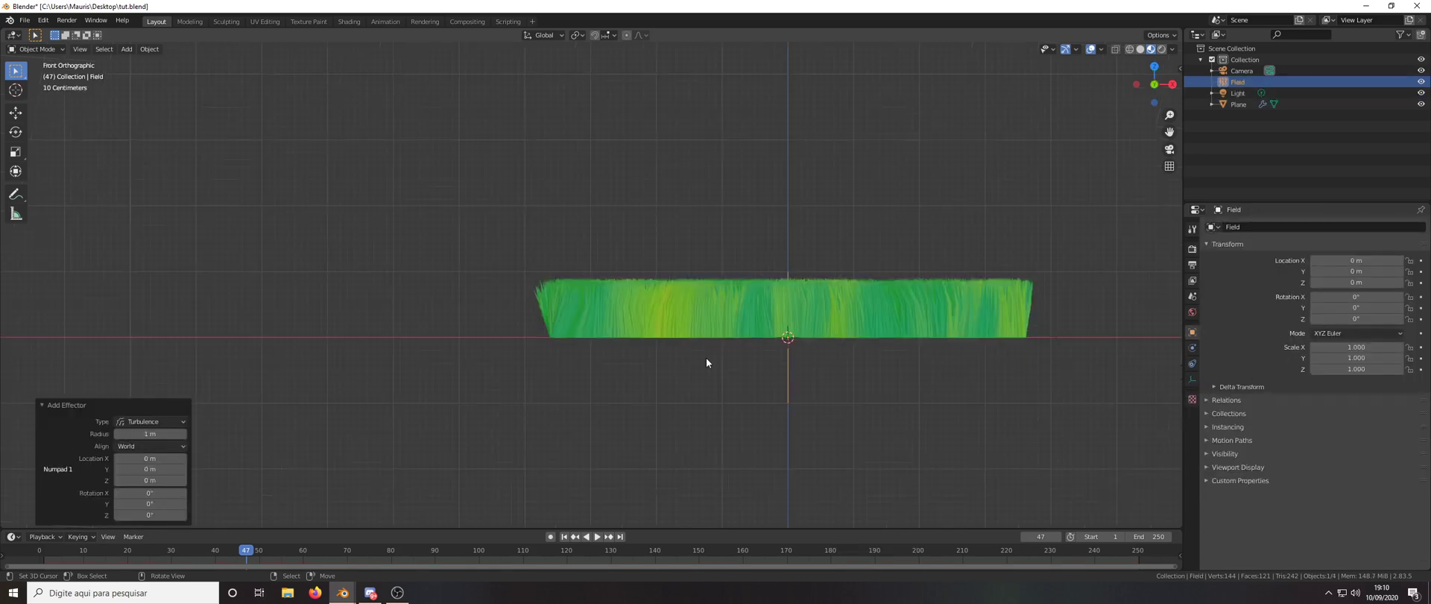
Move the turbulence field about -4.67 m along X and 1.16 m along Z, and scale it to about 0.365
{"action": "key", "text": "g"}
{"action": "key", "text": "x"}
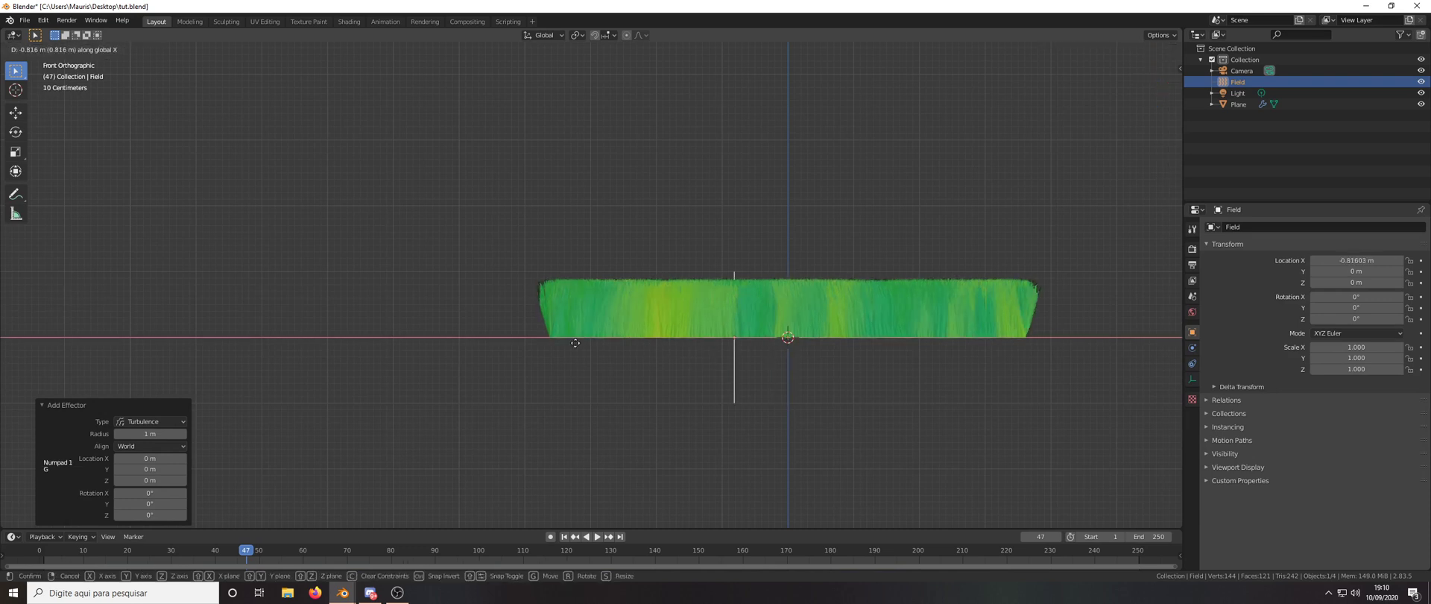
{"action": "left_click", "coordinate": [399, 322]}
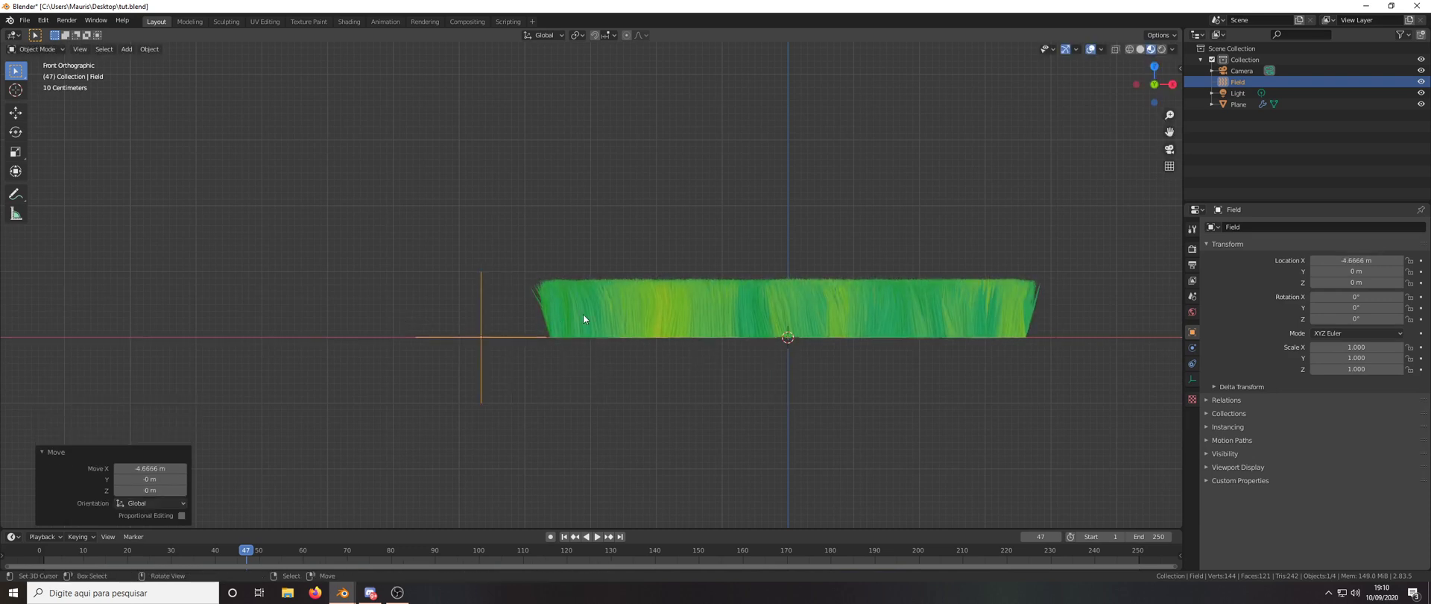
{"action": "key", "text": "g"}
{"action": "key", "text": "z"}
{"action": "left_click", "coordinate": [575, 237]}
{"action": "key", "text": "s"}
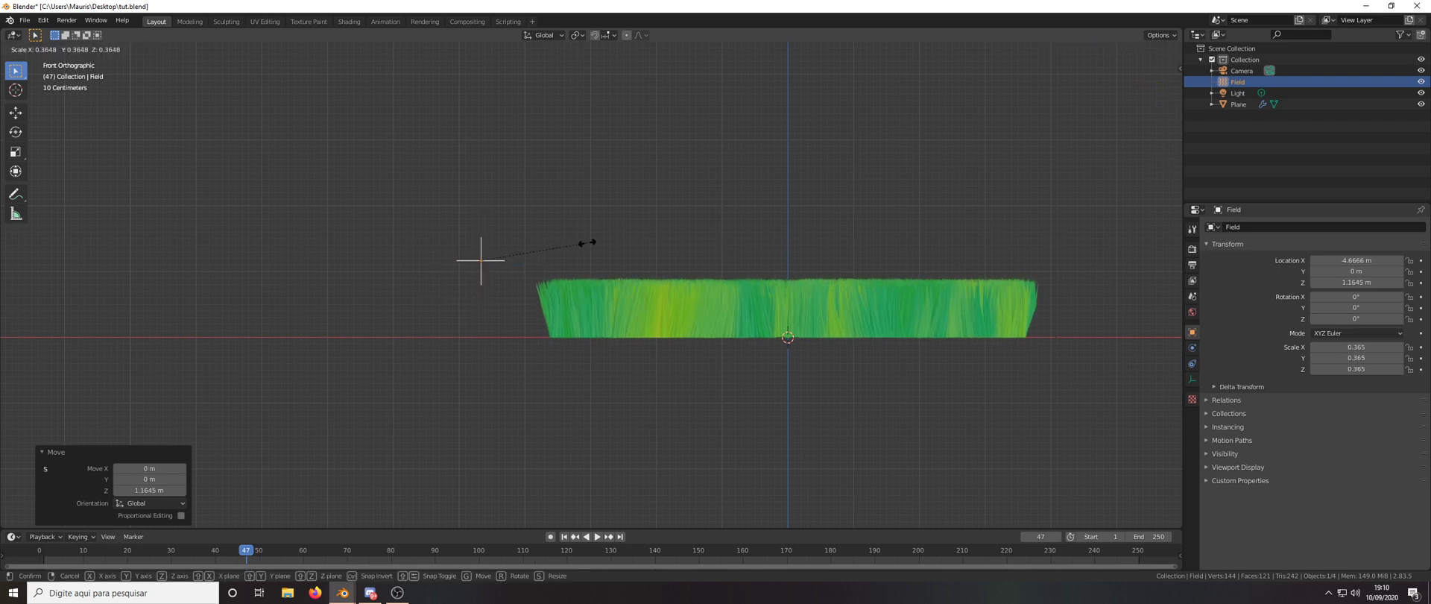
{"action": "left_click", "coordinate": [587, 243]}
Set the animation's end frame to 100 and go to frame 1
{"action": "middle_click_drag", "start_coordinate": [587, 243], "coordinate": [776, 495]}
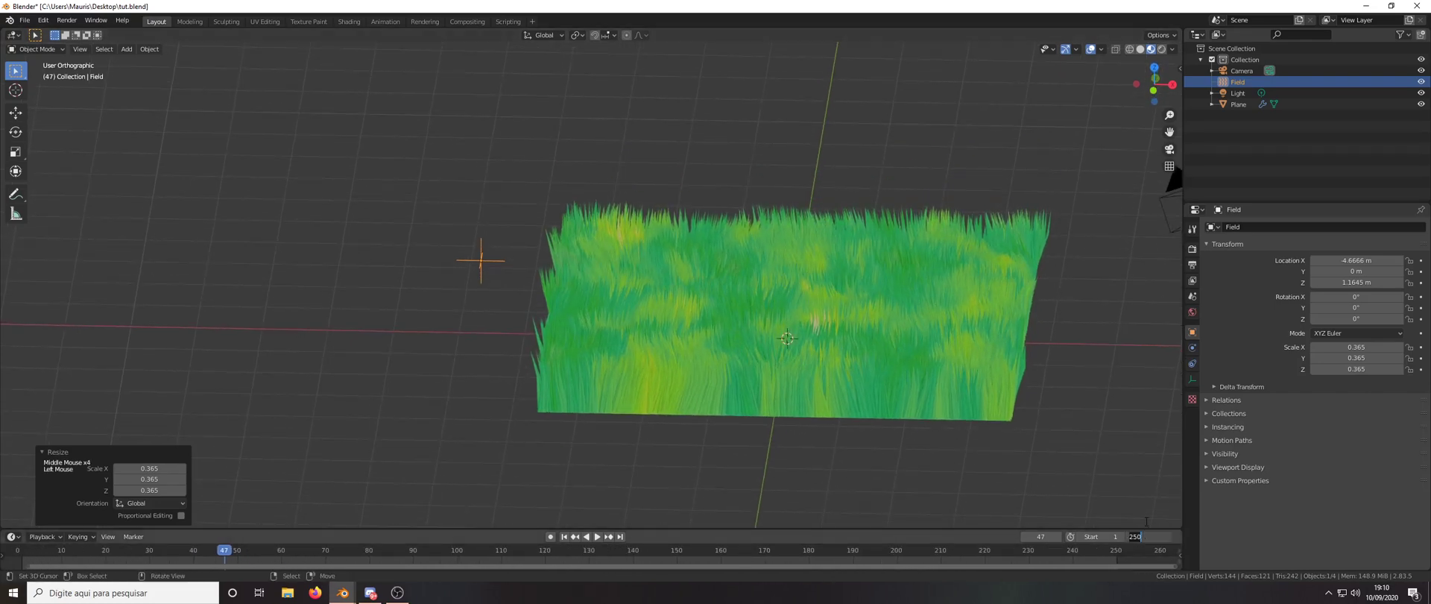
{"action": "key", "text": "Return"}
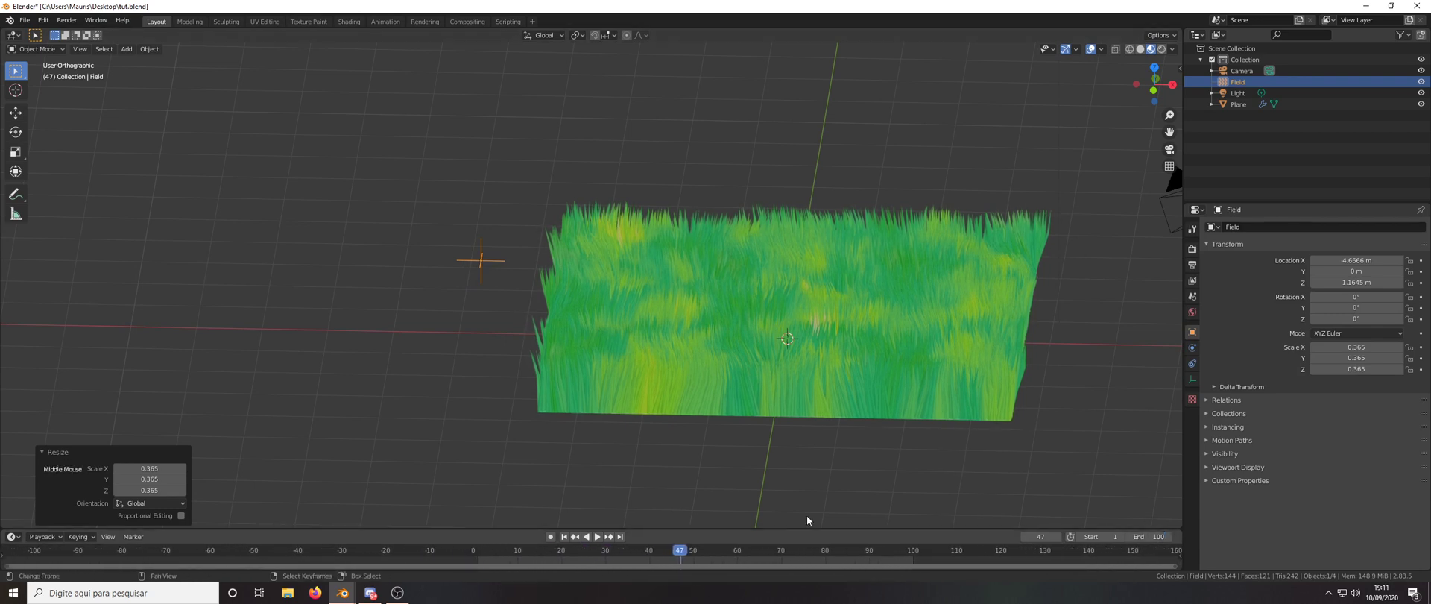
{"action": "left_click", "coordinate": [482, 559]}
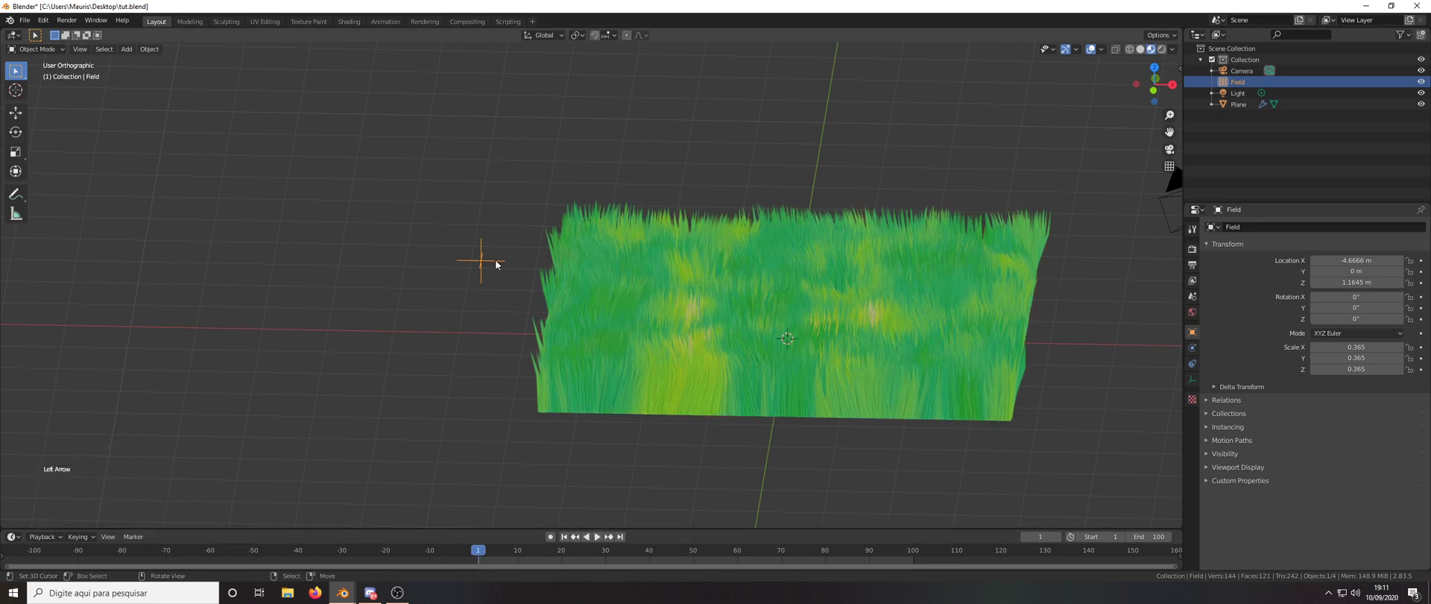
Insert a location, rotation and scale keyframe for the turbulence field at frame 1
{"action": "key", "text": "shift+a"}
{"action": "key", "text": "i"}
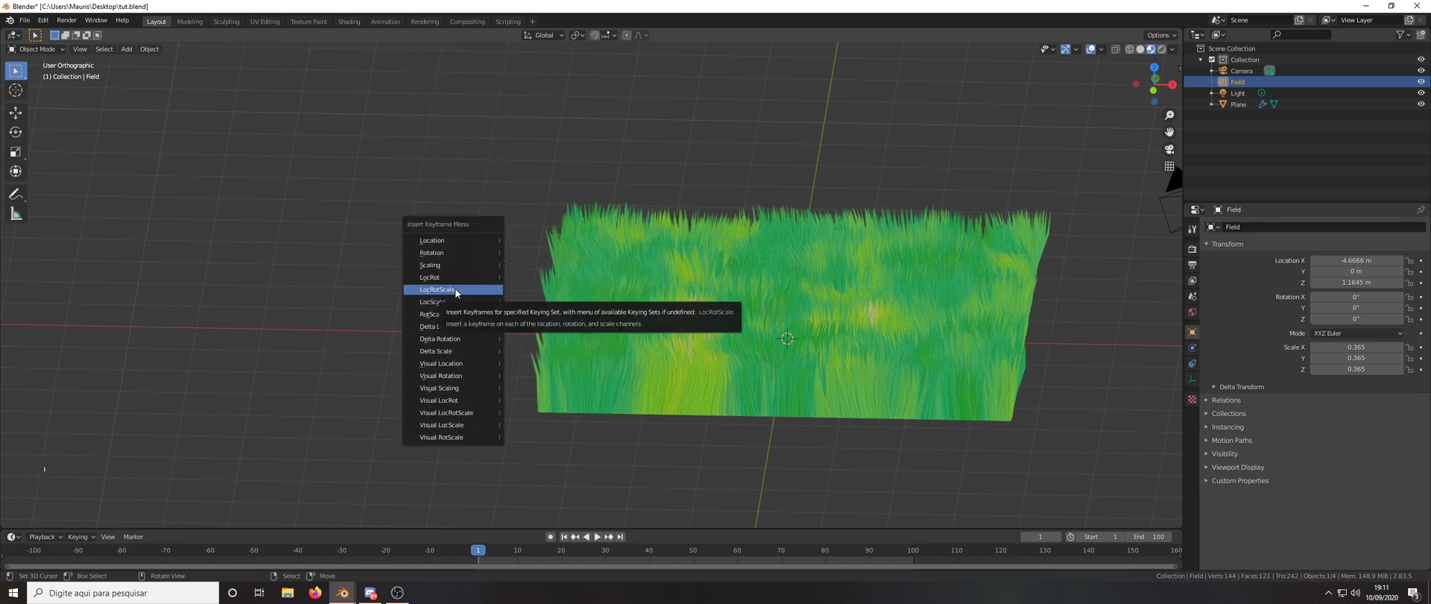
{"action": "left_click", "coordinate": [456, 290]}
In top view, try to move the turbulence field about 8.94 m along X across the grass at frame 1
{"action": "middle_click_drag", "start_coordinate": [677, 323], "coordinate": [681, 386]}
{"action": "key", "text": "KP_7"}
{"action": "scroll", "coordinate": [681, 385], "scroll_direction": "down", "scroll_amount": 5}
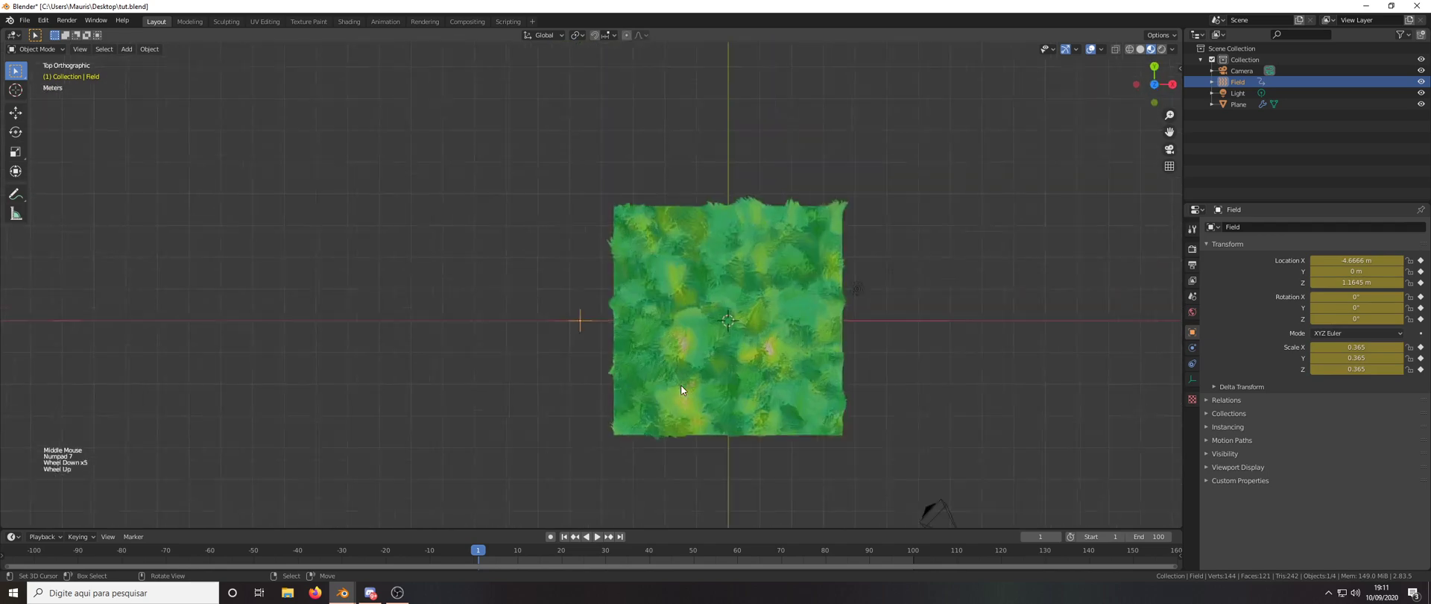
{"action": "scroll", "coordinate": [681, 384], "scroll_direction": "up", "scroll_amount": 3}
{"action": "scroll", "coordinate": [676, 265], "scroll_direction": "up", "scroll_amount": 3}
{"action": "scroll", "coordinate": [660, 283], "scroll_direction": "down", "scroll_amount": 4}
{"action": "scroll", "coordinate": [650, 296], "scroll_direction": "up", "scroll_amount": 2}
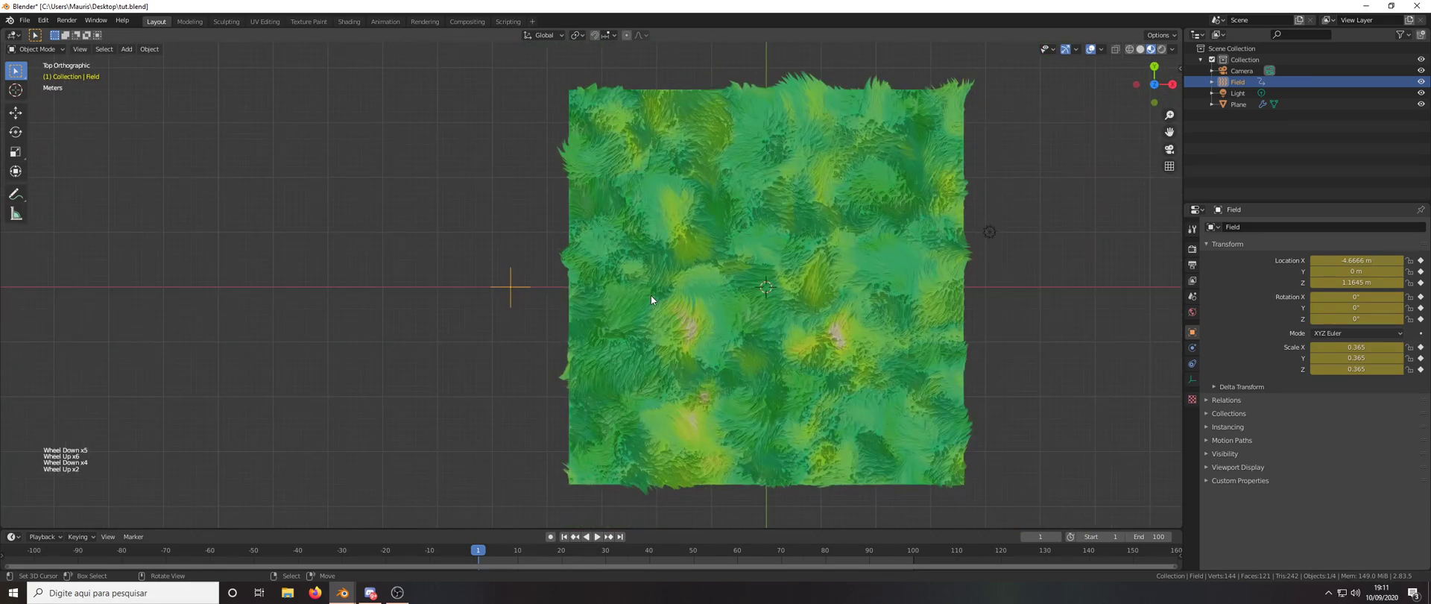
{"action": "key", "text": "g"}
{"action": "key", "text": "x"}
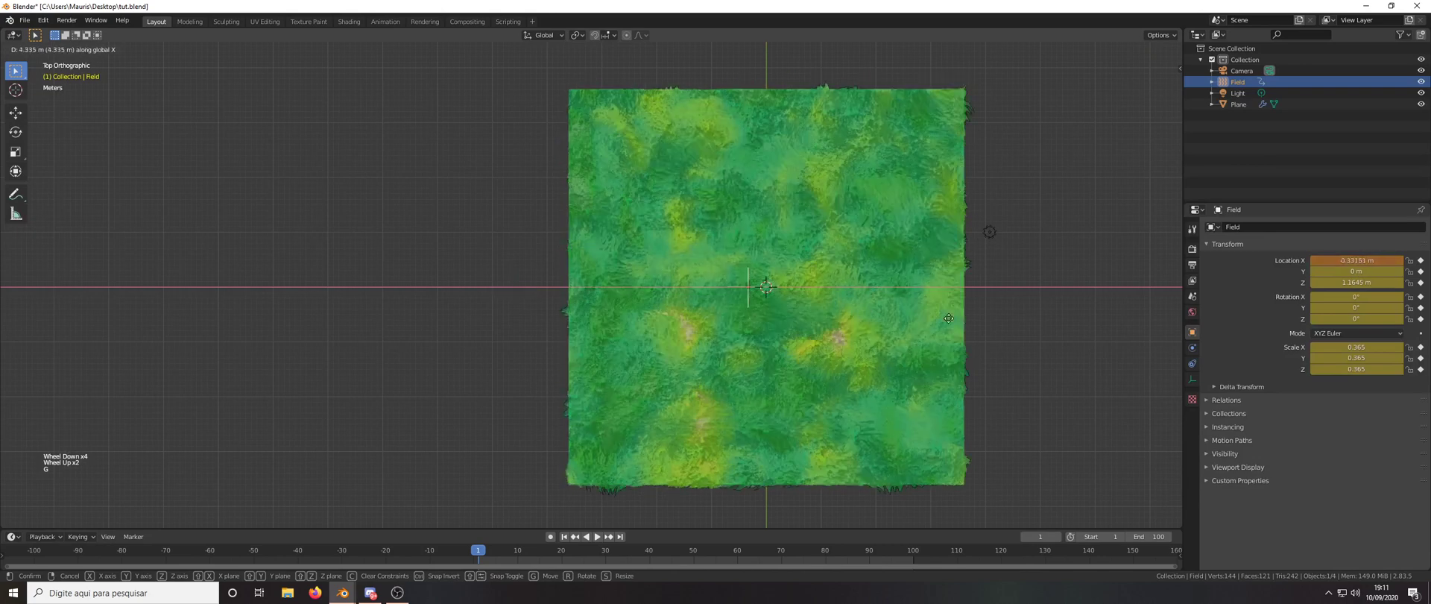
{"action": "left_click", "coordinate": [1139, 304]}
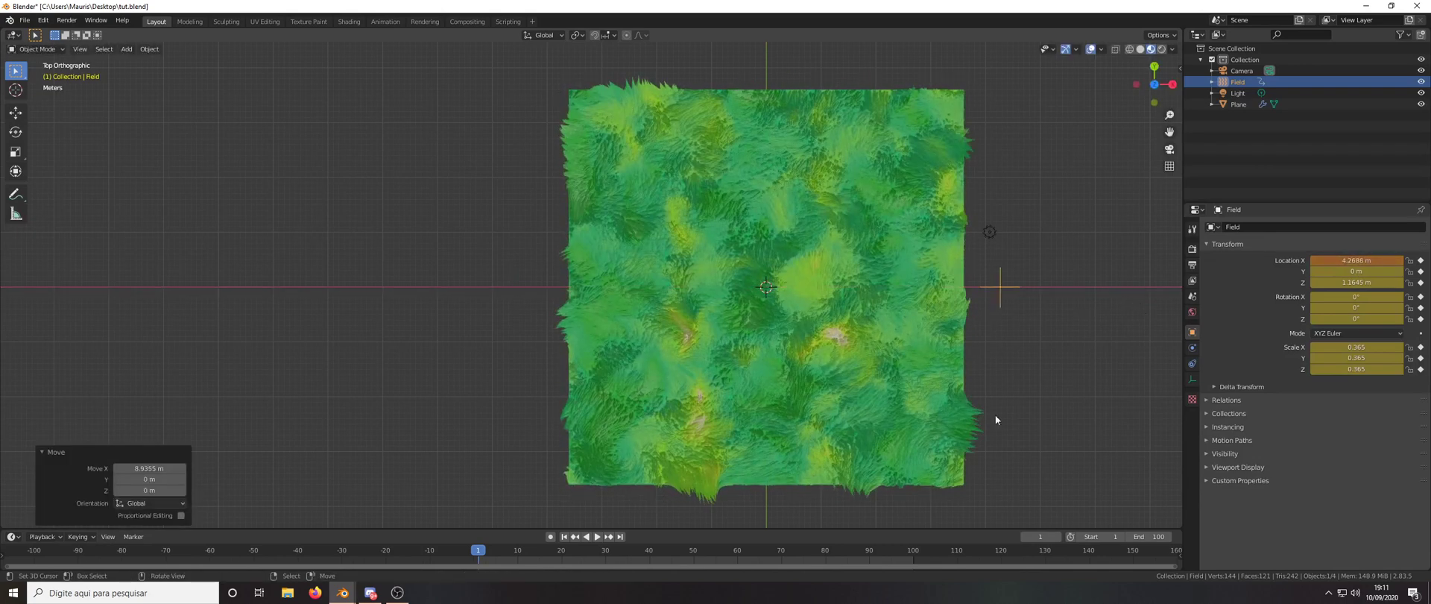
At frame 100, move the turbulence field about 8.42 m along X and keyframe its location, rotation and scale
{"action": "left_click", "coordinate": [912, 552]}
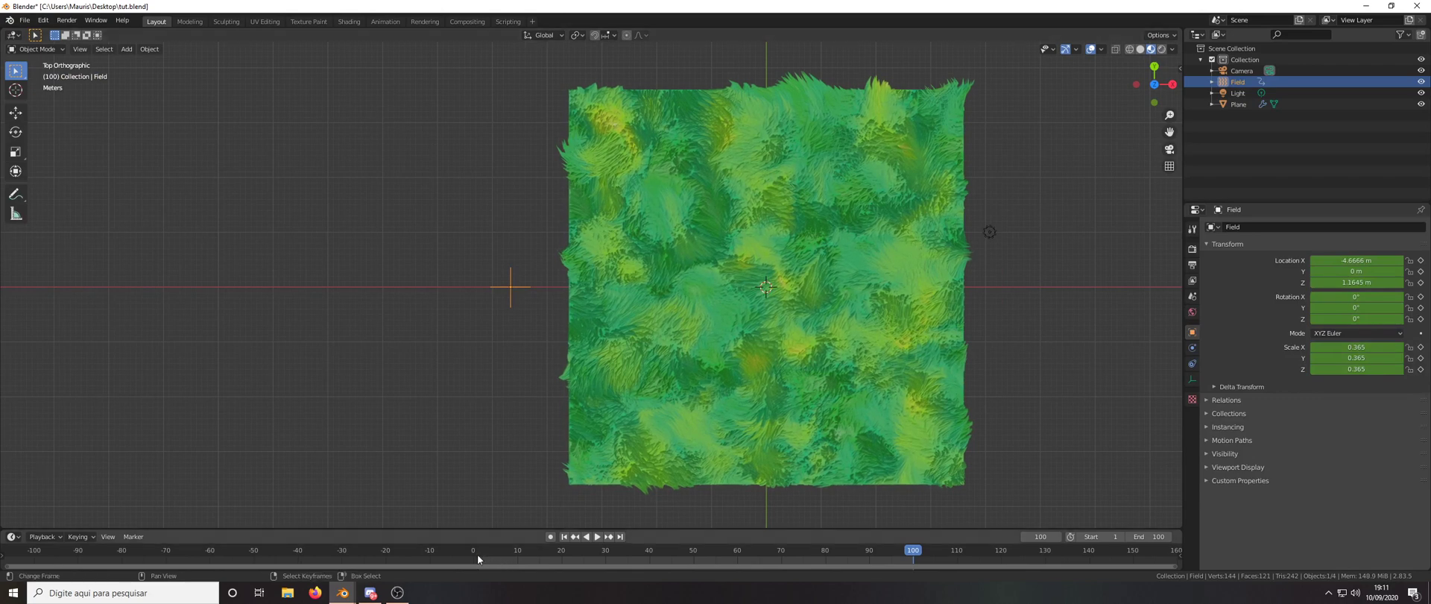
{"action": "key", "text": "g"}
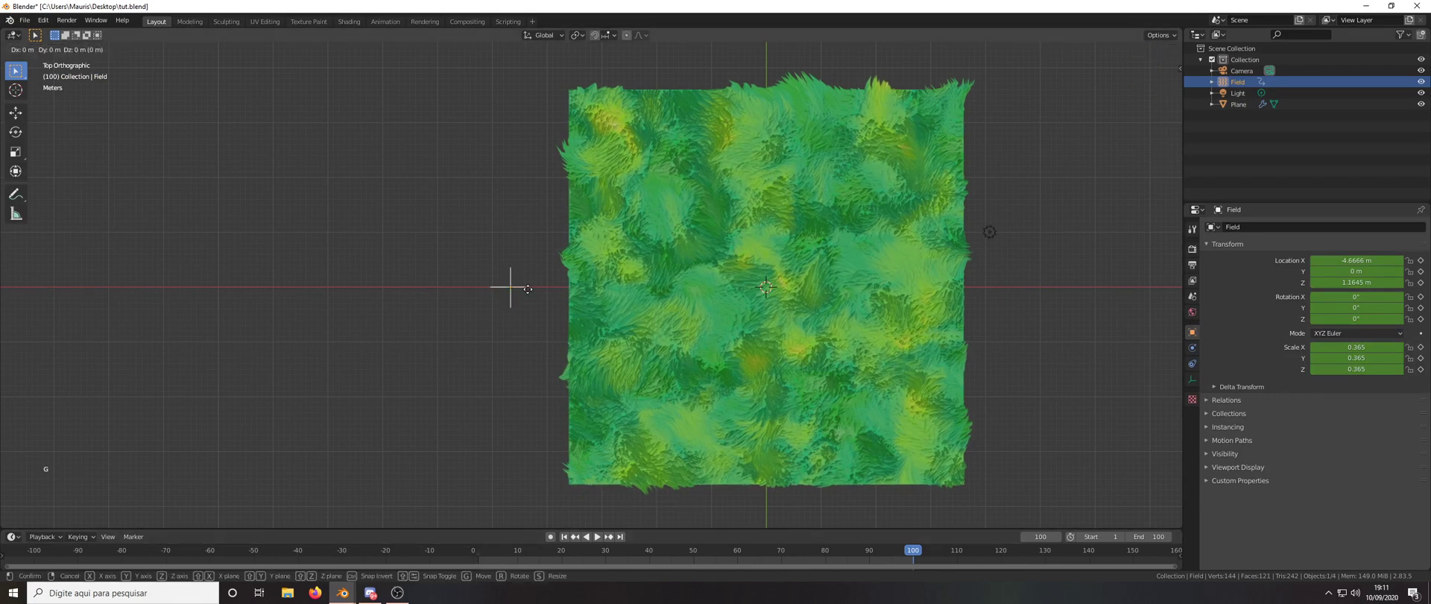
{"action": "key", "text": "x"}
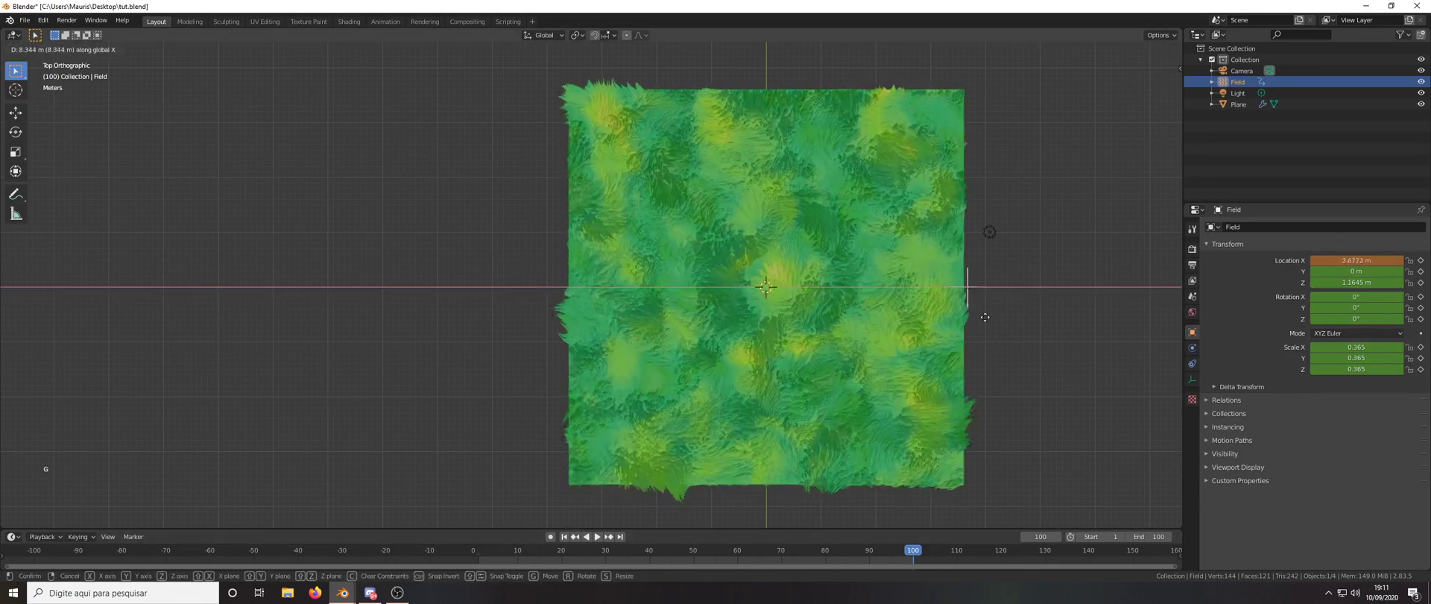
{"action": "left_click", "coordinate": [988, 315]}
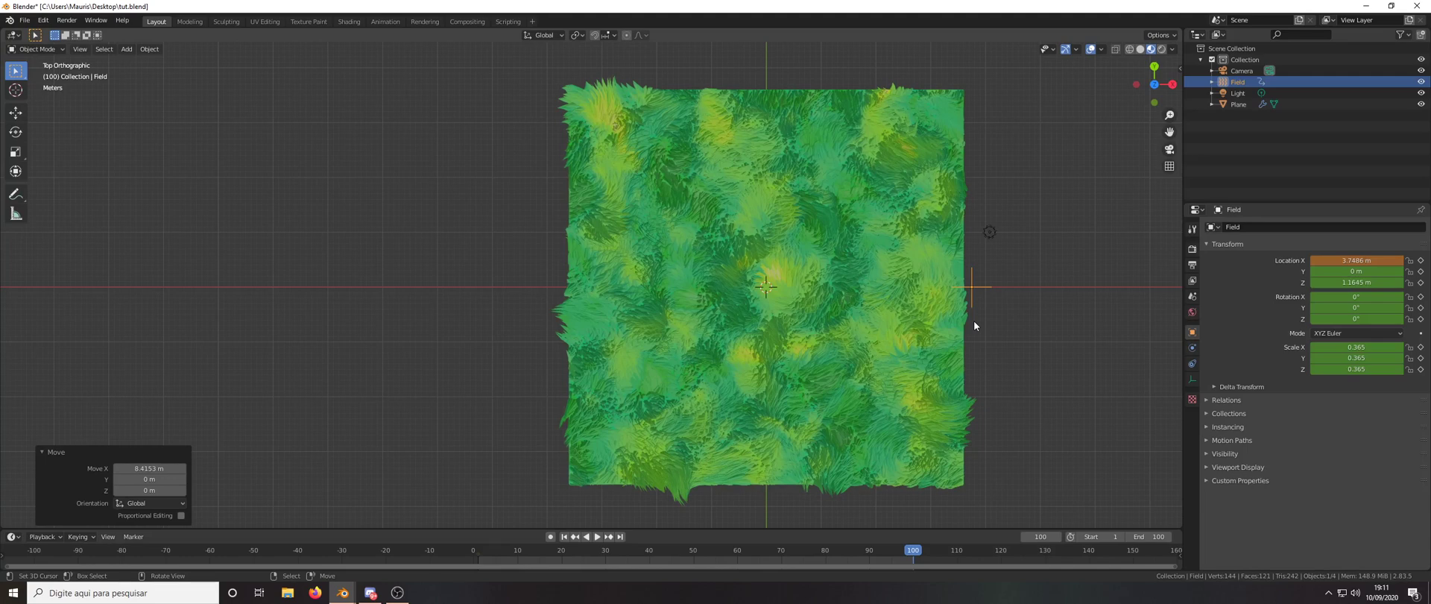
{"action": "key", "text": "i"}
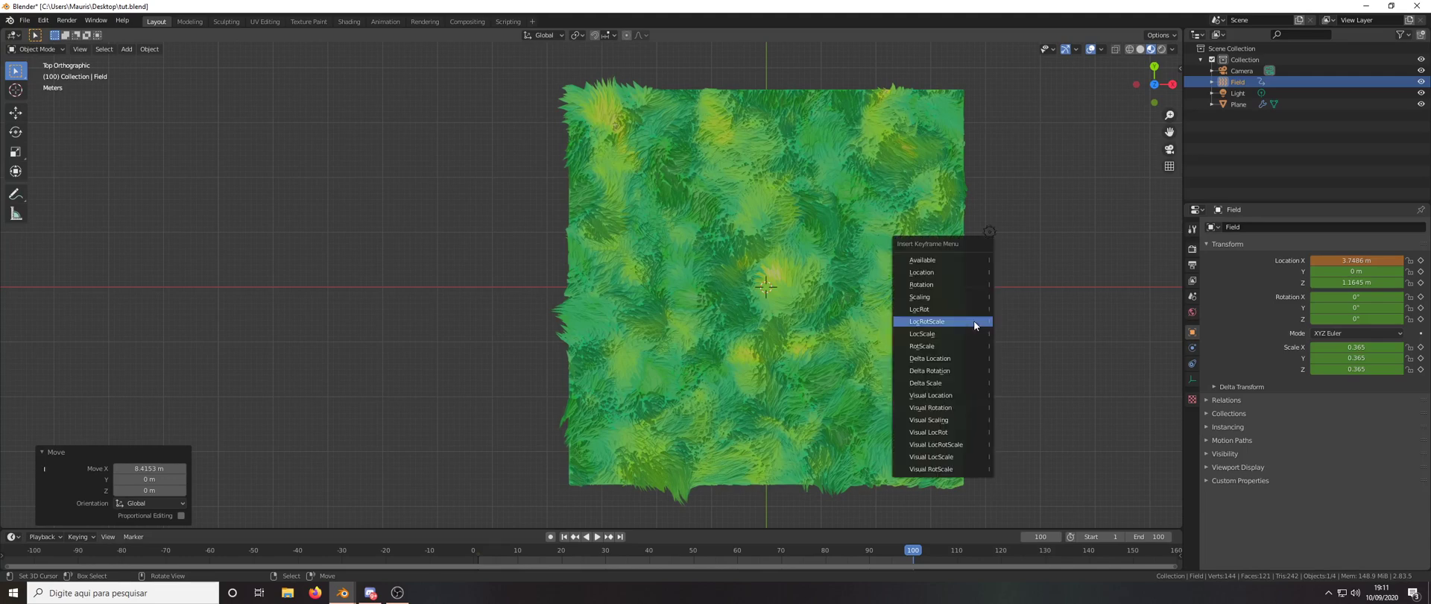
{"action": "left_click", "coordinate": [973, 320]}
Play the animation in an angled view to check the turbulence field's sweep across the grass
{"action": "middle_click_drag", "start_coordinate": [973, 321], "coordinate": [894, 313]}
{"action": "middle_click_drag", "start_coordinate": [708, 307], "coordinate": [761, 343]}
{"action": "scroll", "coordinate": [731, 316], "scroll_direction": "up", "scroll_amount": 2}
{"action": "scroll", "coordinate": [739, 321], "scroll_direction": "down", "scroll_amount": 3}
{"action": "key", "text": "space"}
{"action": "scroll", "coordinate": [769, 351], "scroll_direction": "up", "scroll_amount": 2}
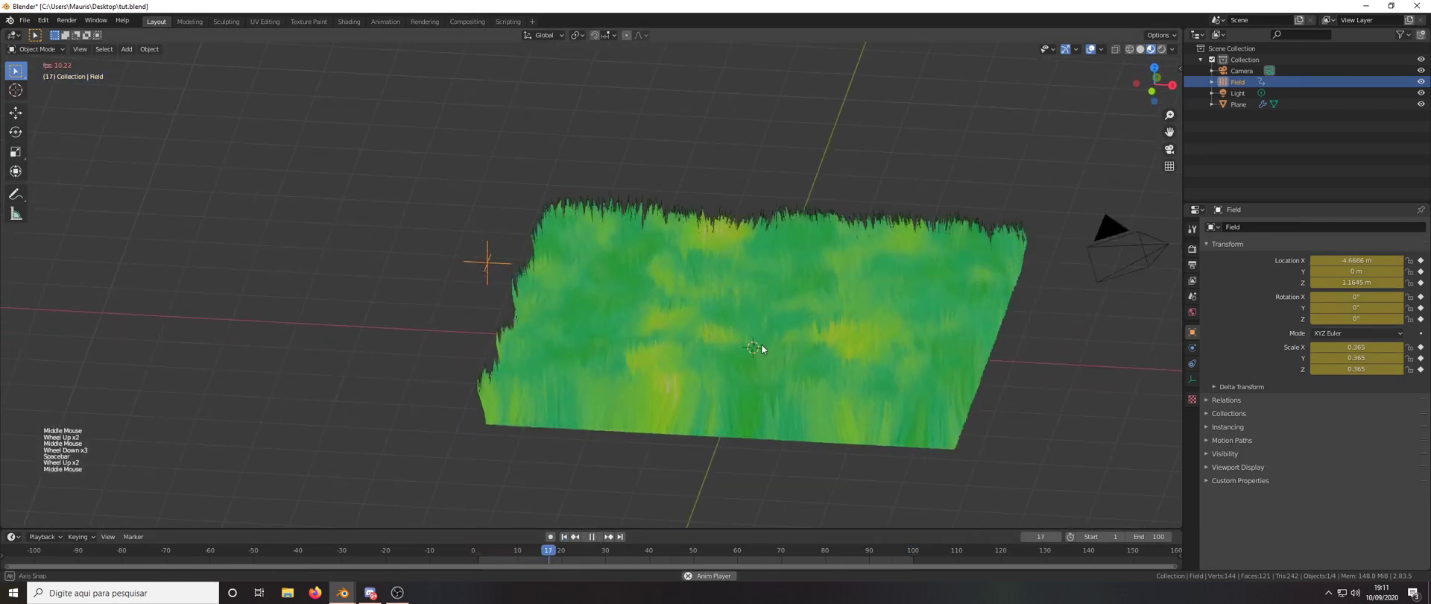
Show the viewport in rendered shading with Scene Lights and Scene World turned off
{"action": "left_click", "coordinate": [1160, 49]}
{"action": "left_click", "coordinate": [1173, 50]}
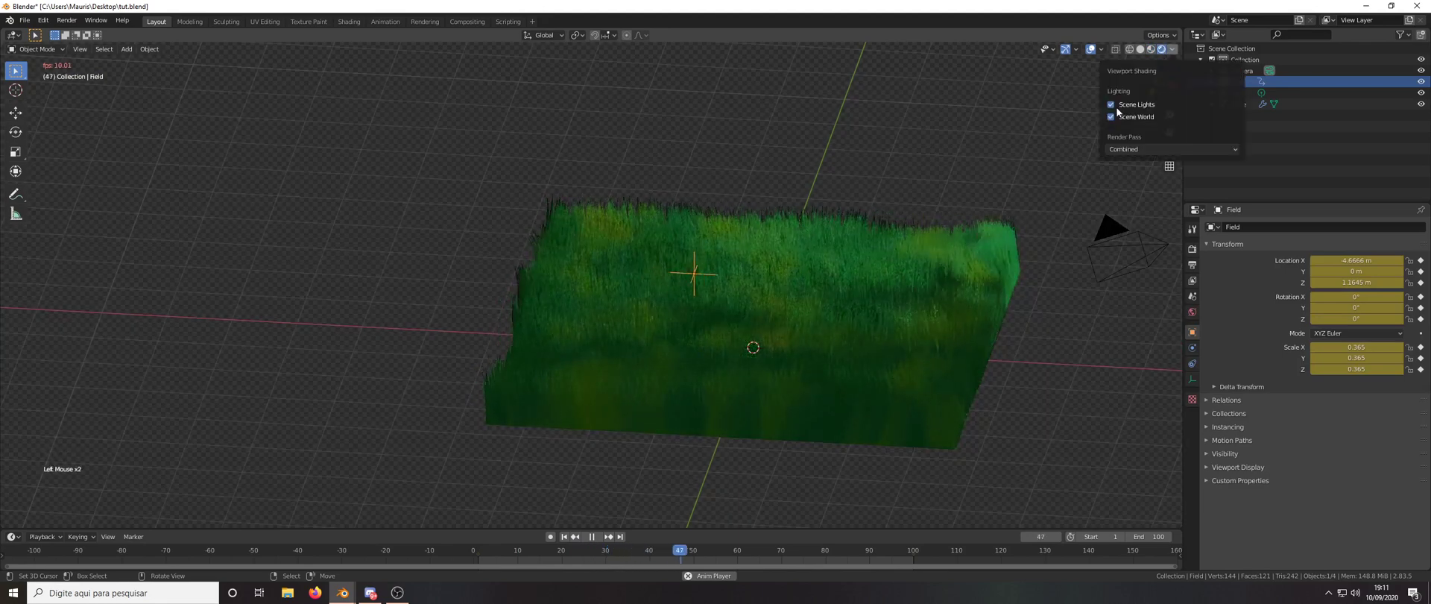
{"action": "left_click", "coordinate": [1115, 105]}
{"action": "left_click", "coordinate": [1114, 116]}
{"action": "scroll", "coordinate": [861, 219], "scroll_direction": "up", "scroll_amount": 1}
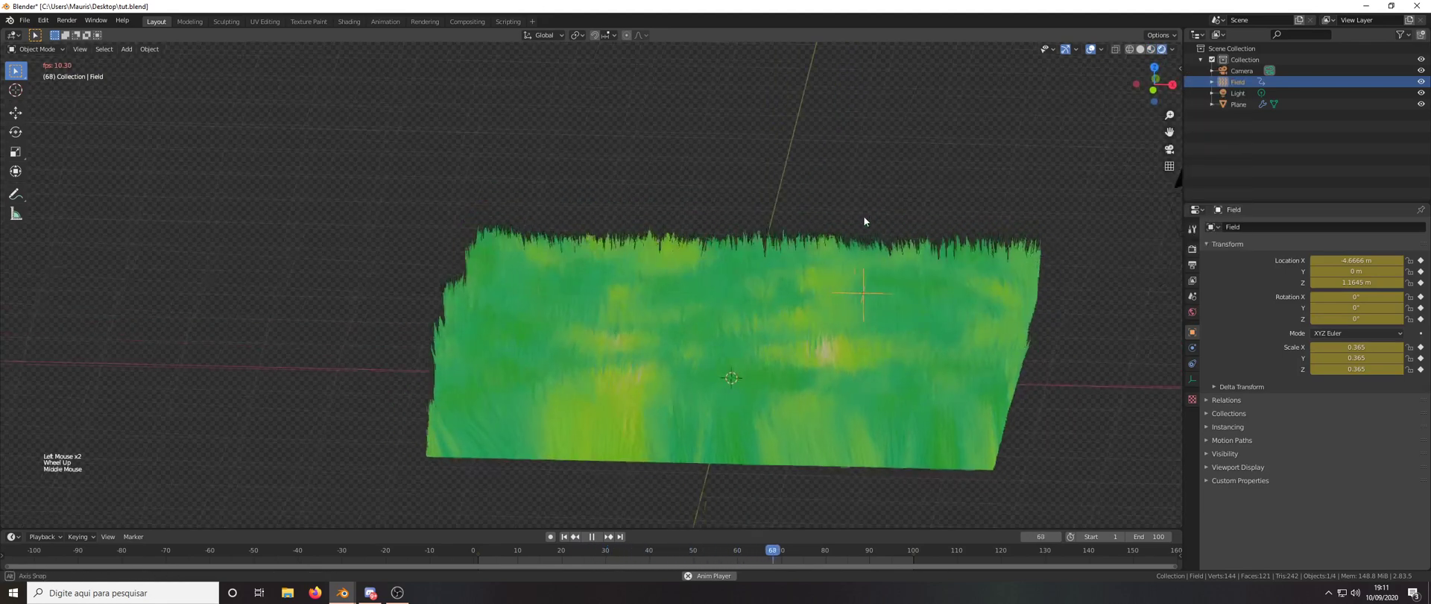
Select the grass plane and examine the blades' motion from several angles during playback
{"action": "middle_click_drag", "start_coordinate": [863, 216], "coordinate": [802, 230]}
{"action": "scroll", "coordinate": [836, 205], "scroll_direction": "up", "scroll_amount": 2}
{"action": "scroll", "coordinate": [827, 205], "scroll_direction": "down", "scroll_amount": 1}
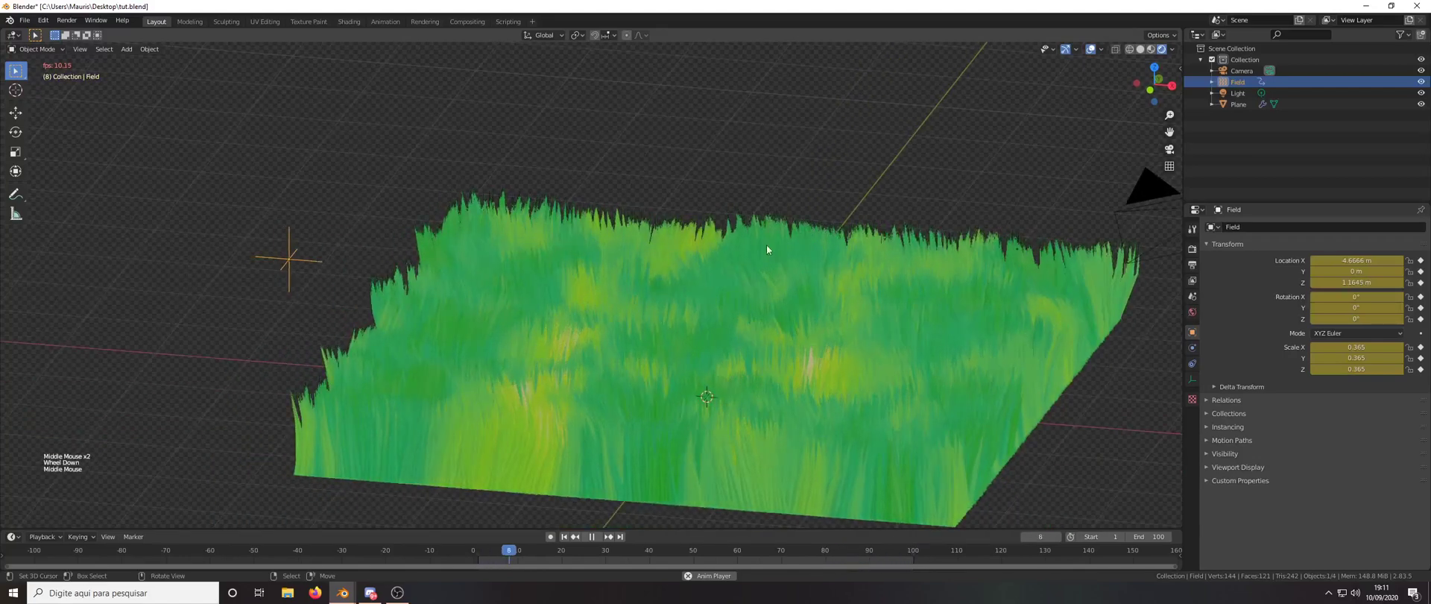
{"action": "right_click", "coordinate": [647, 315]}
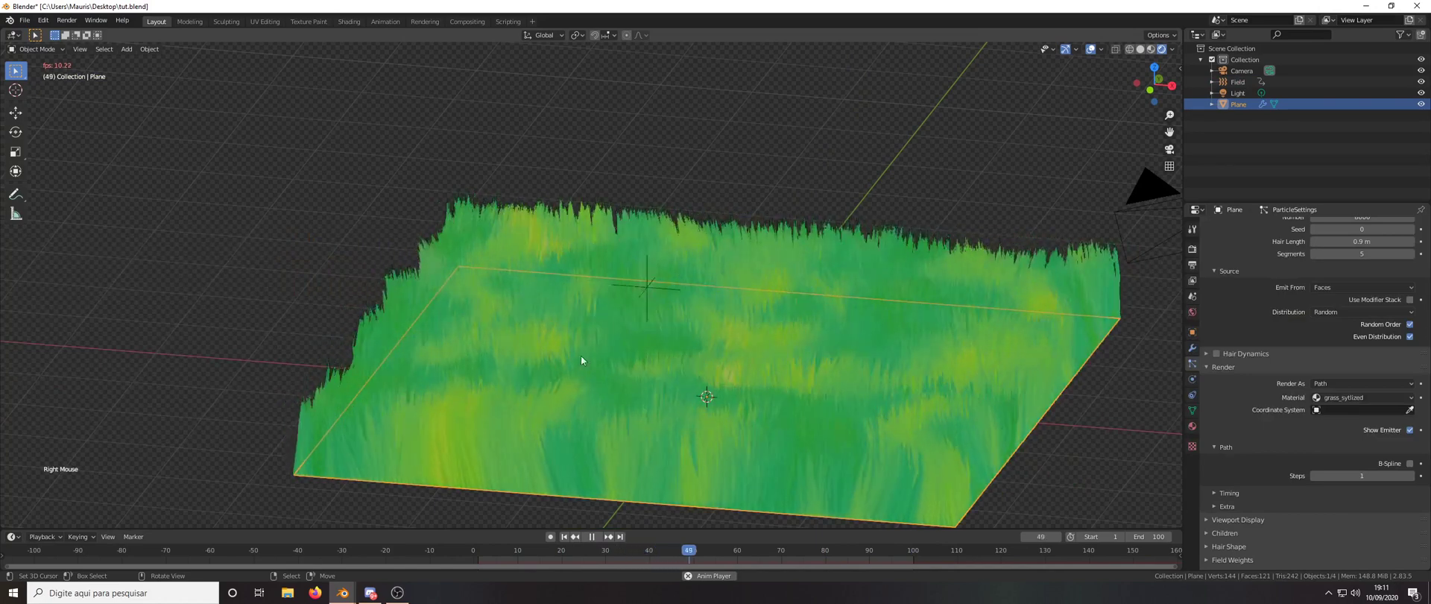
{"action": "middle_click_drag", "start_coordinate": [760, 376], "coordinate": [765, 382]}
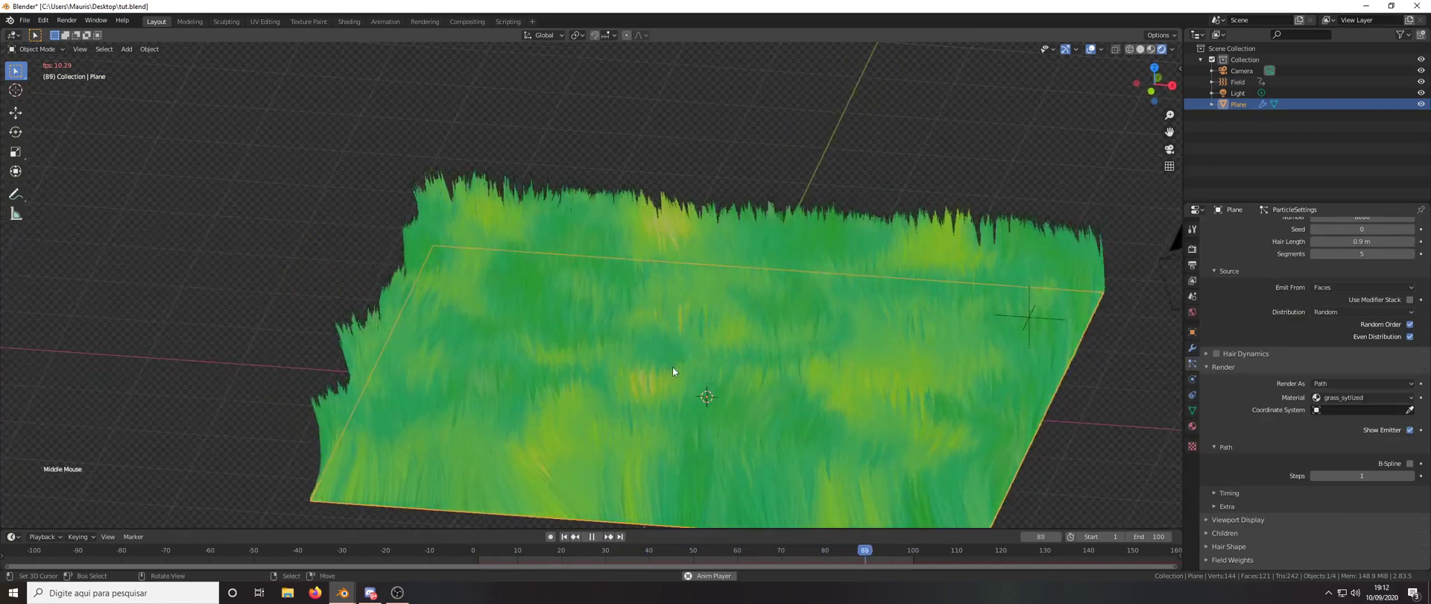
{"action": "scroll", "coordinate": [752, 341], "scroll_direction": "down", "scroll_amount": 2}
{"action": "scroll", "coordinate": [752, 346], "scroll_direction": "up", "scroll_amount": 2}
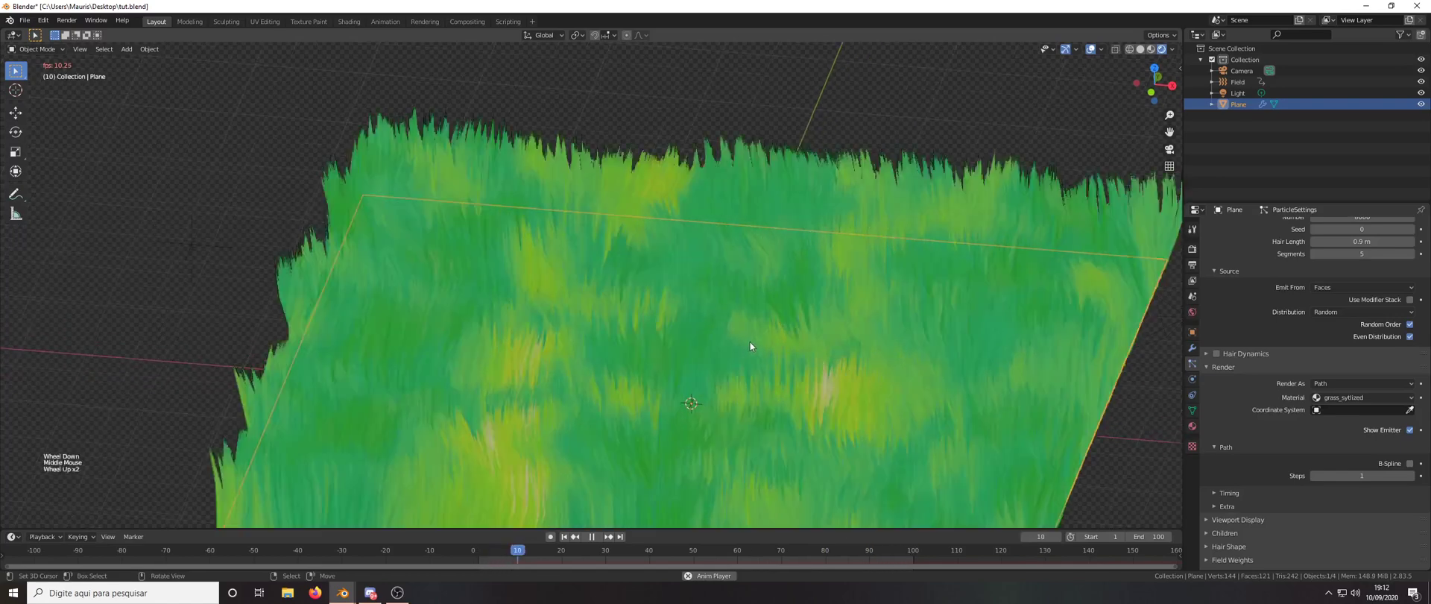
{"action": "mouse_move", "coordinate": [749, 341]}
{"action": "middle_mouse_down"}
{"action": "mouse_move", "coordinate": [709, 324]}
{"action": "mouse_move", "coordinate": [810, 331]}
{"action": "mouse_move", "coordinate": [730, 331]}
{"action": "middle_mouse_up"}
{"action": "scroll", "coordinate": [750, 338], "scroll_direction": "down", "scroll_amount": 2}
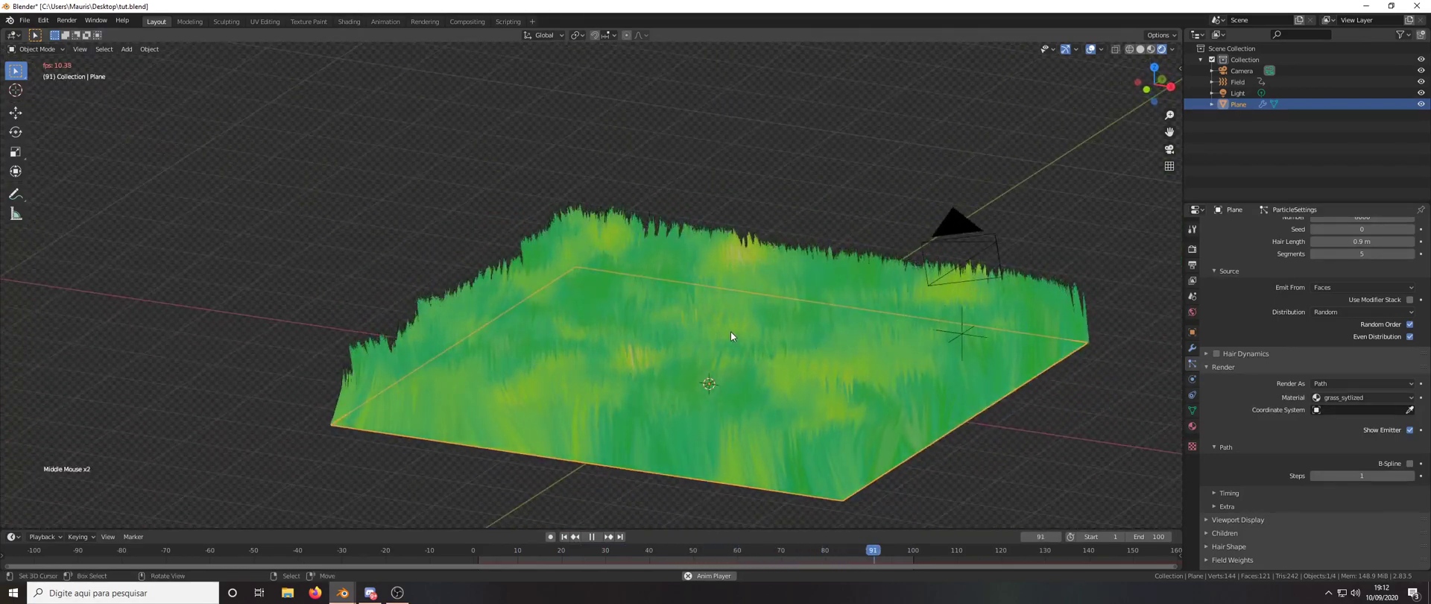